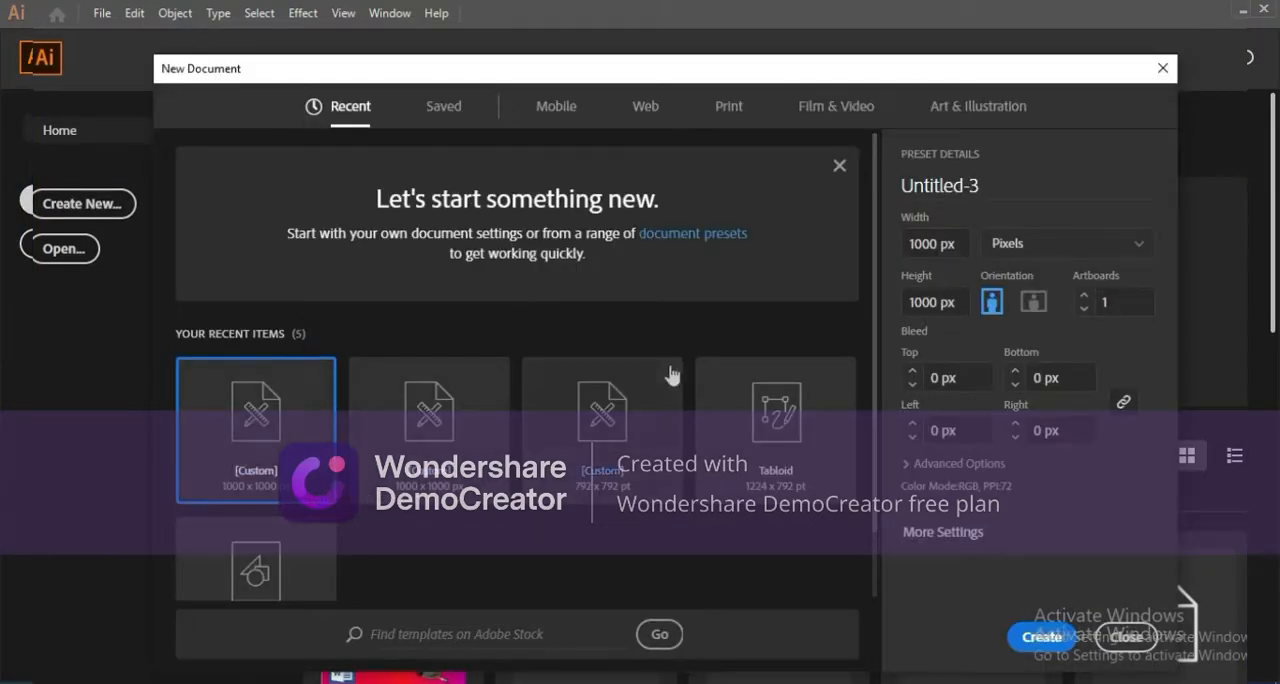
Create a new 1000 x 1000 px document and display the Pathfinder panel.
click(1046, 646)
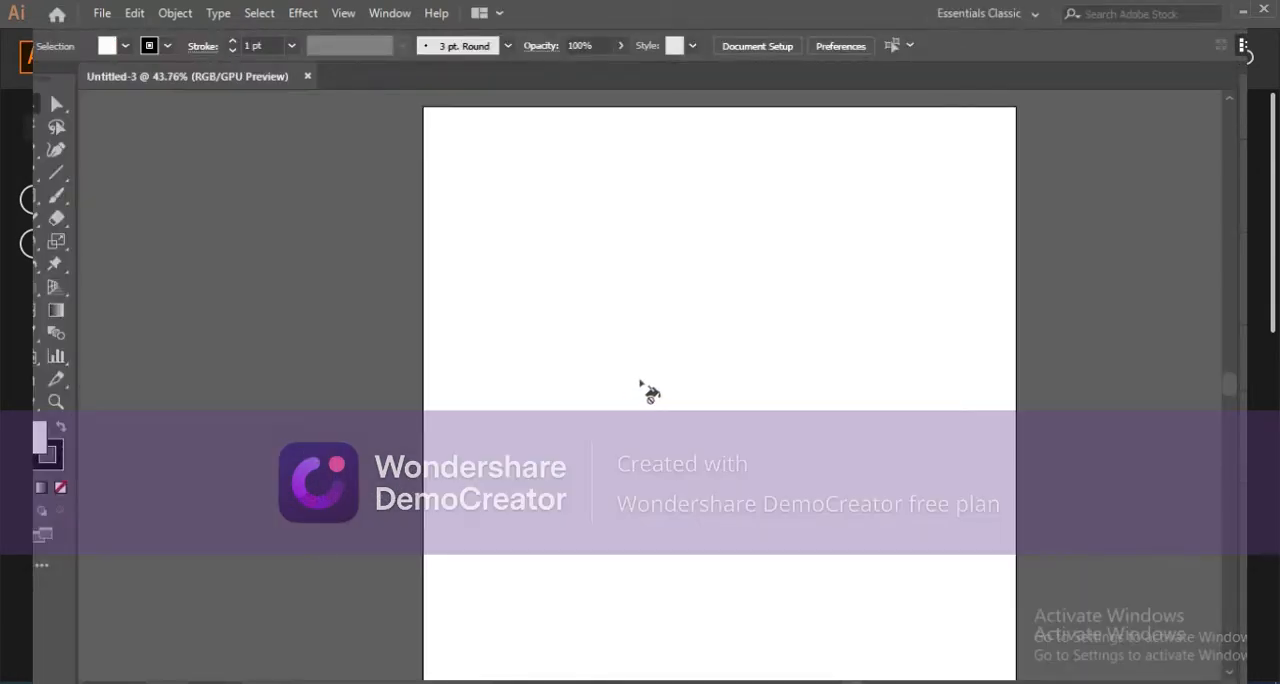
click(386, 14)
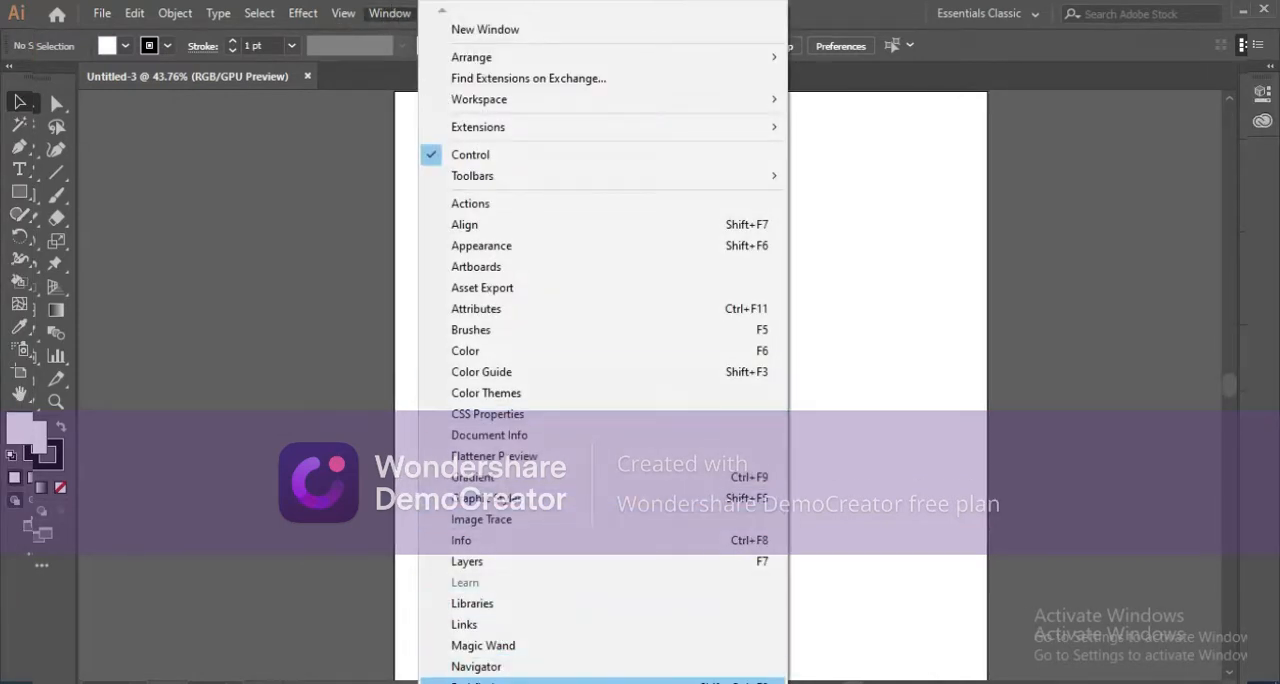
click(480, 680)
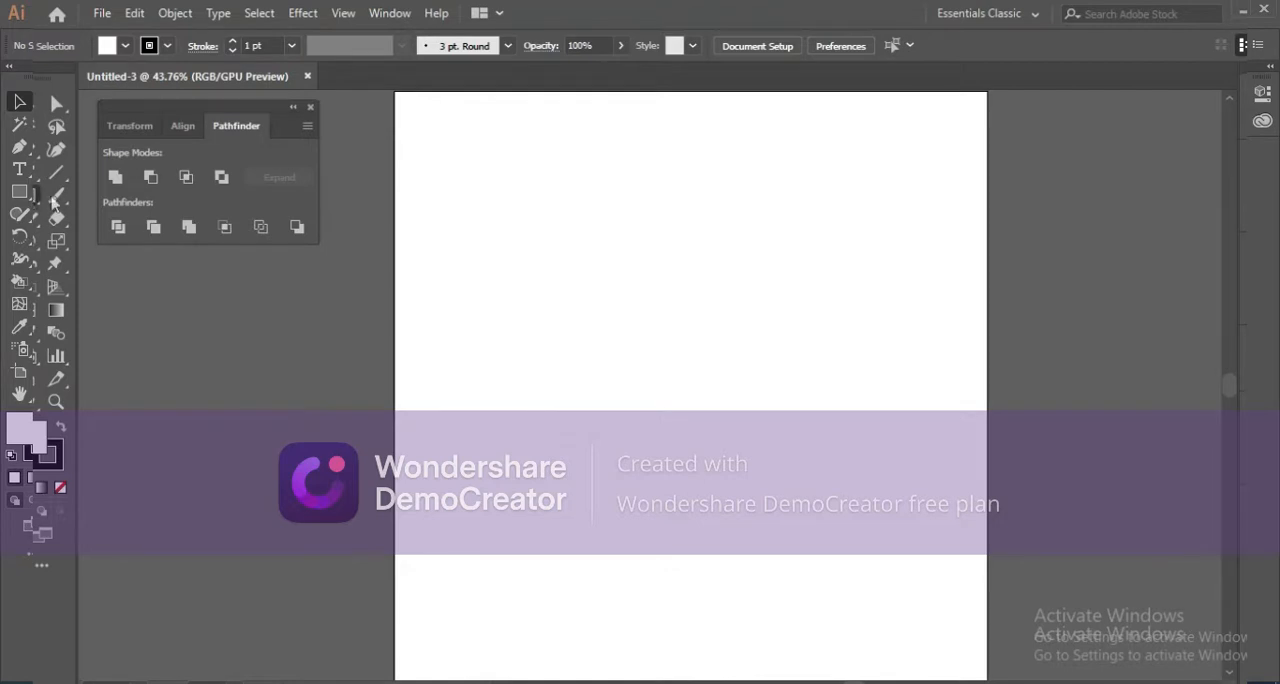
Draw an upright rectangle near the artboard's centre as the house body and set its fill to None.
drag(608, 300, 801, 543)
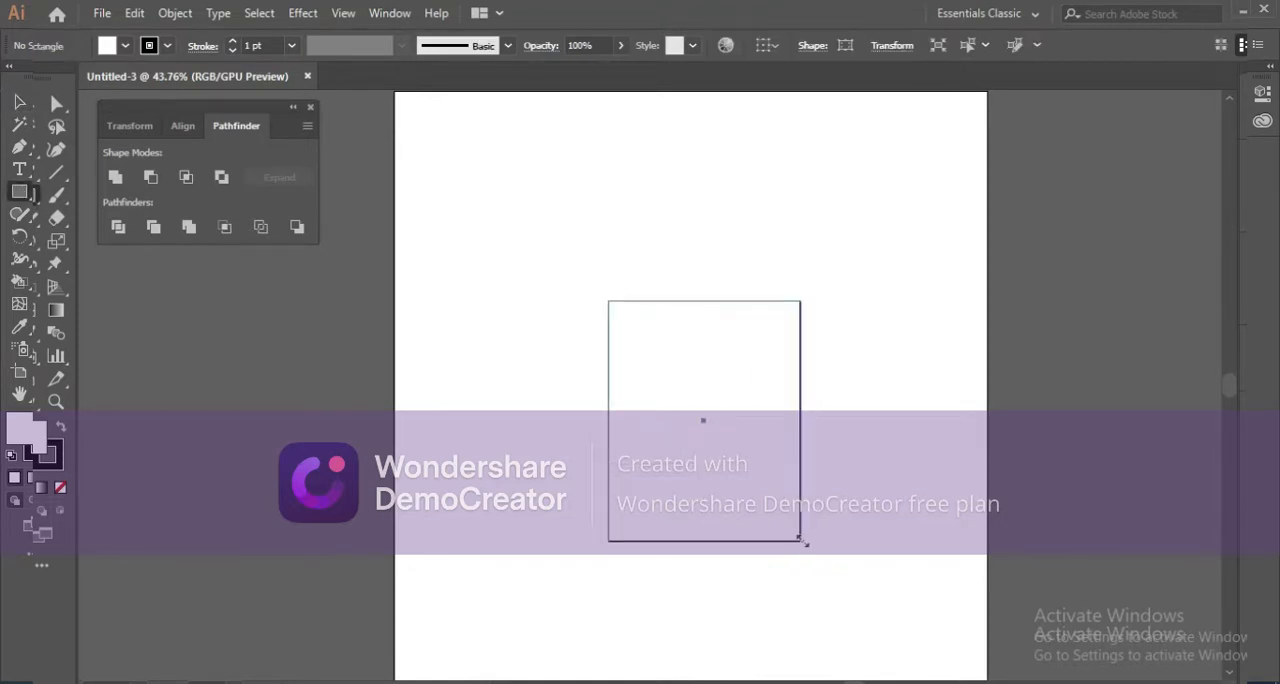
click(120, 45)
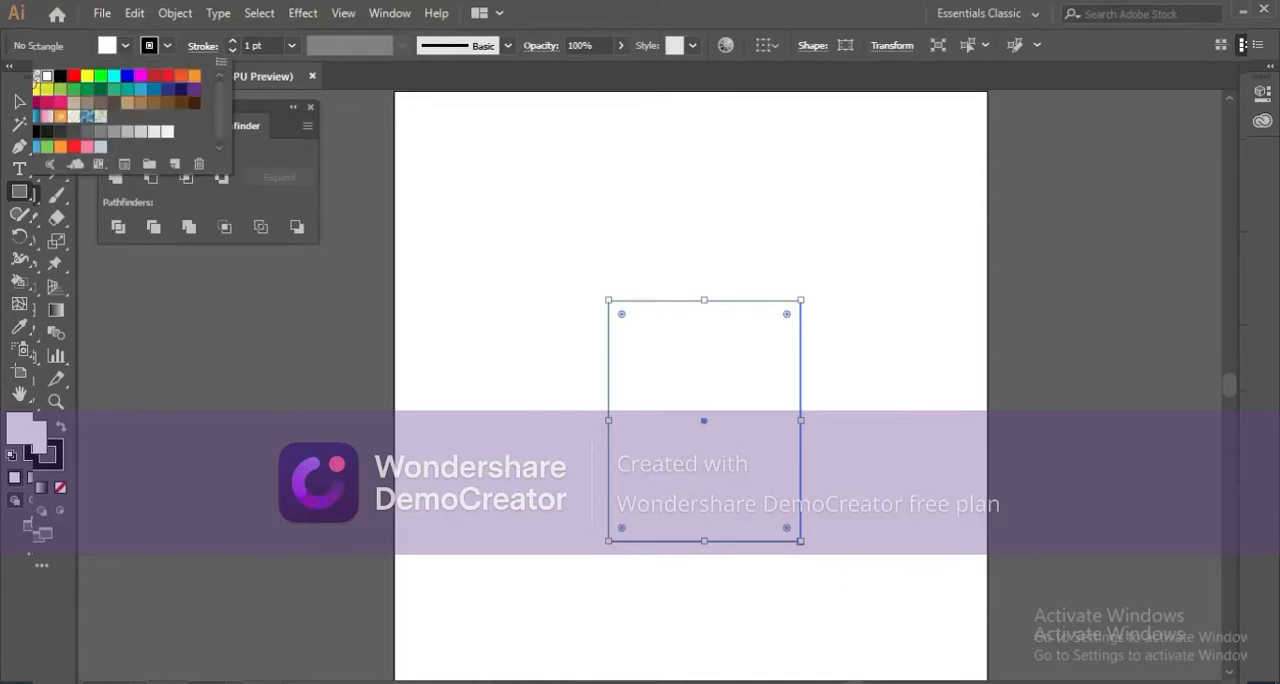
click(34, 78)
click(21, 77)
click(166, 46)
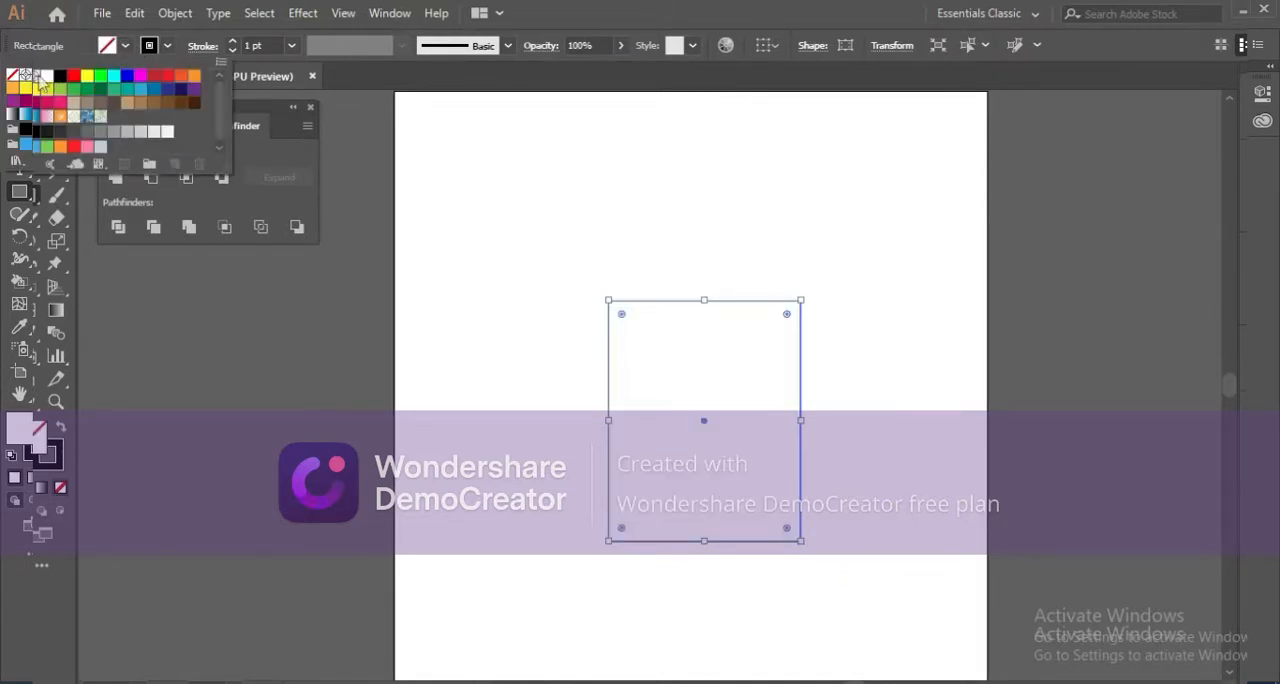
click(128, 251)
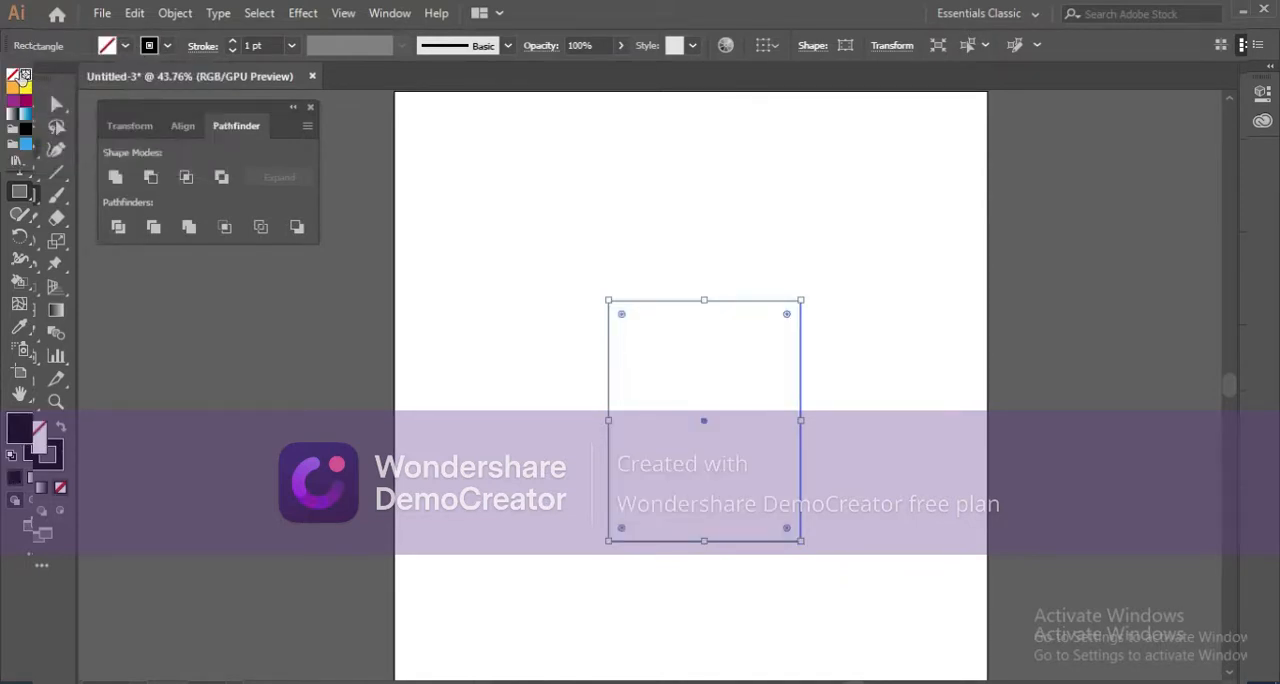
Create a triangle above the rectangle with the Polygon tool, using a 50 px radius and 3 sides.
right_click(33, 197)
click(100, 246)
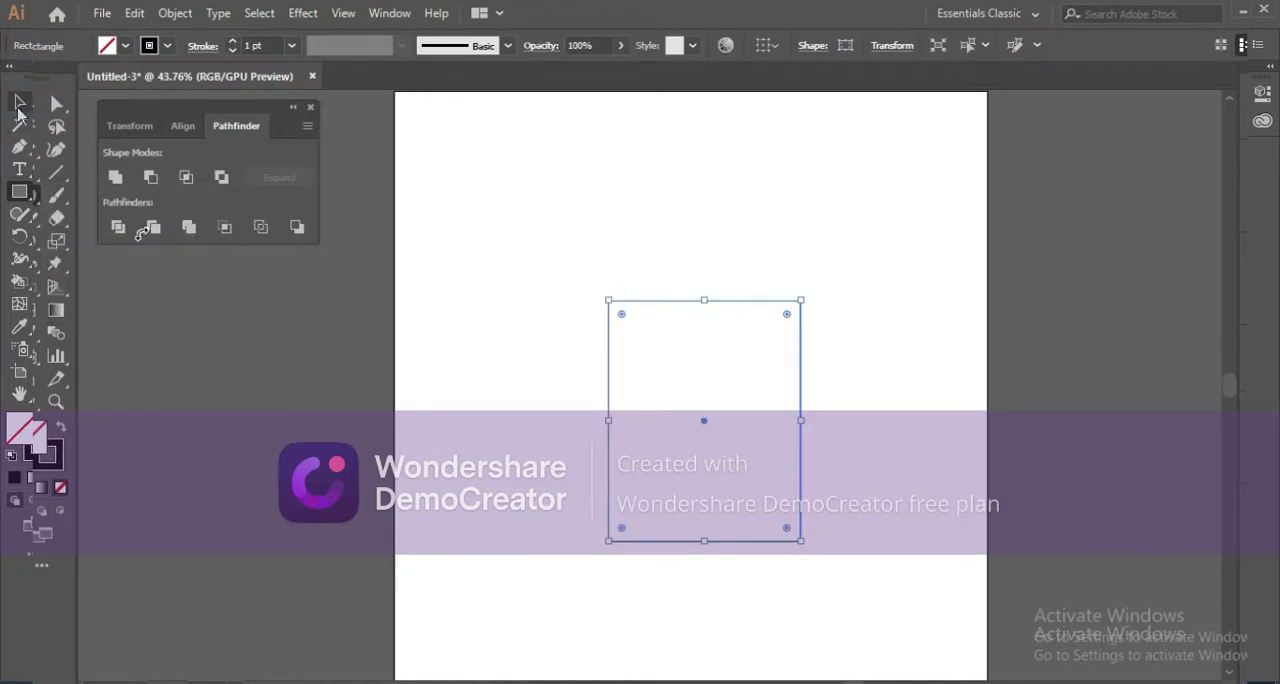
right_click(28, 197)
click(88, 264)
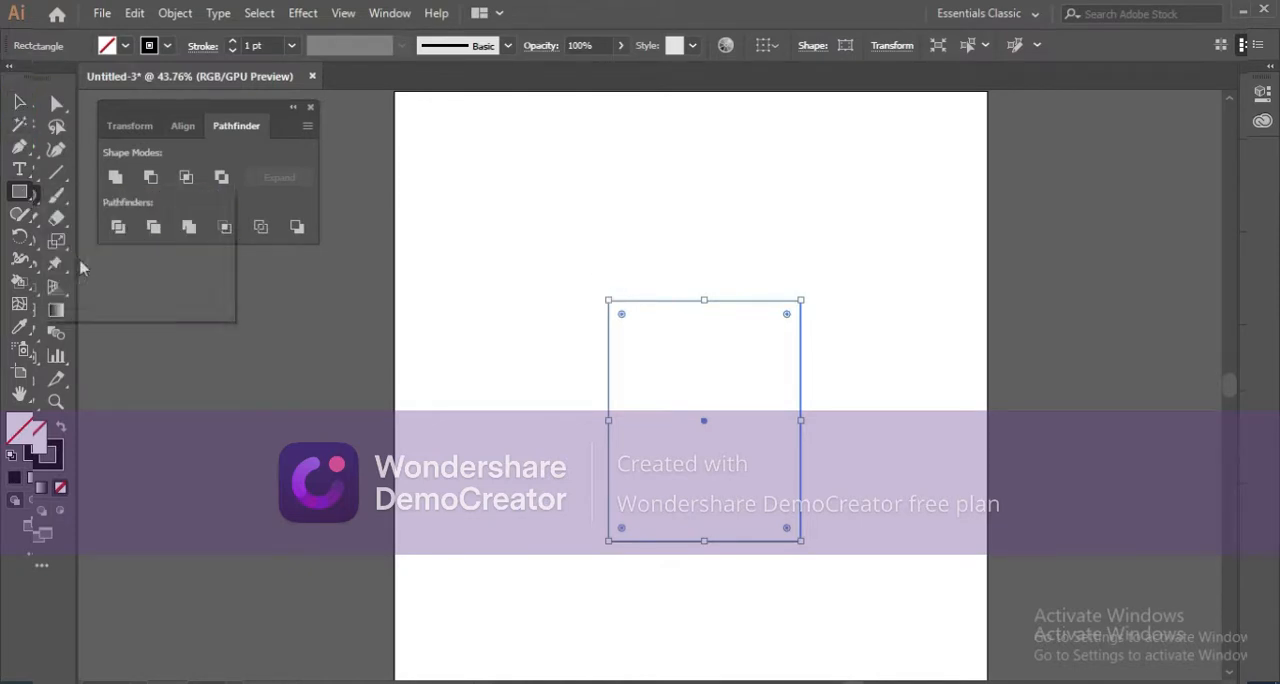
click(590, 237)
text(3)
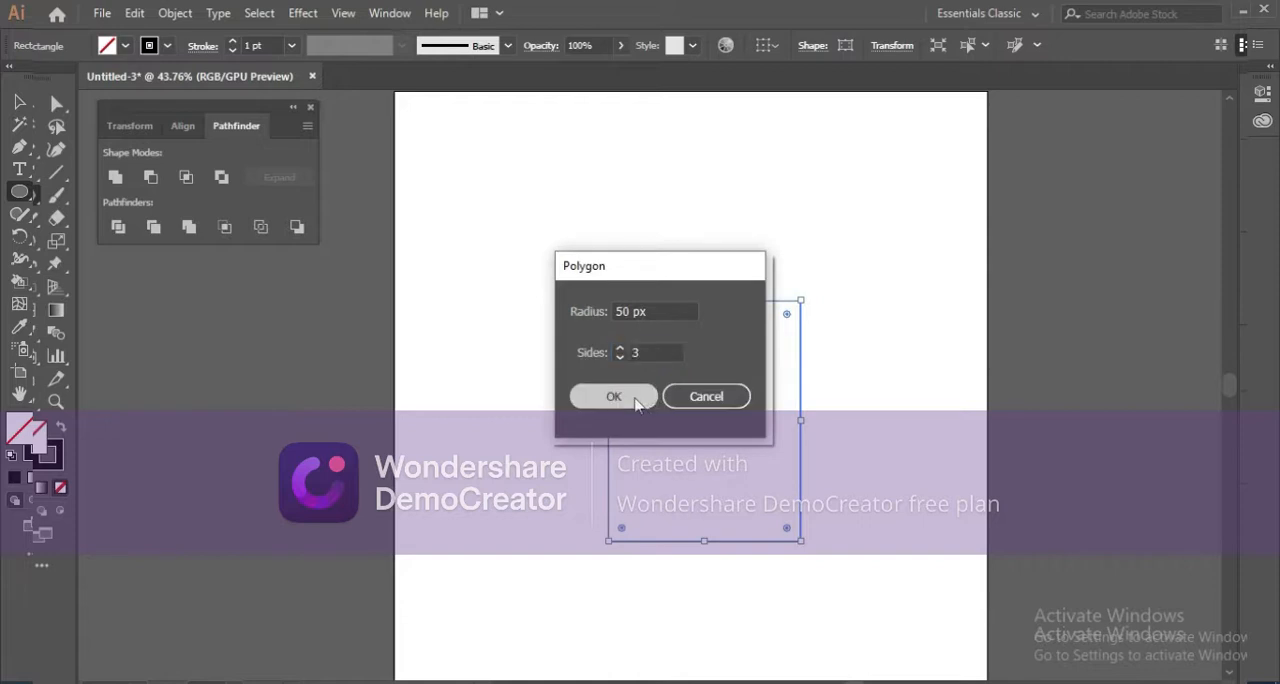
click(600, 393)
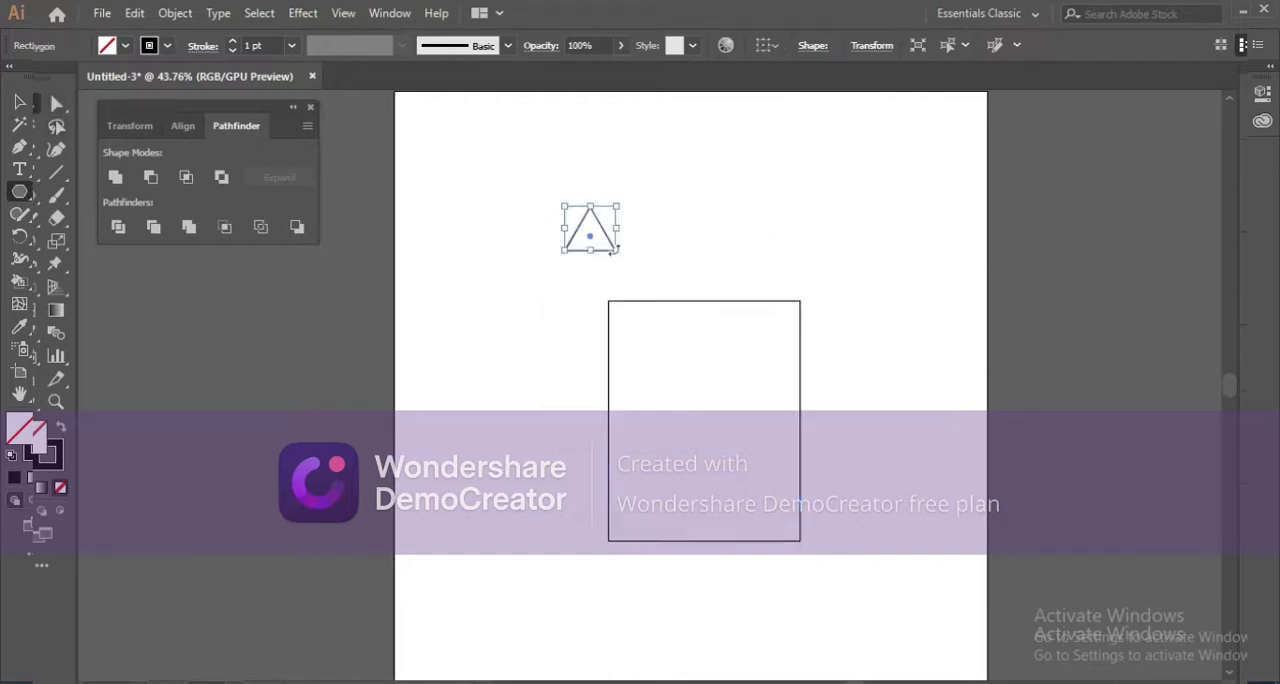
Enlarge the triangle until it is wider than the rectangle, and place it on the rectangle's top edge as a roof.
drag(621, 251, 800, 372)
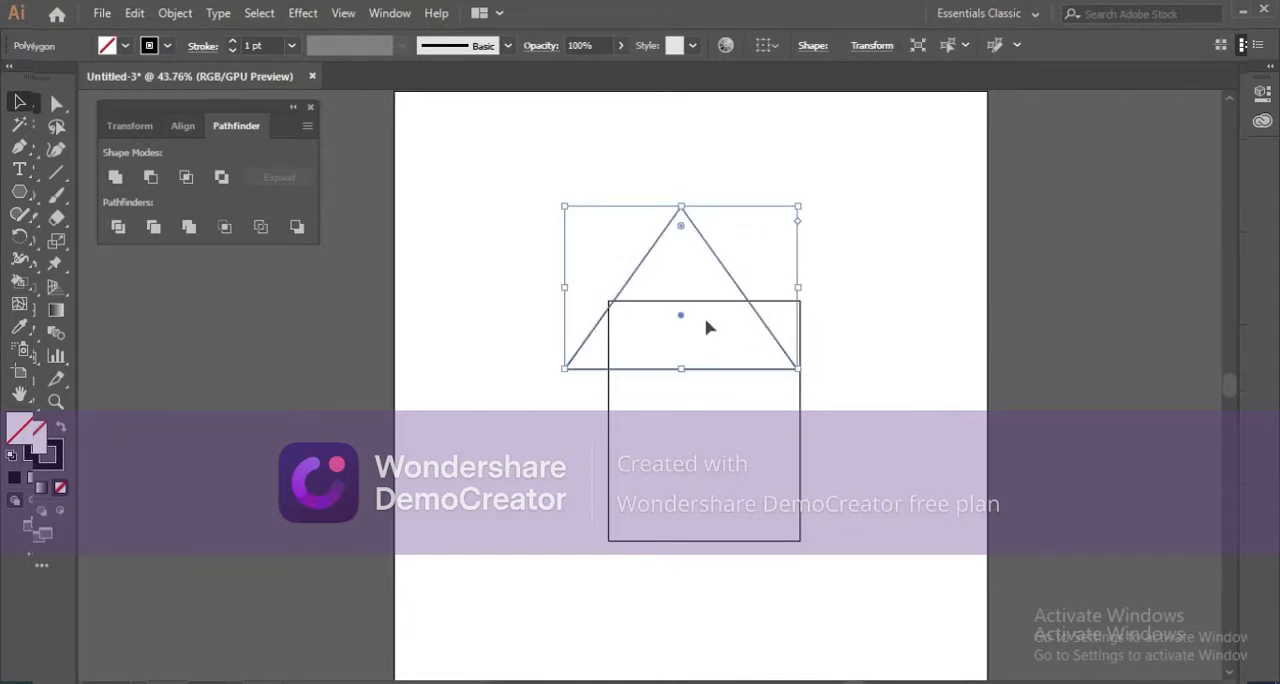
click(724, 311)
click(741, 291)
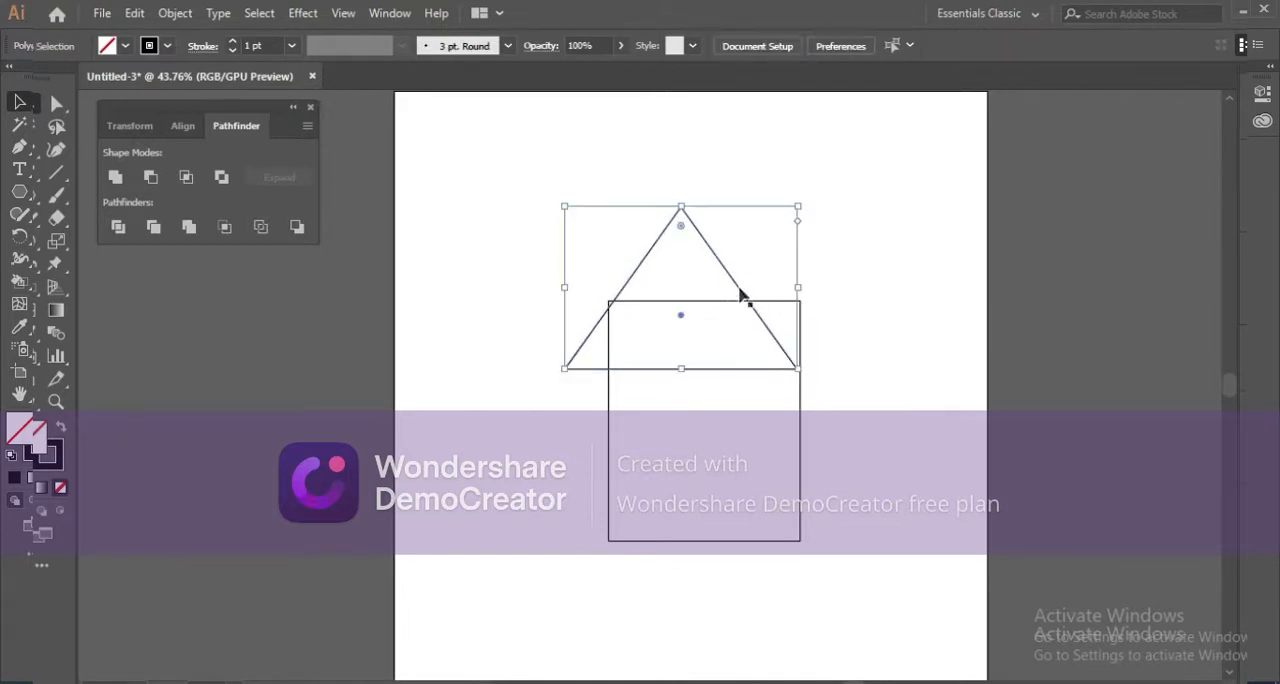
drag(739, 289, 760, 222)
Select the roof triangle and the rectangle together and align them to their horizontal centres.
drag(524, 208, 880, 547)
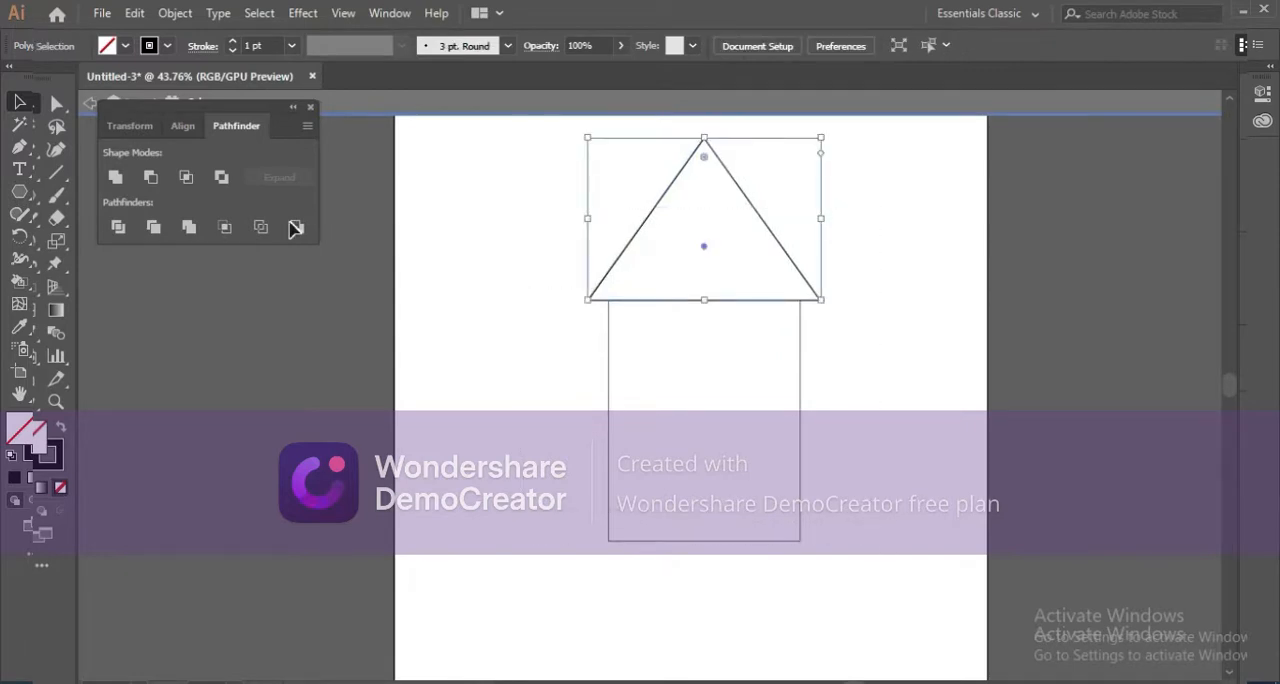
click(547, 237)
drag(551, 227, 851, 563)
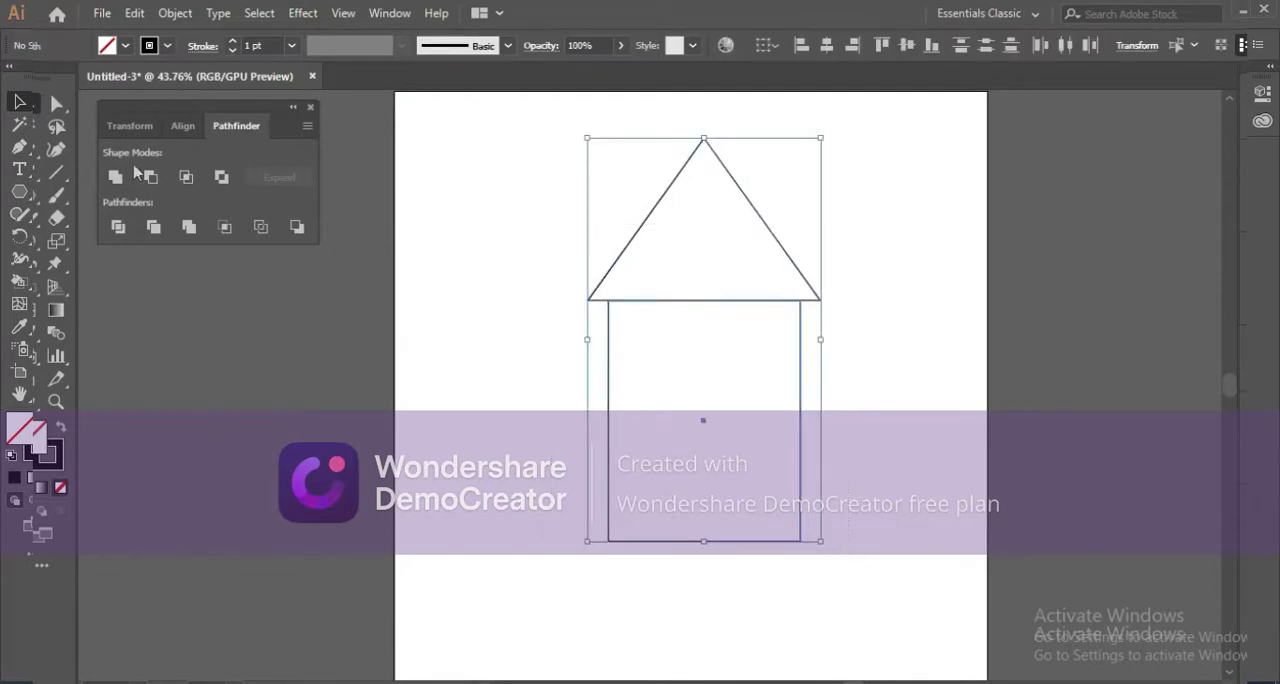
click(168, 131)
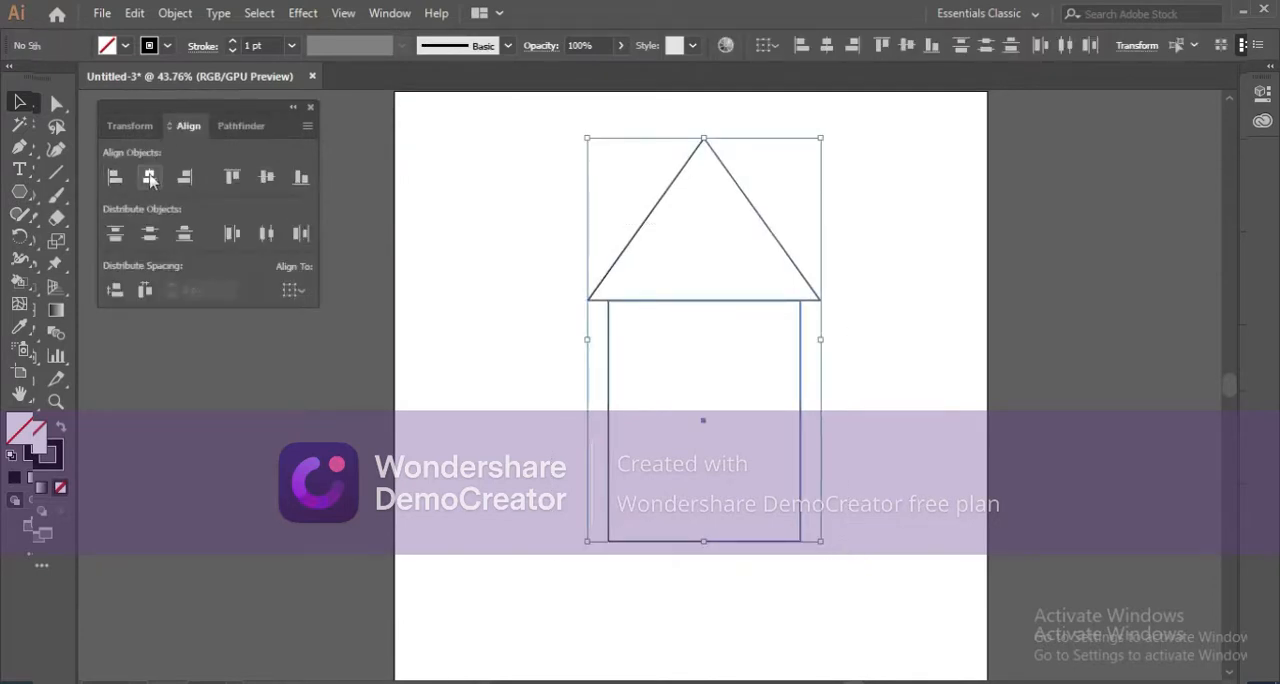
click(149, 177)
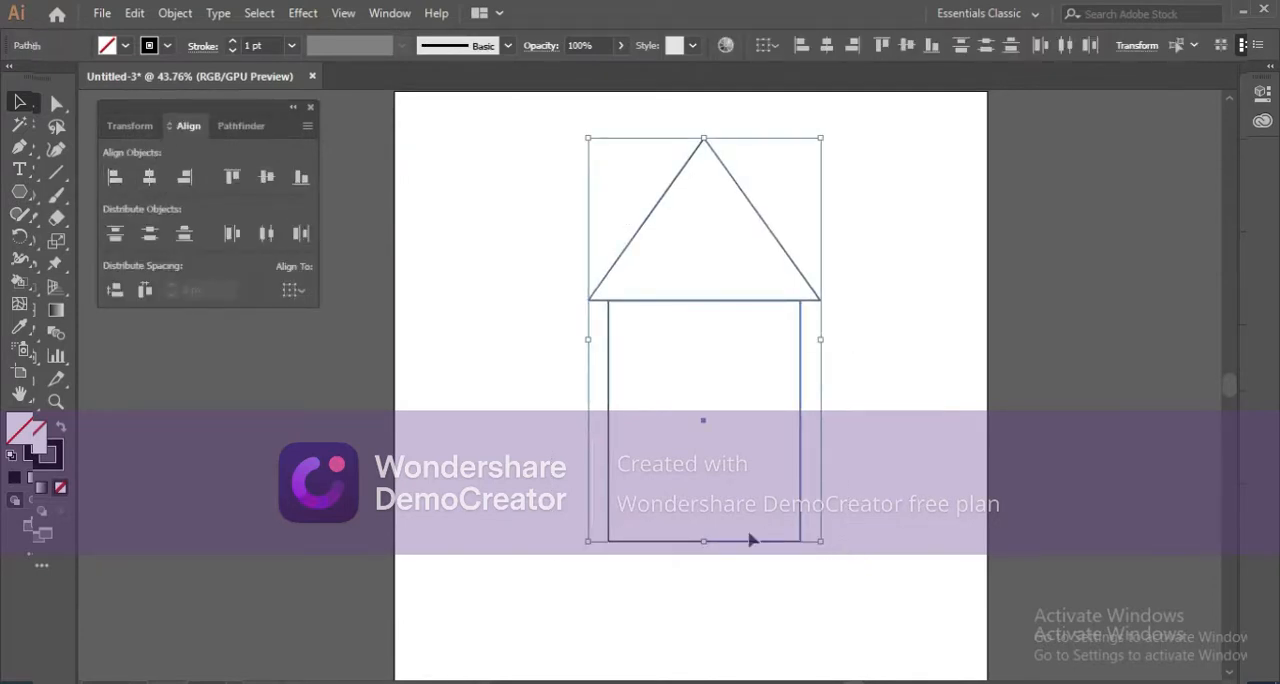
Reduce the height of the whole house from its bottom edge, keeping its width, and deselect it.
drag(708, 541, 706, 493)
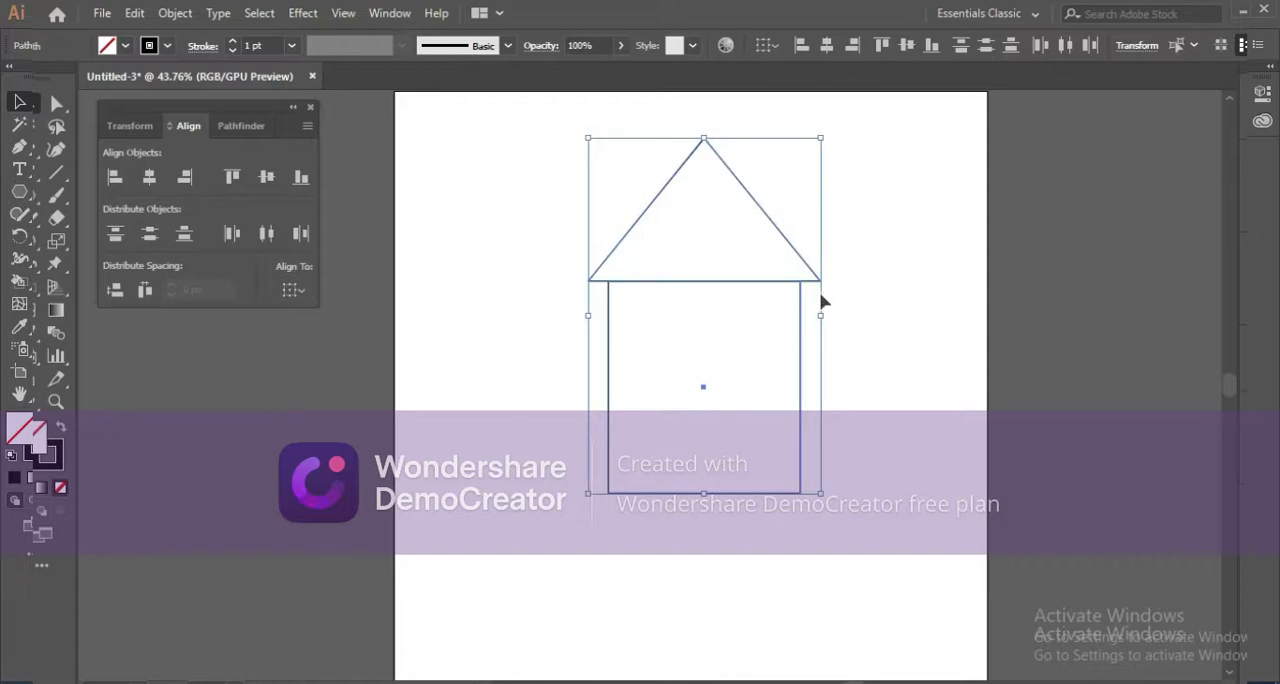
click(822, 330)
drag(566, 196, 832, 285)
click(818, 402)
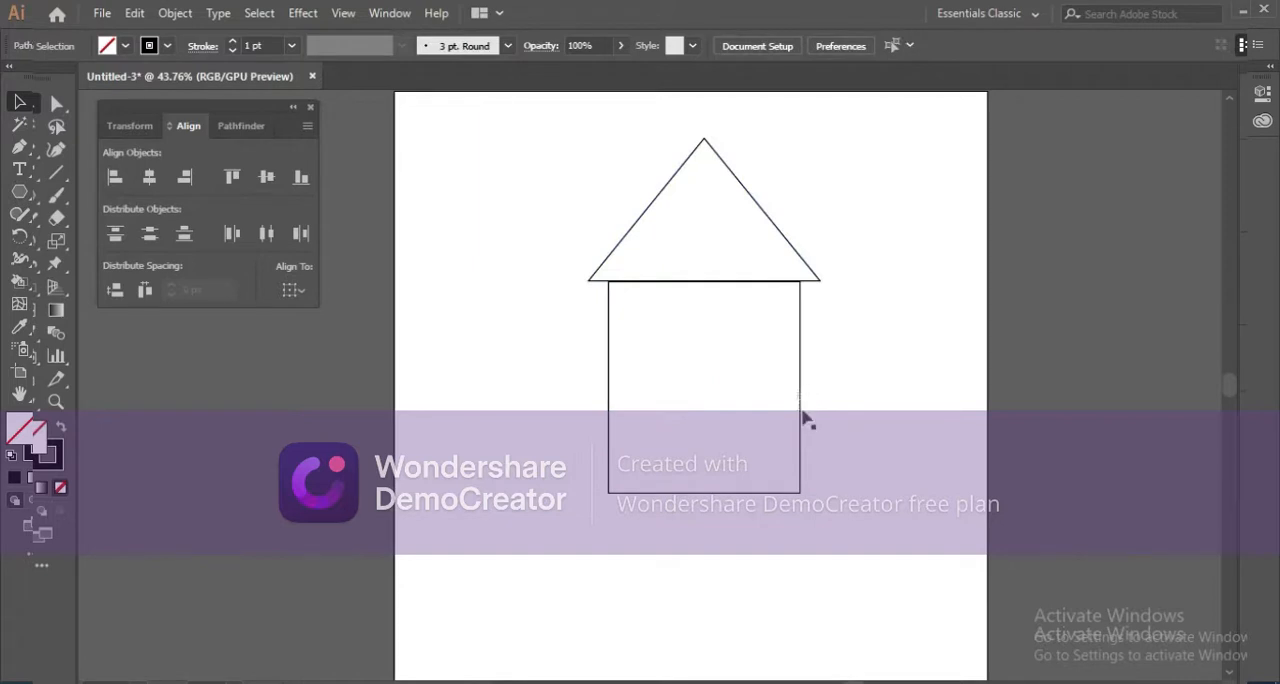
click(801, 408)
click(819, 402)
drag(700, 326, 683, 372)
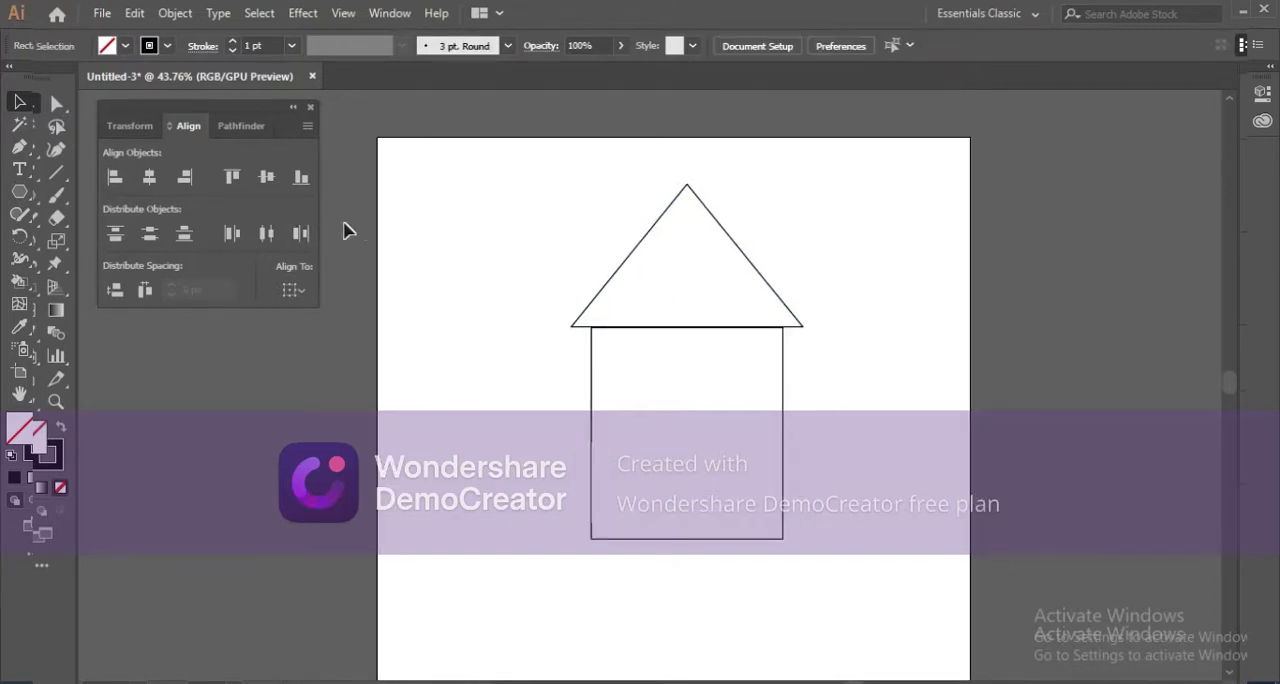
Draw a tall, narrow chimney rectangle from above the roof's right slope to the bottom-right corner of the house body.
right_click(24, 172)
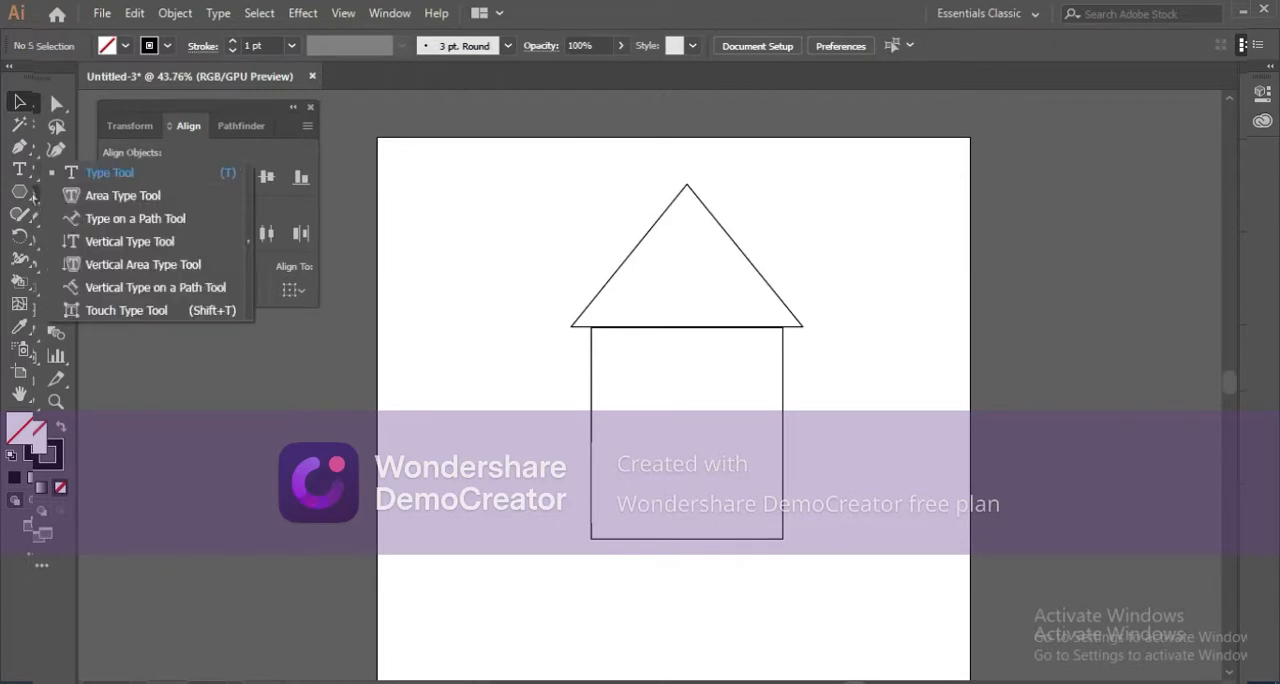
right_click(23, 190)
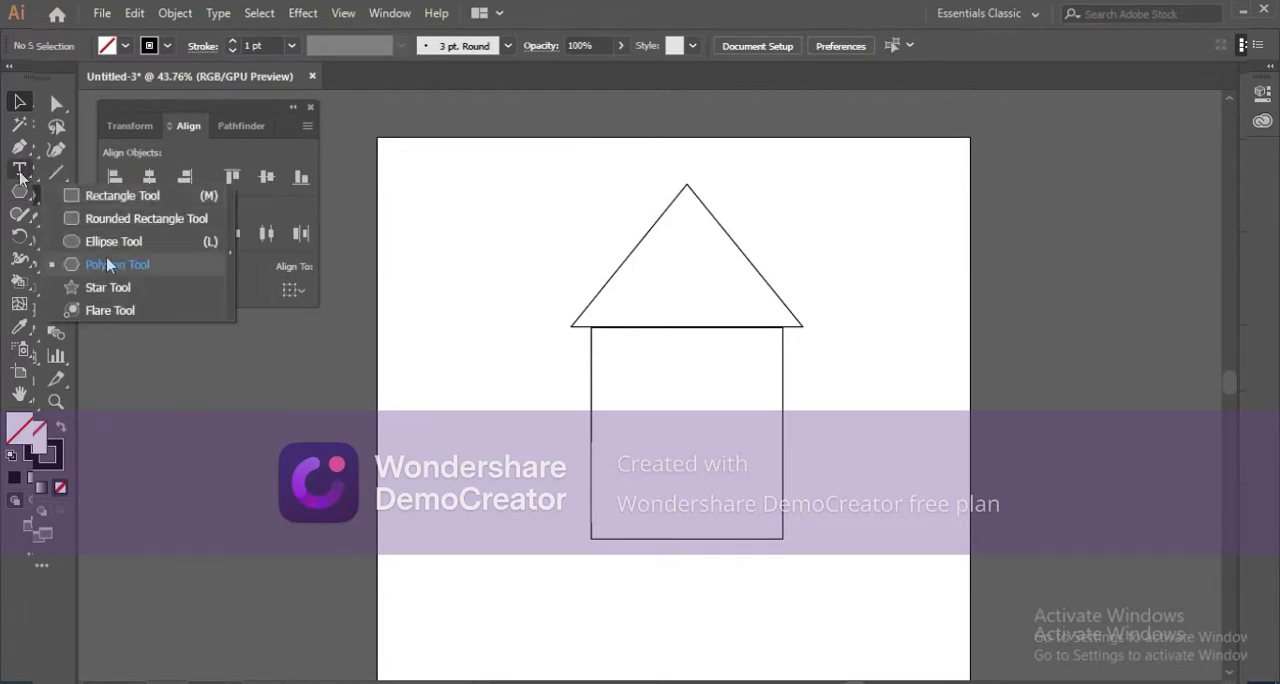
click(21, 191)
click(100, 204)
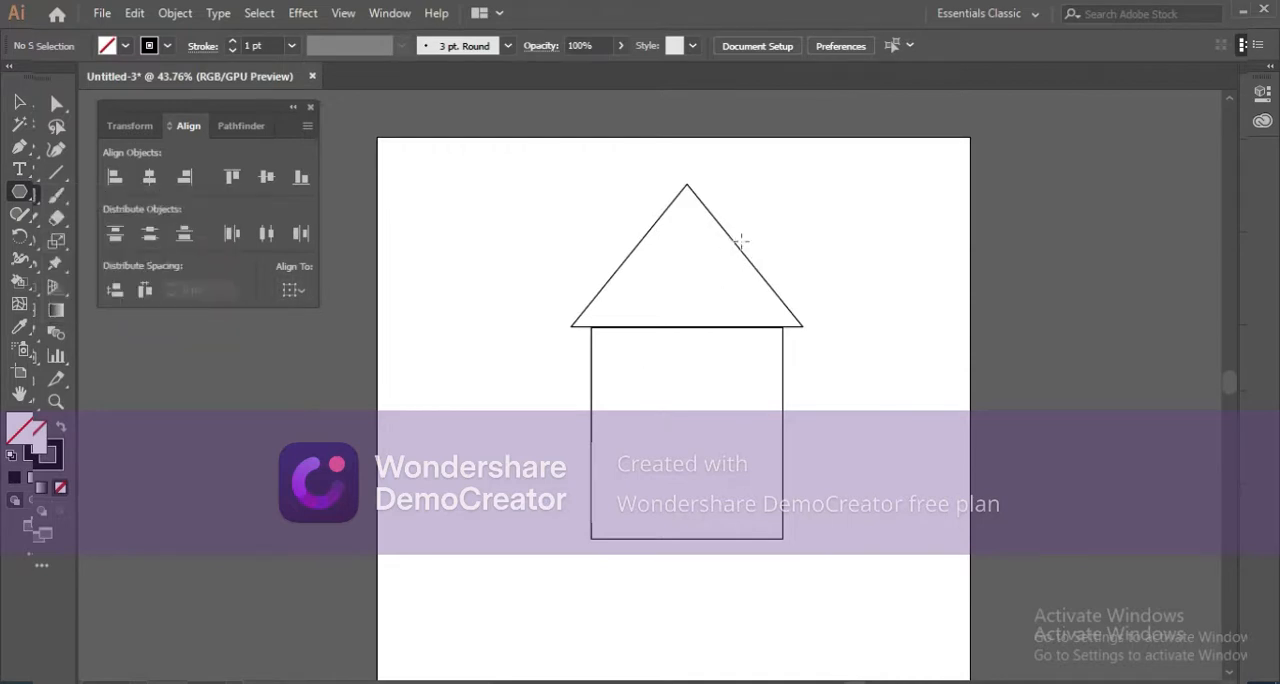
drag(740, 241, 785, 537)
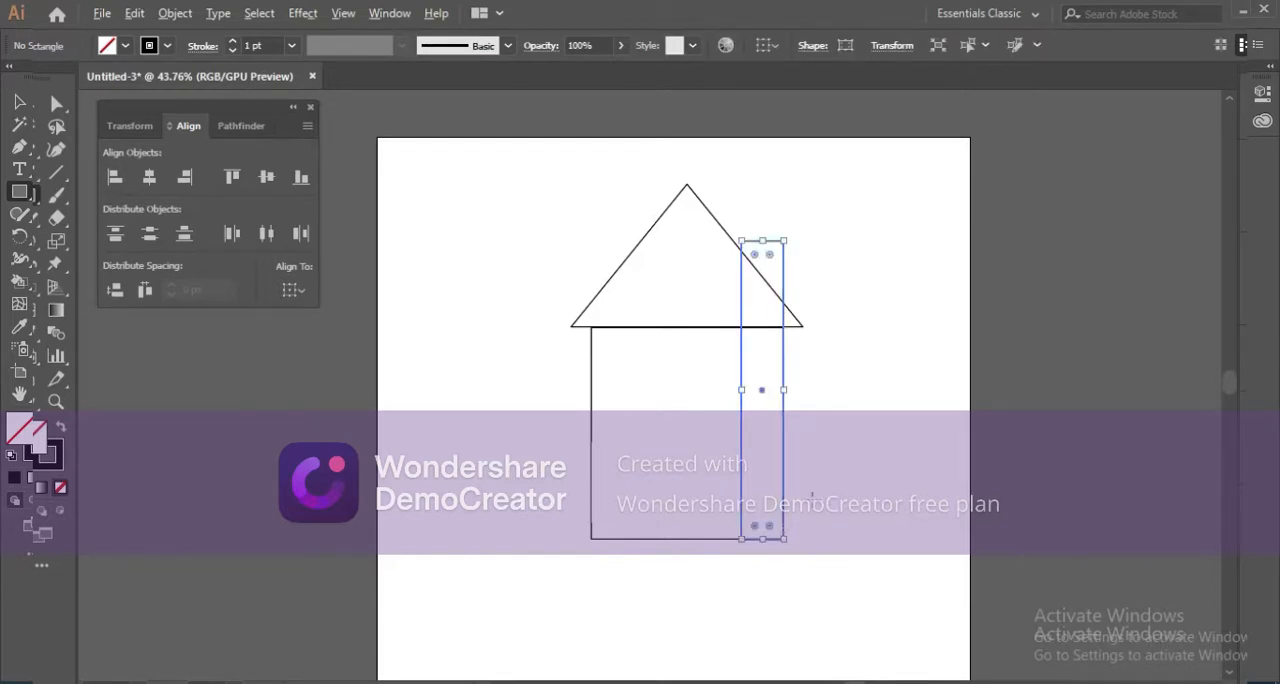
Examine up close how the chimney rectangle's edges line up with the right wall and base of the house.
scroll(812, 496, up, 6)
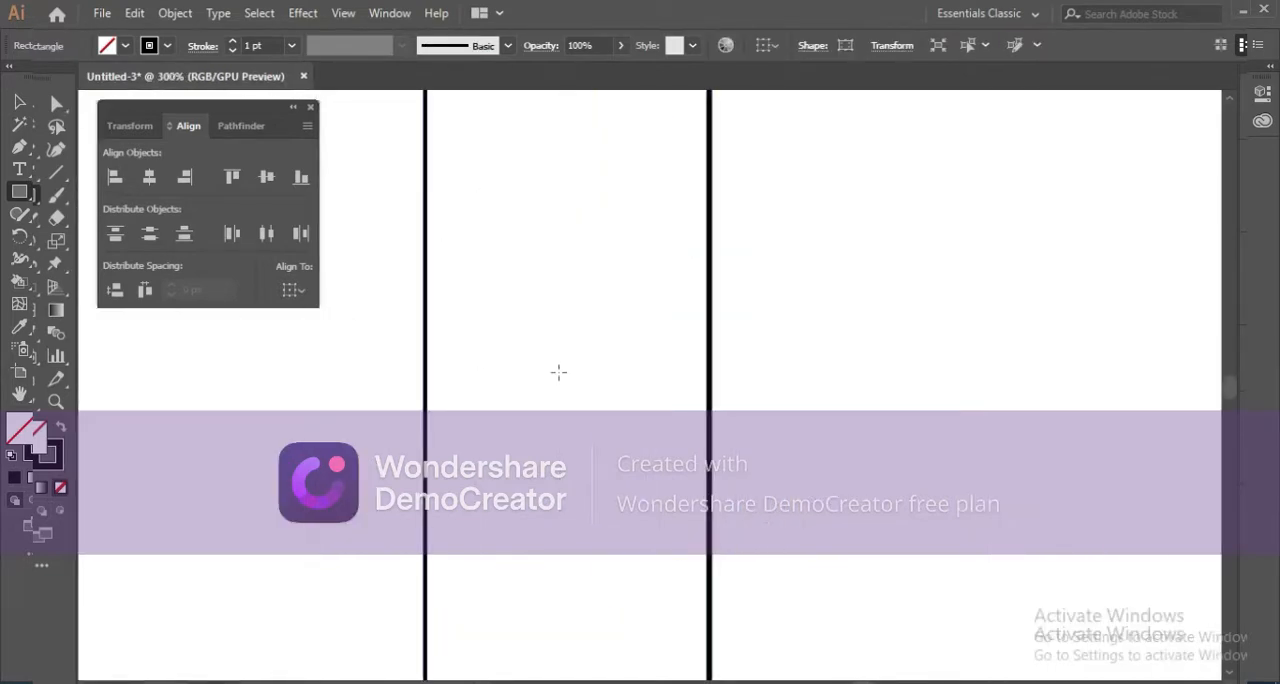
scroll(559, 372, down, 2)
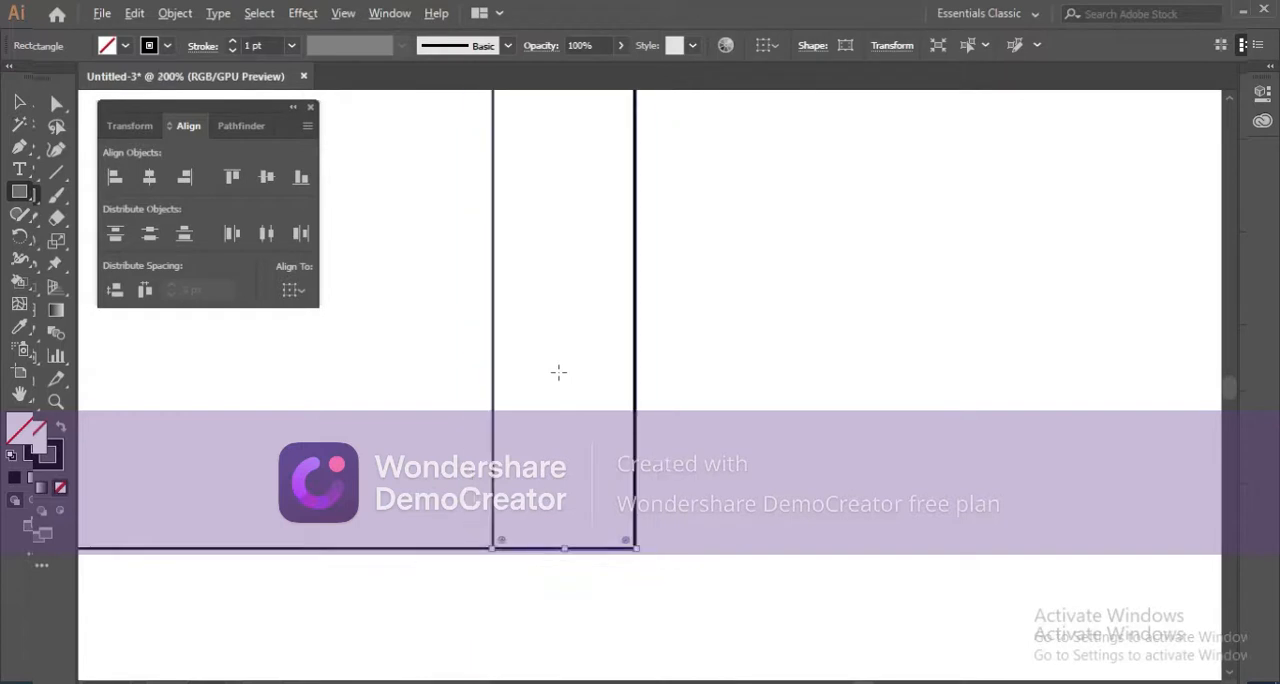
click(706, 380)
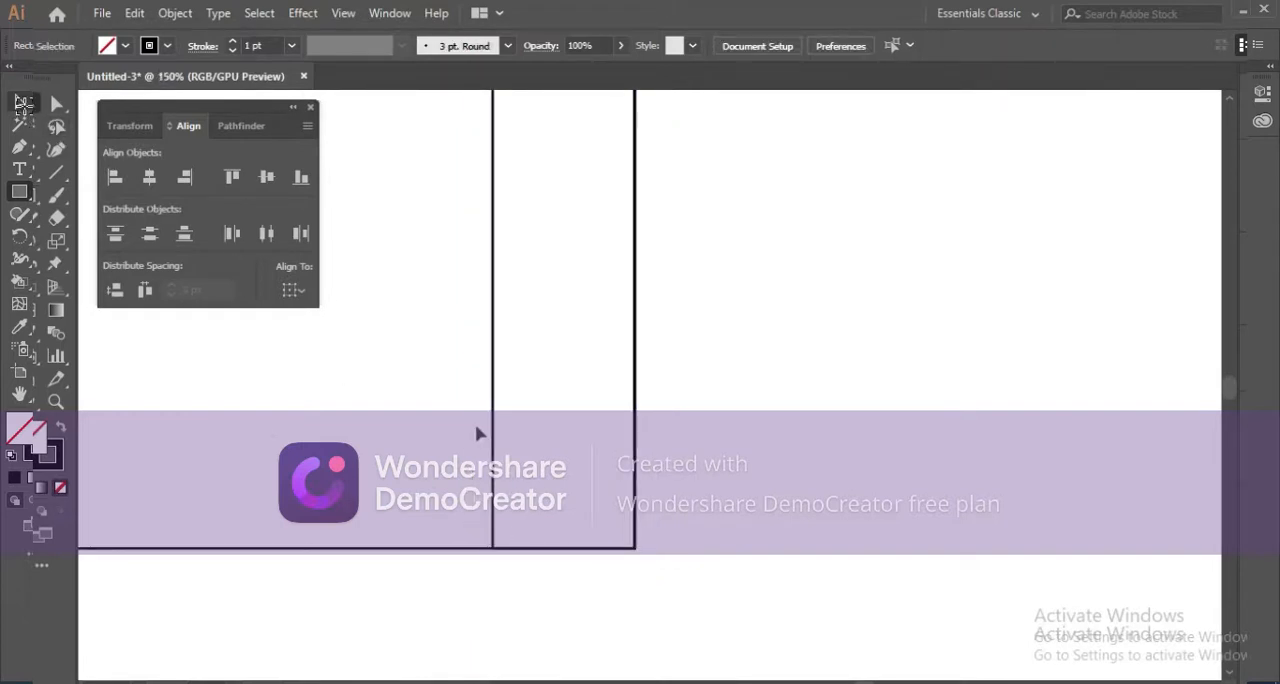
key(v)
scroll(555, 481, up, 2)
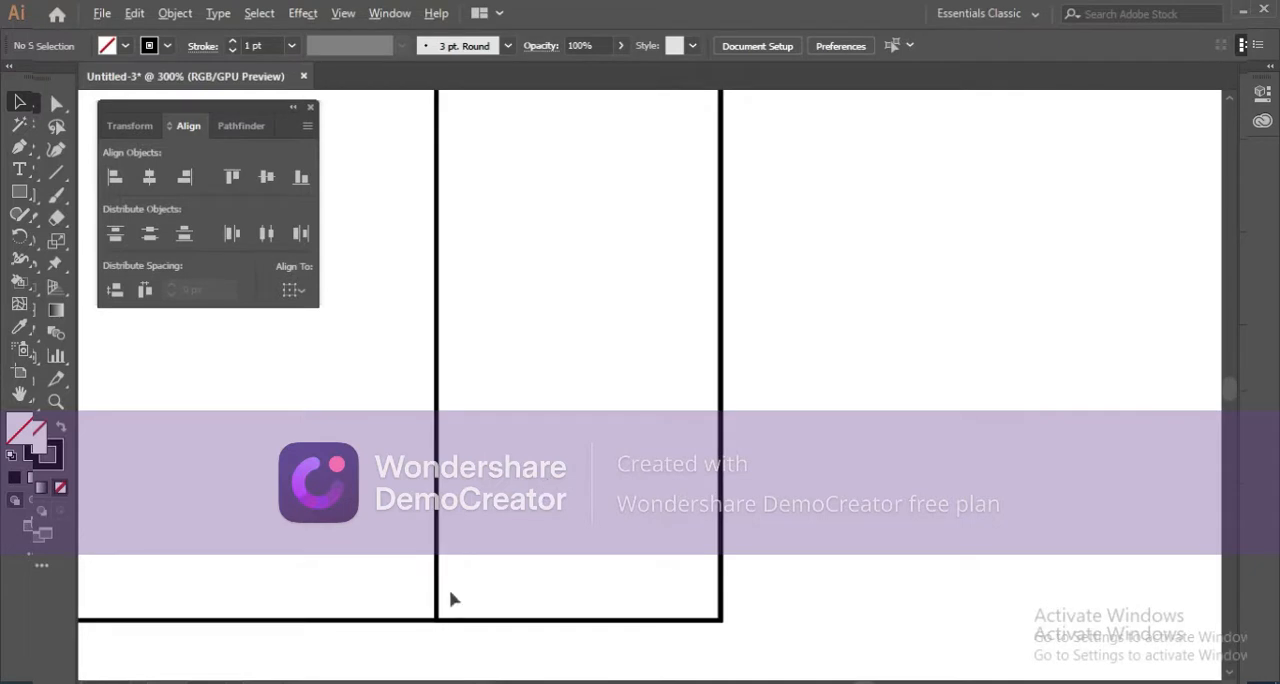
drag(466, 569, 536, 490)
scroll(541, 515, up, 3)
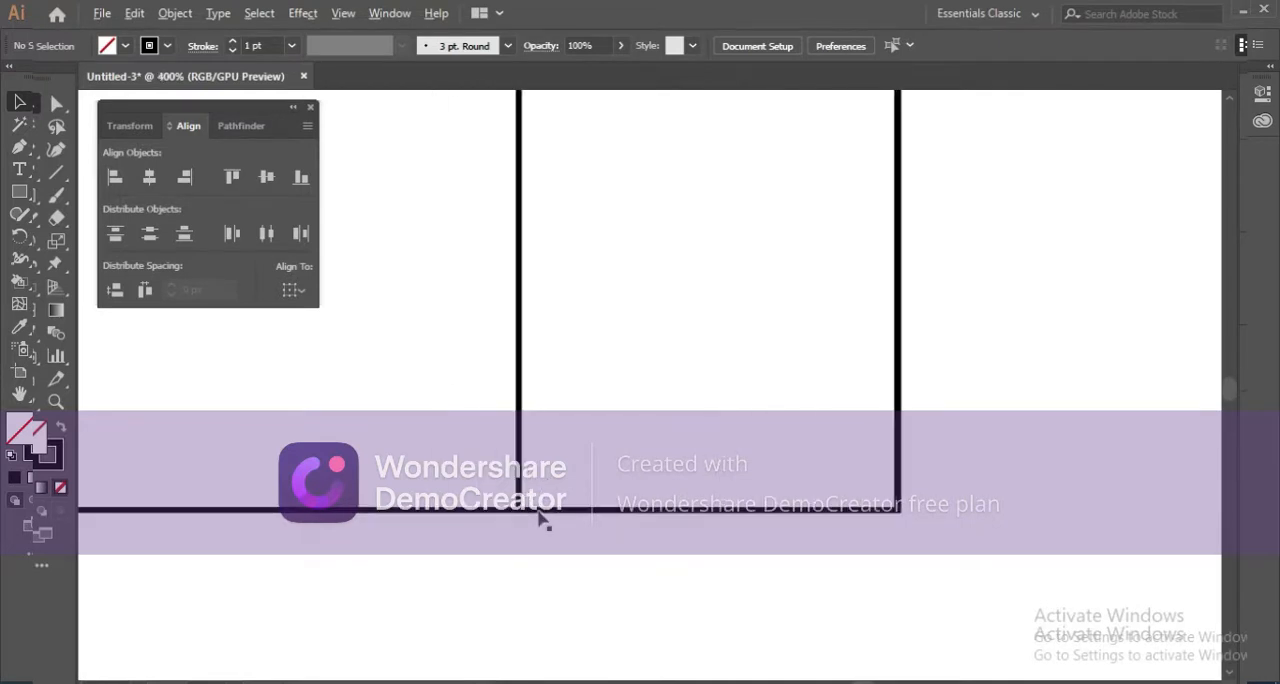
scroll(540, 516, down, 8)
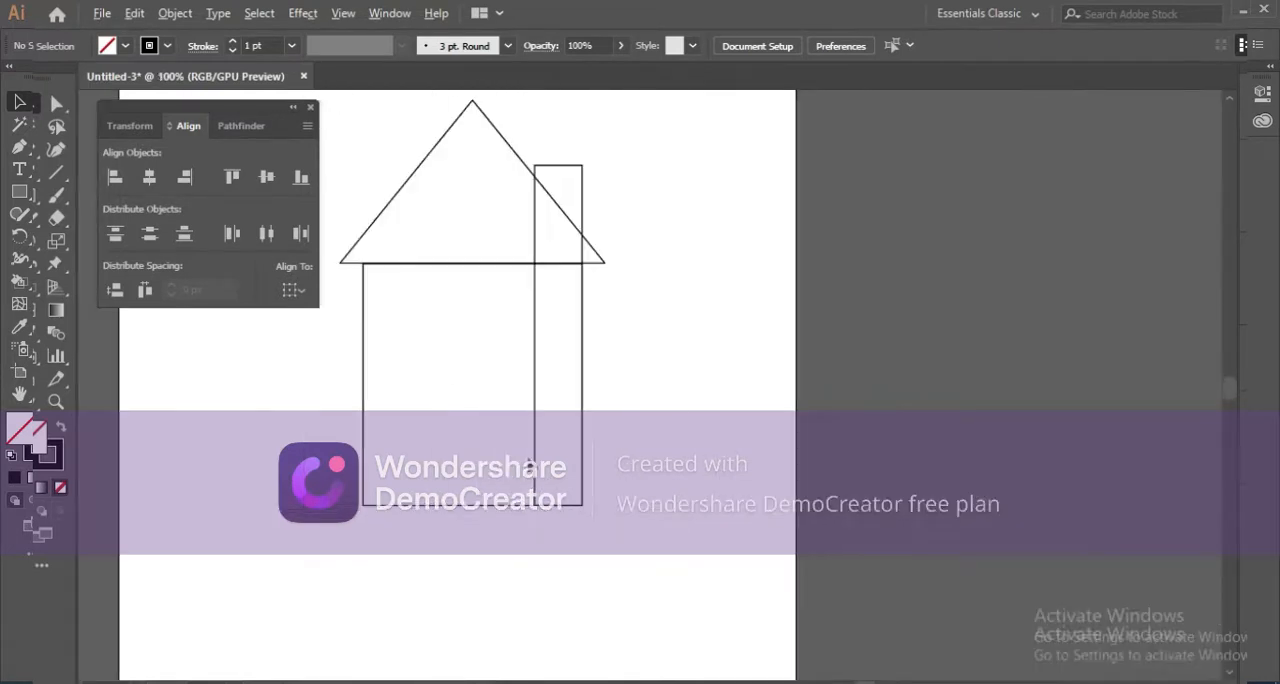
drag(535, 393, 544, 408)
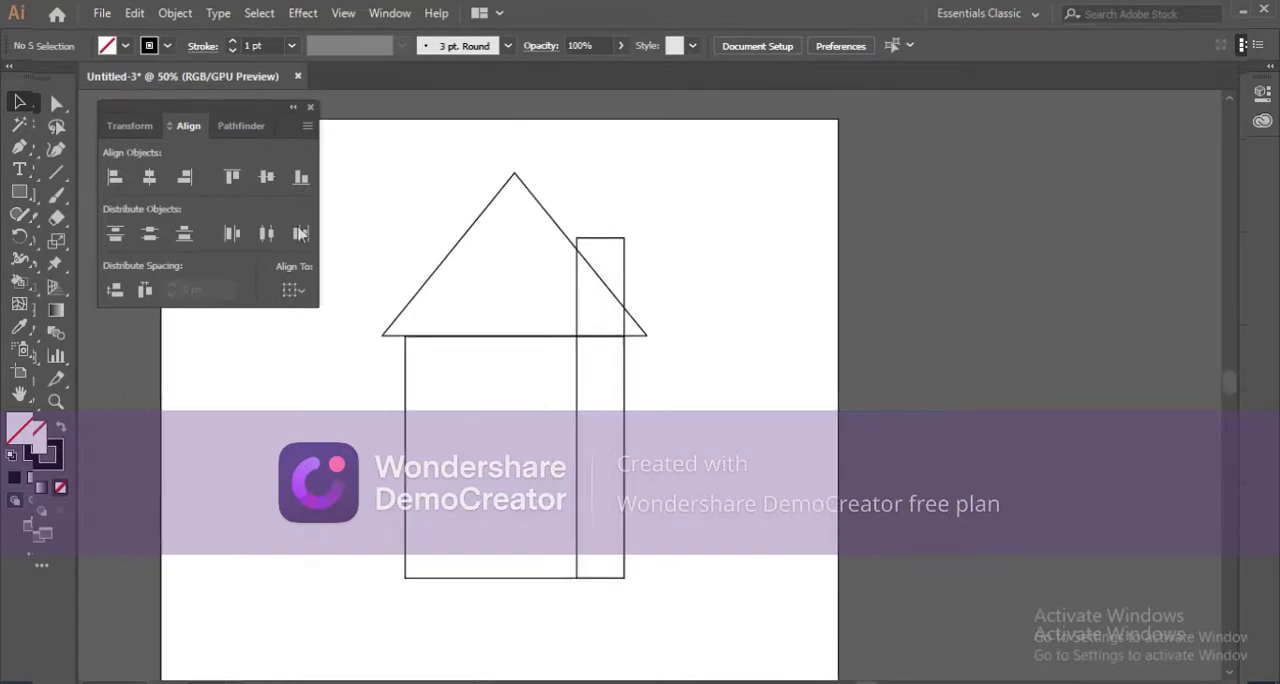
Unite the roof, house body and chimney into one outline with Pathfinder, and deselect it.
drag(443, 306, 700, 580)
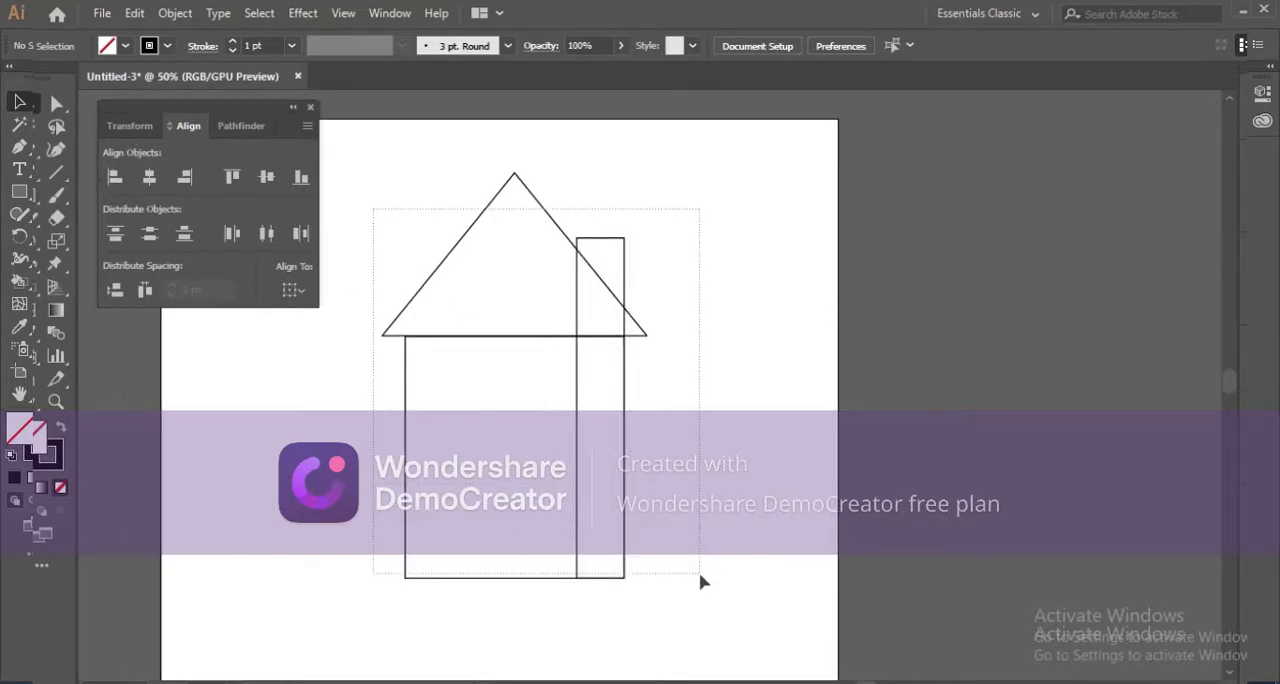
click(240, 127)
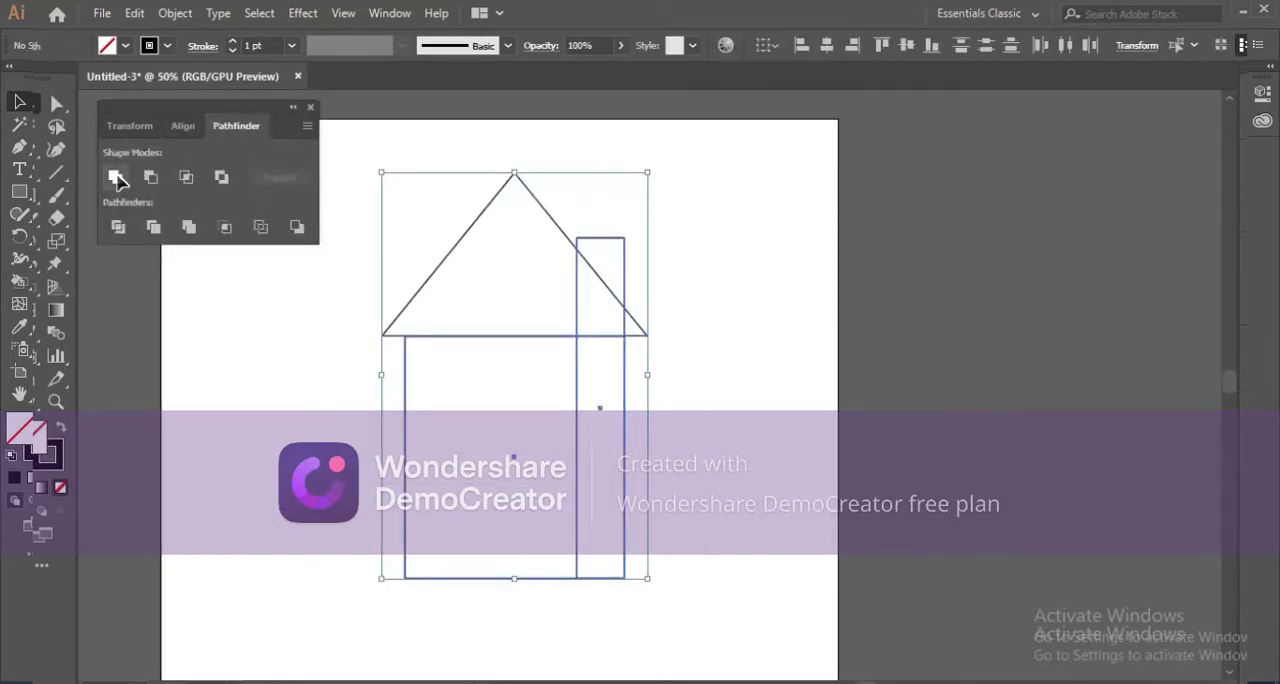
click(116, 178)
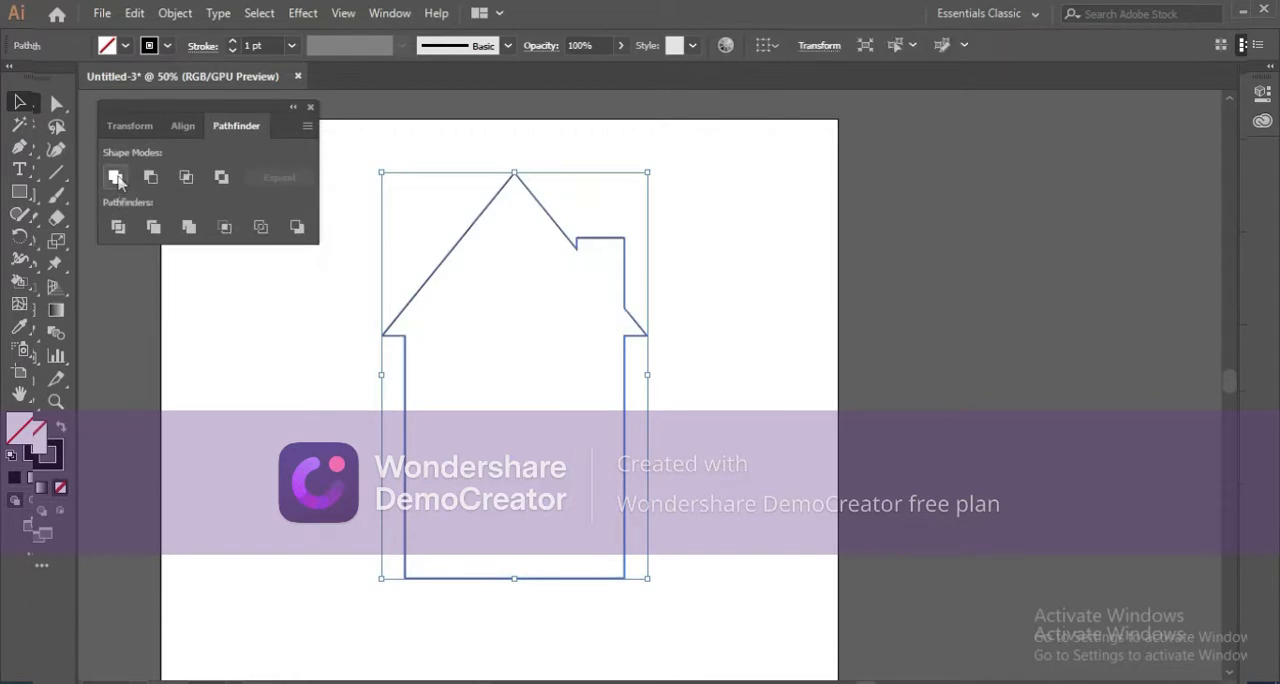
click(737, 325)
drag(631, 397, 740, 360)
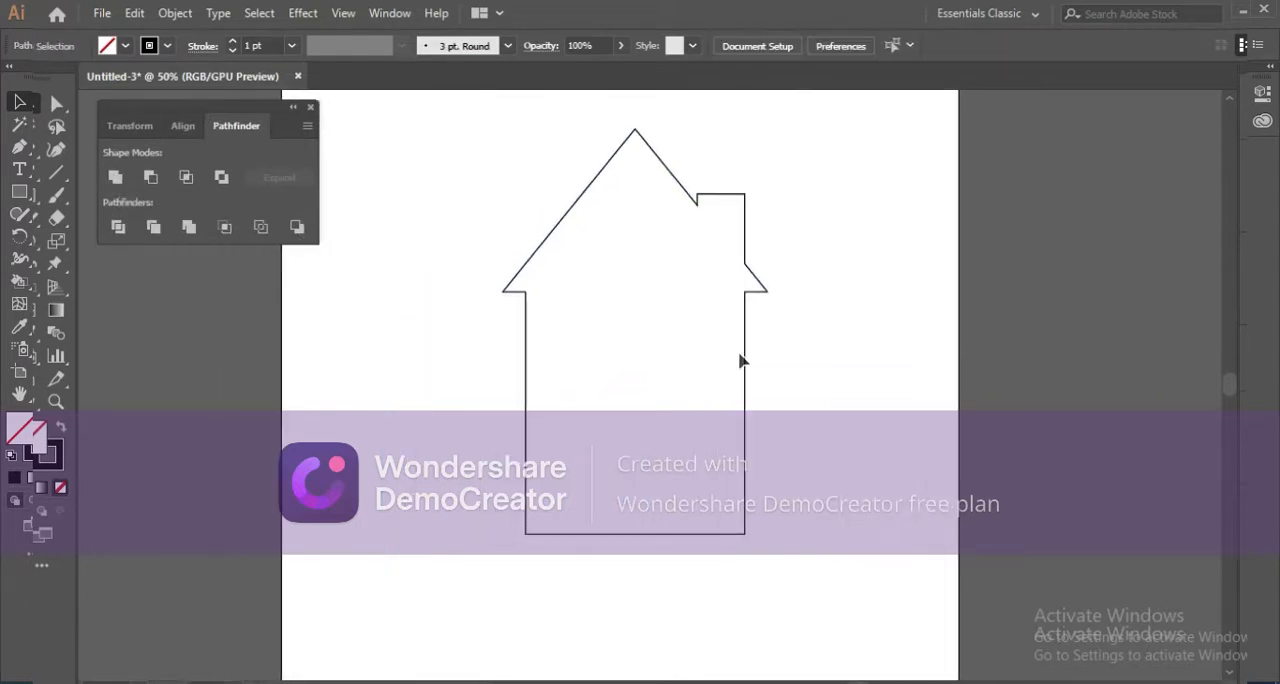
Draw a door rectangle in the lower middle of the house body, reaching almost to its base.
click(33, 196)
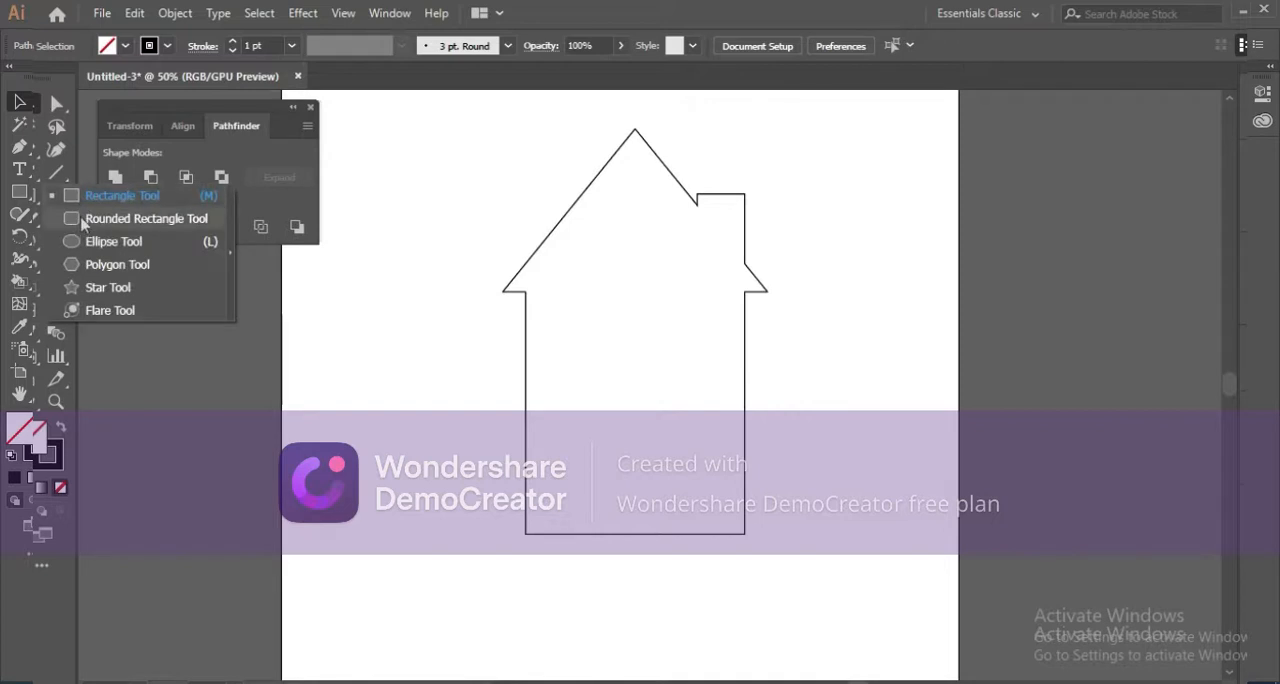
click(120, 196)
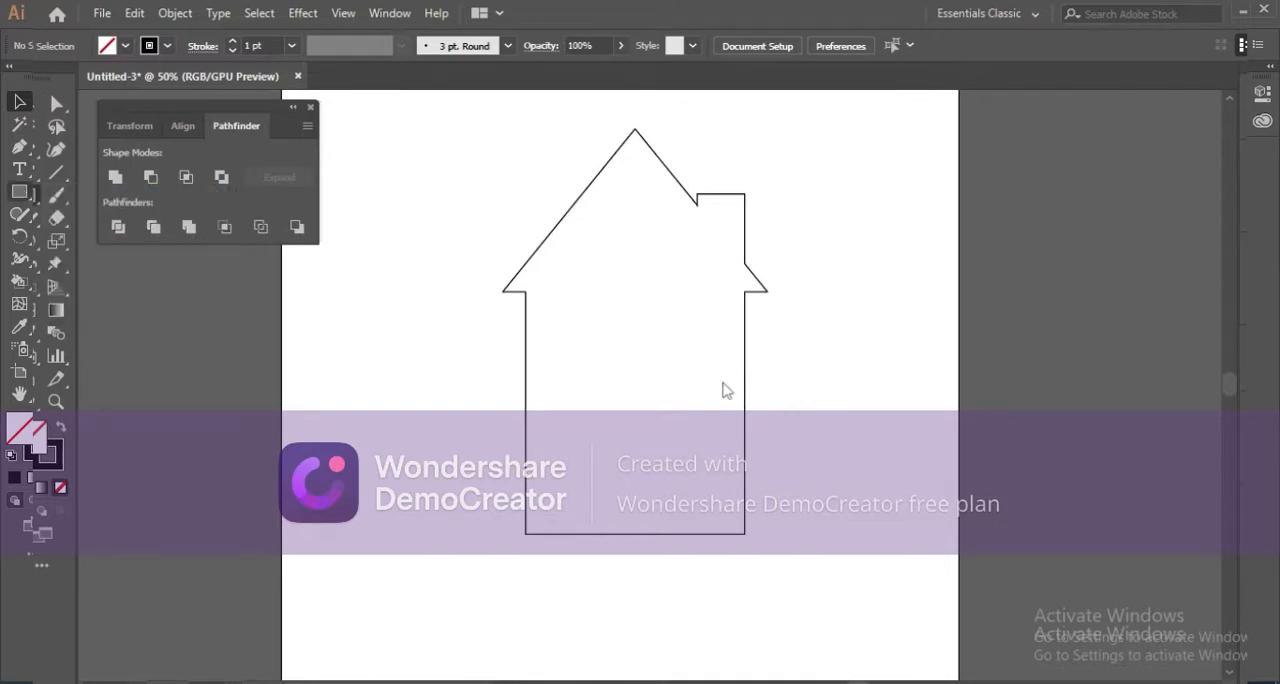
drag(587, 400, 689, 532)
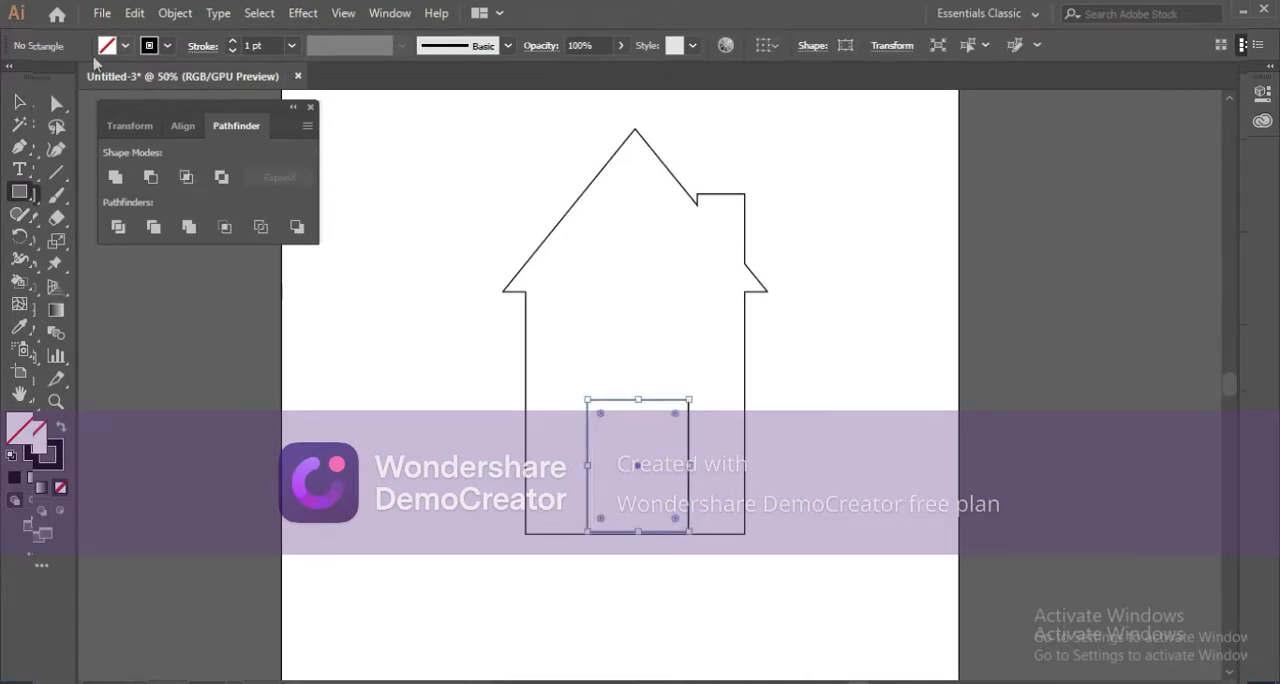
Move the door rectangle down until its bottom edge lies exactly on the house's base line, and deselect it.
click(22, 103)
scroll(690, 569, up, 5)
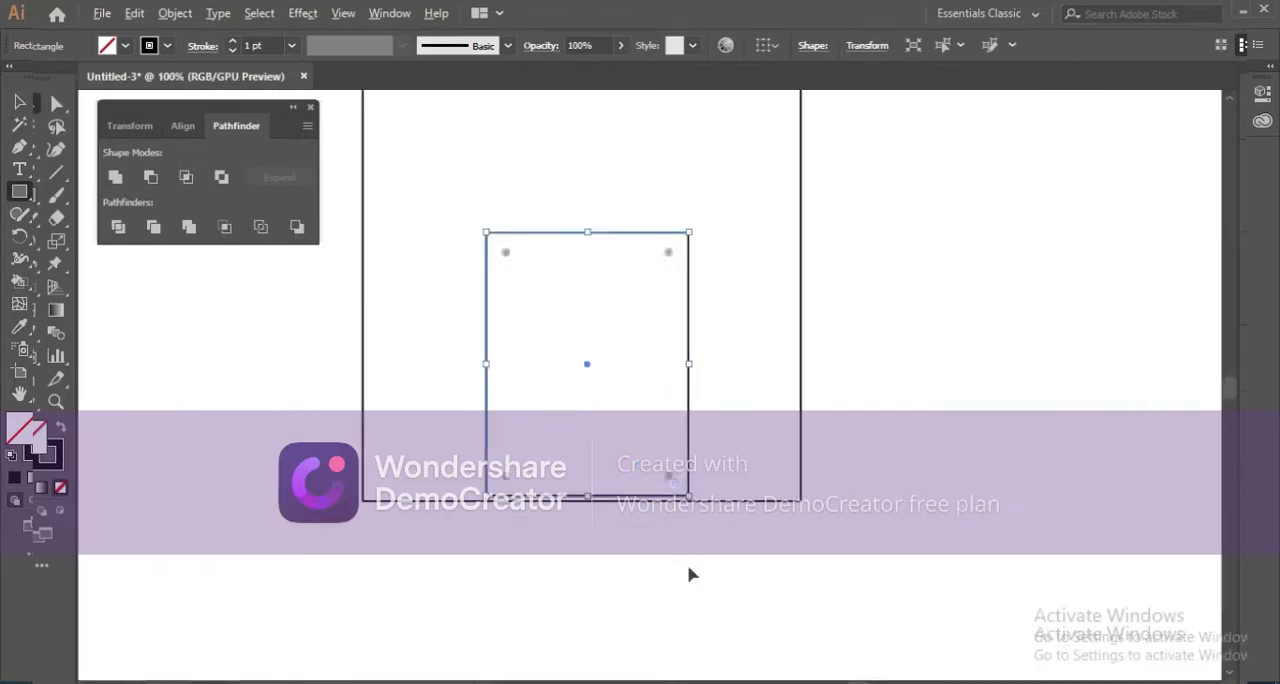
key(v)
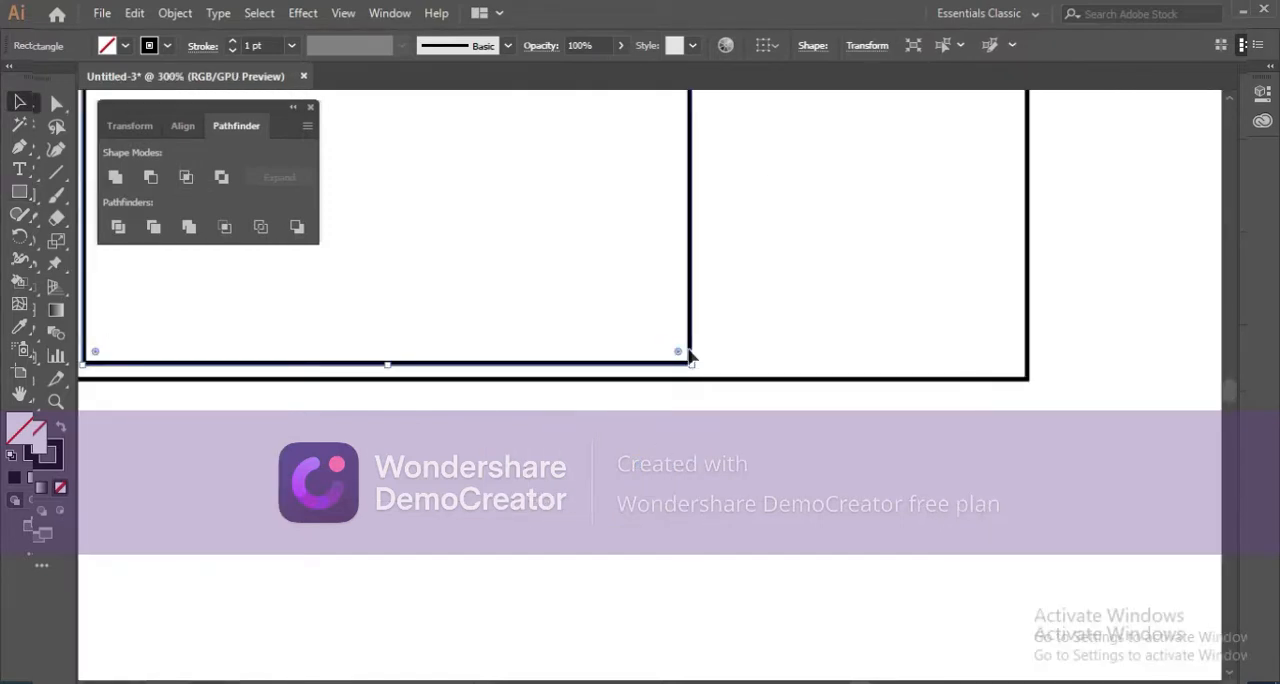
drag(690, 355, 691, 375)
click(722, 427)
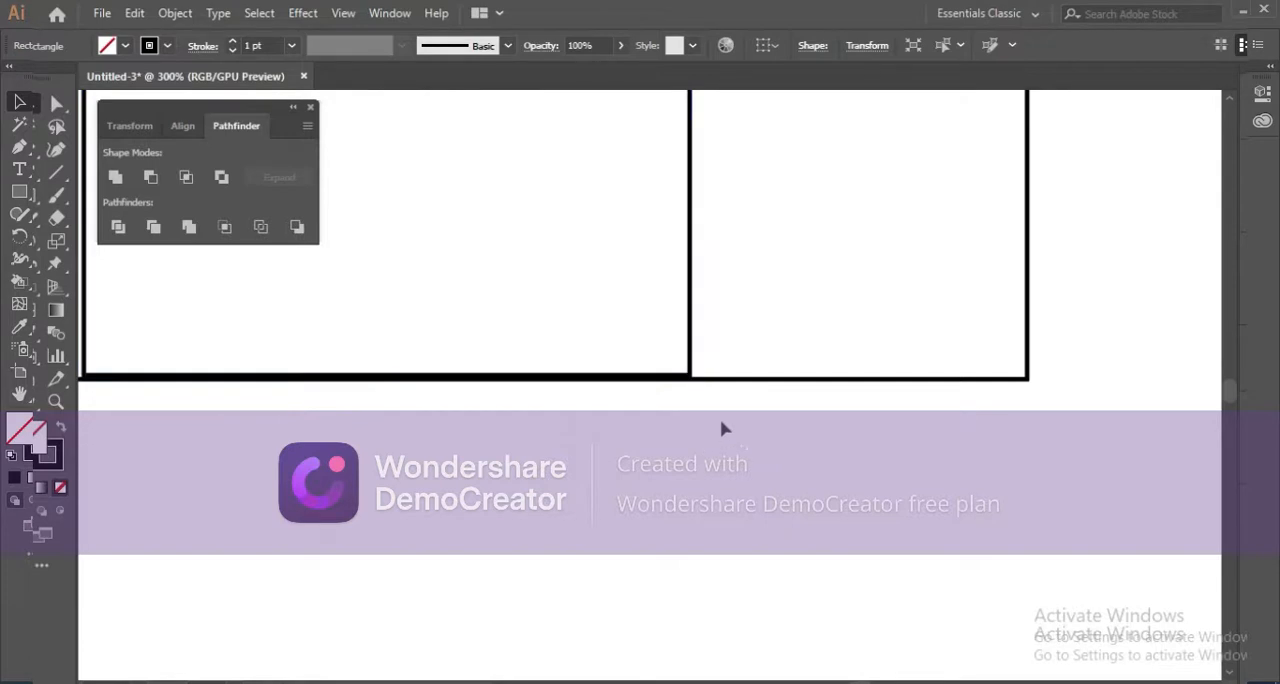
scroll(646, 400, up, 3)
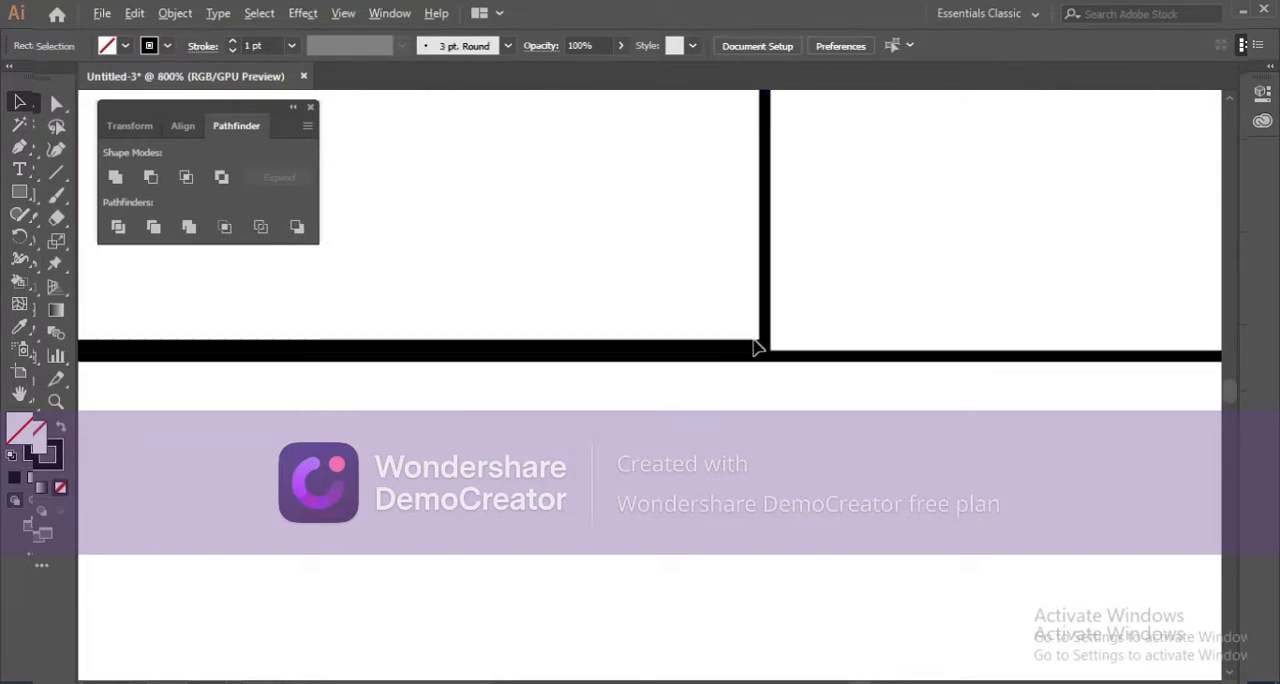
drag(755, 342, 763, 354)
click(783, 385)
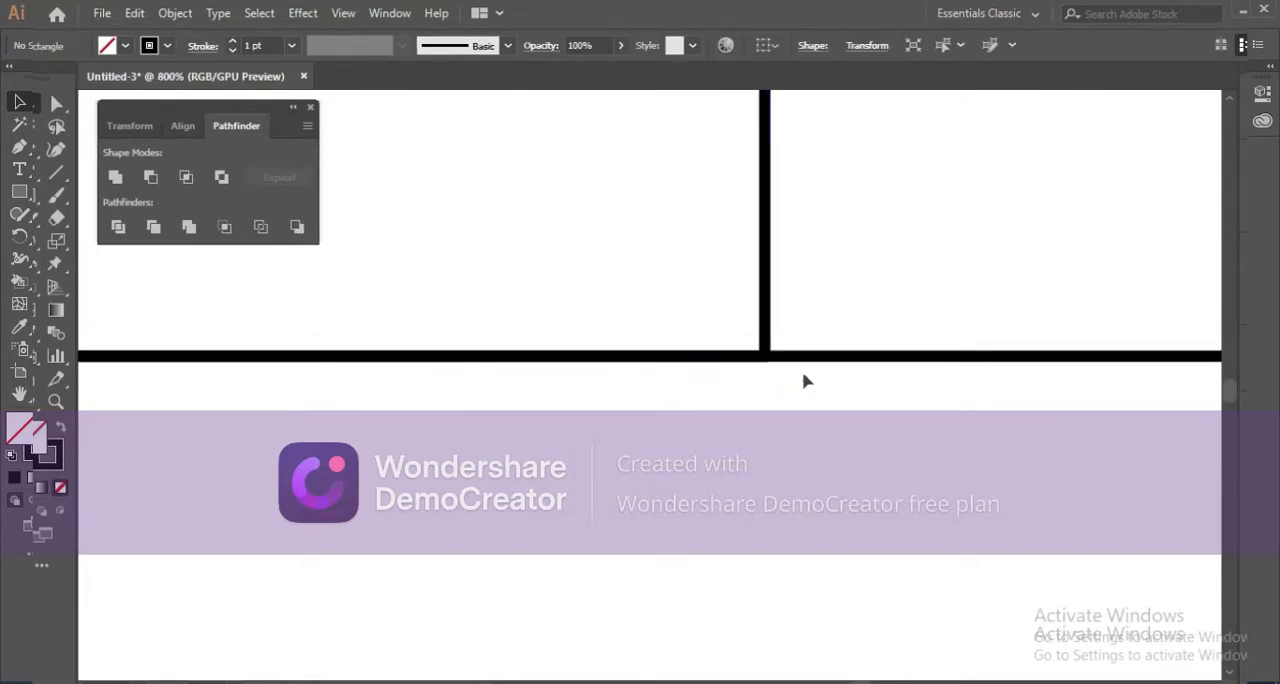
scroll(700, 366, down, 6)
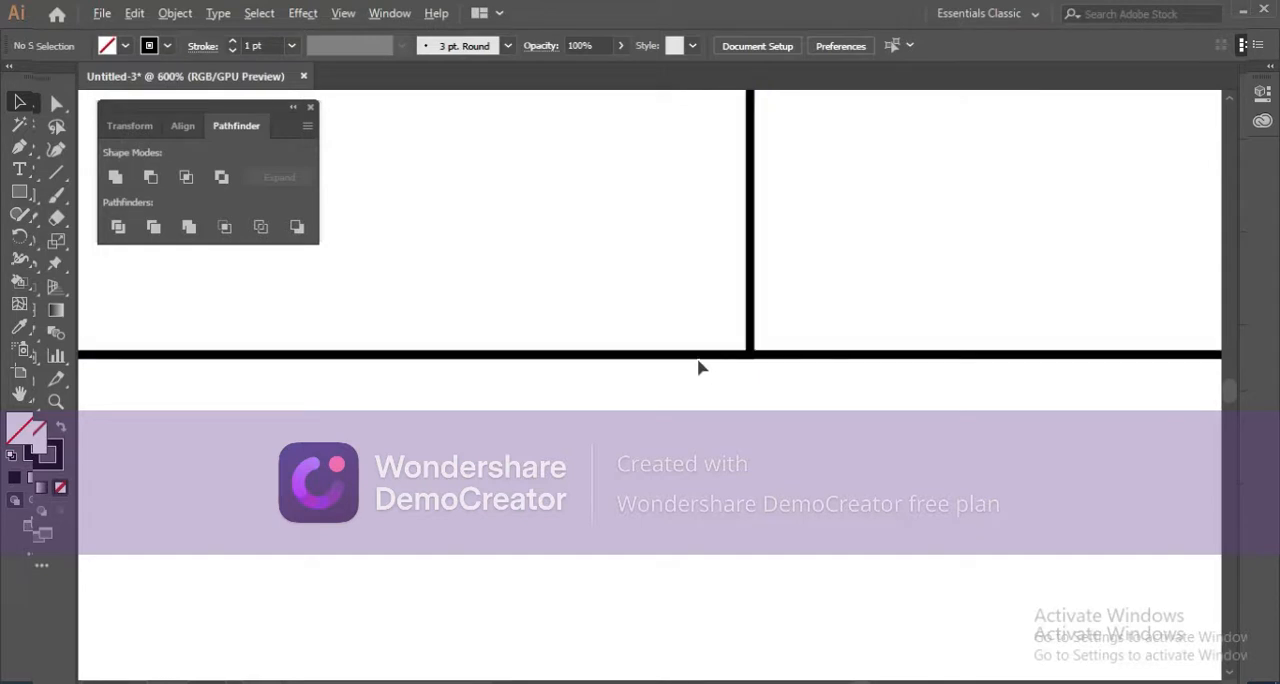
scroll(625, 335, up, 4)
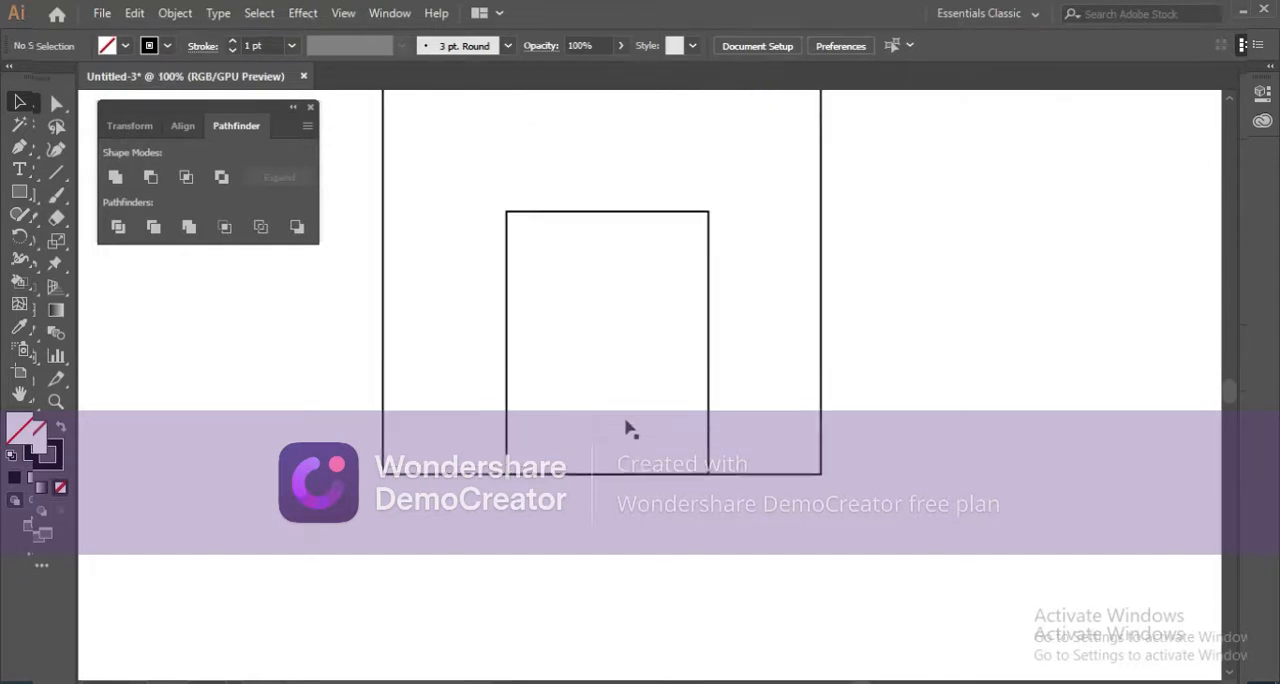
scroll(512, 337, down, 1)
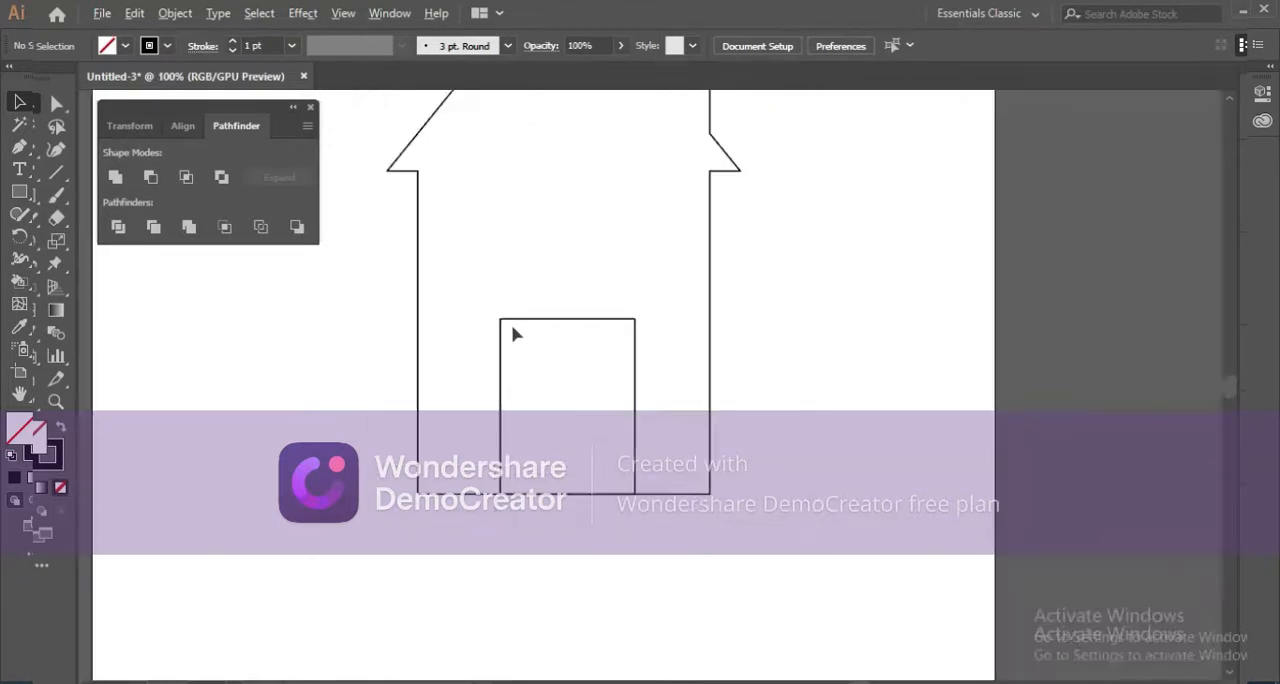
Bring the door rectangle to the front of the stacking order.
right_click(588, 381)
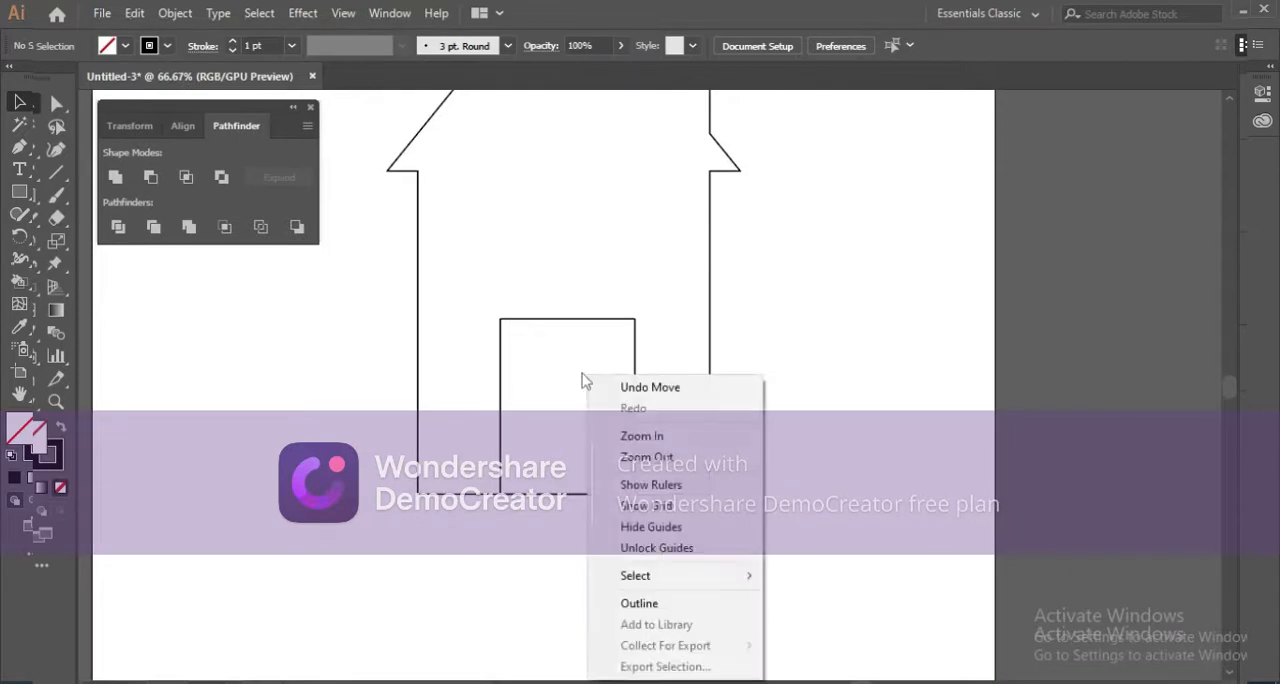
click(522, 382)
click(503, 390)
right_click(503, 390)
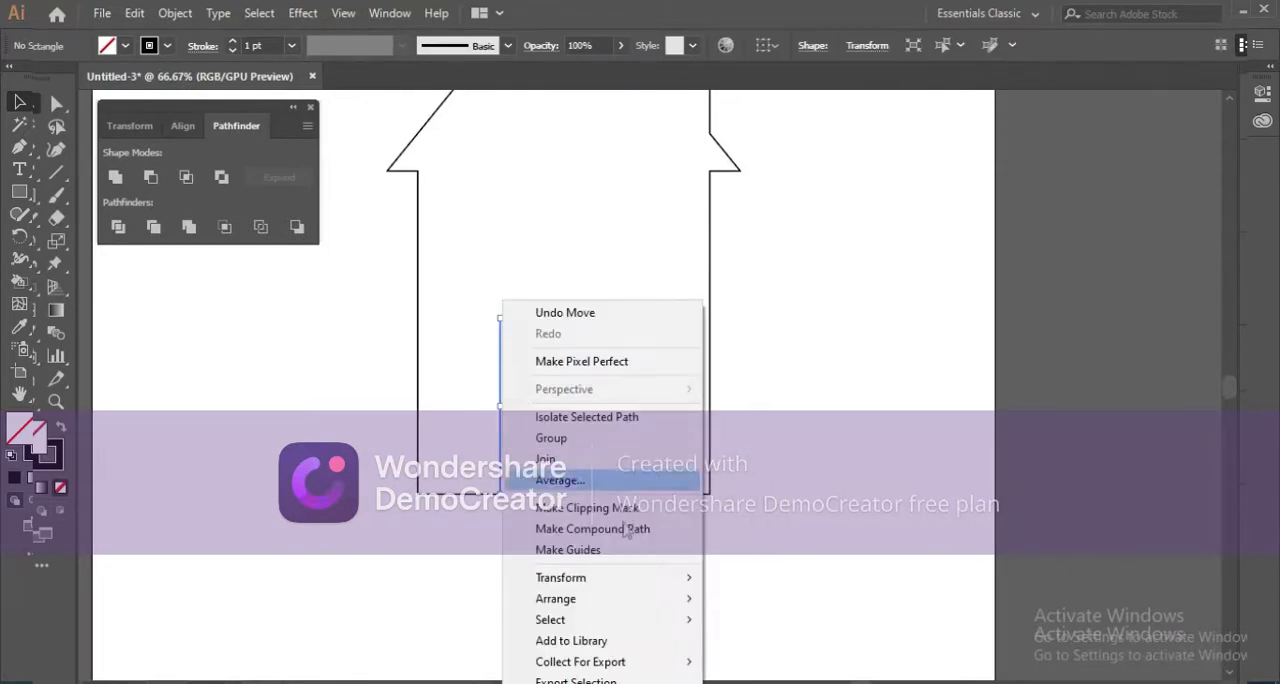
mouse_move(695, 594)
click(737, 599)
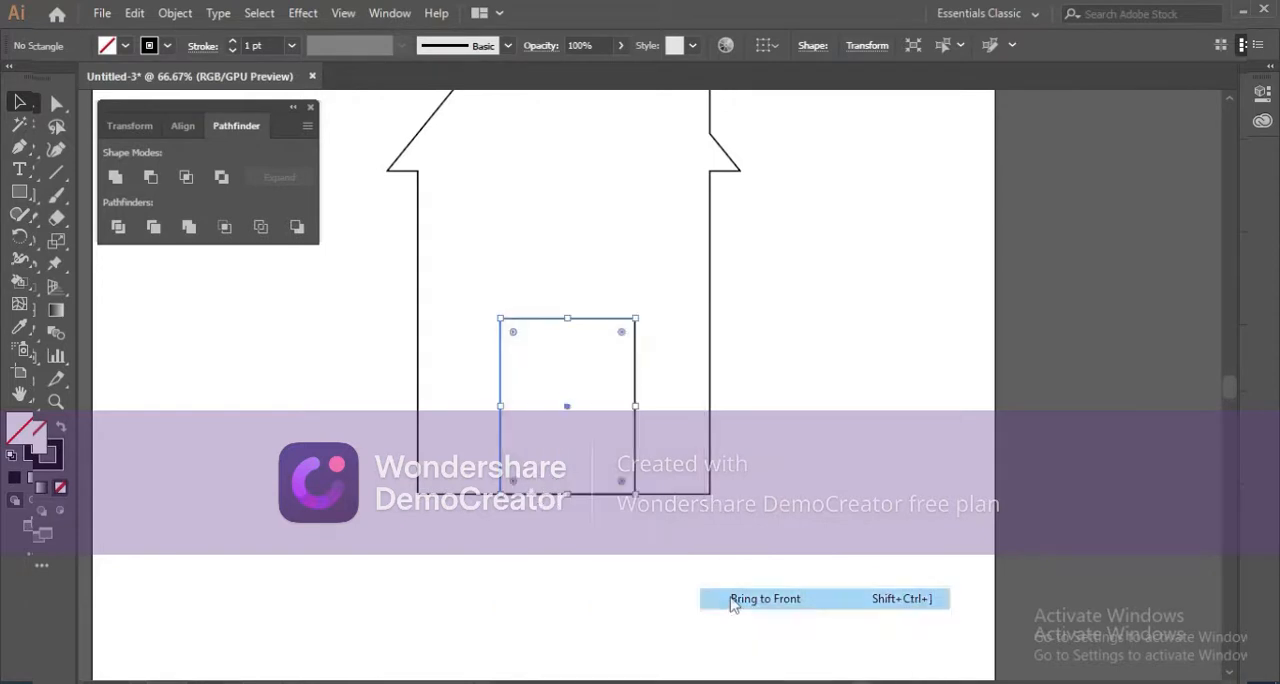
Try Pathfinder's Minus Front with only the door rectangle selected.
click(398, 361)
click(503, 380)
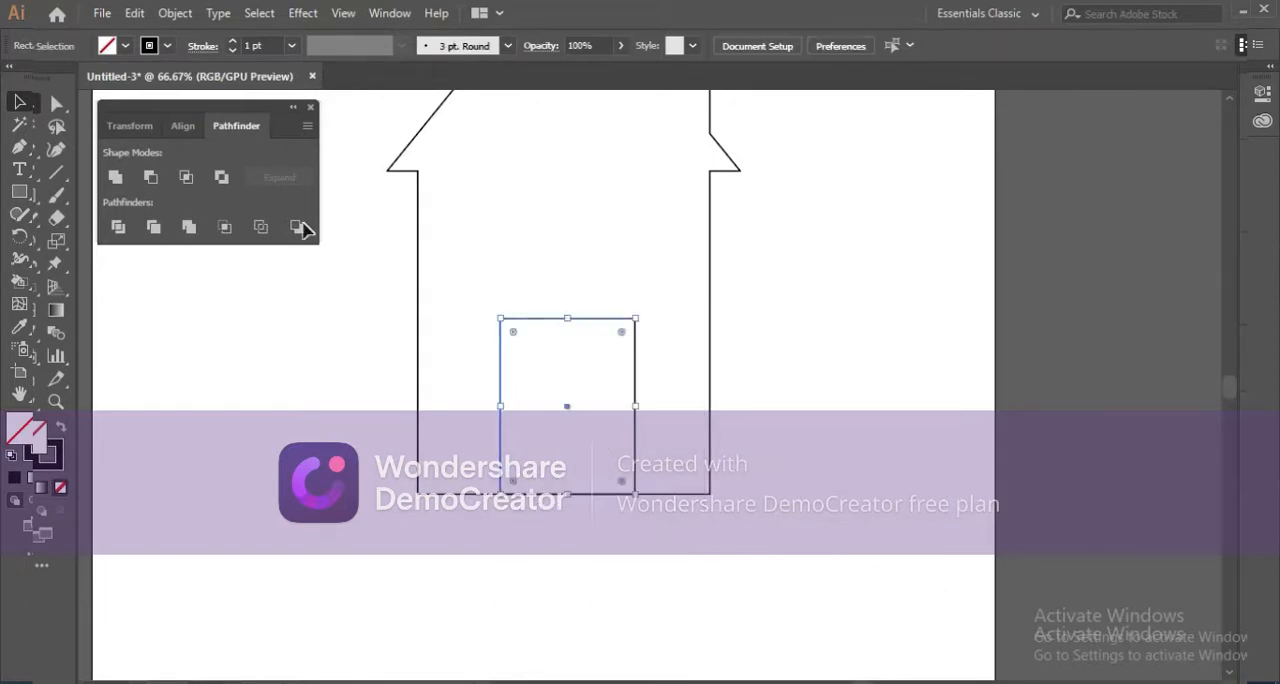
click(150, 177)
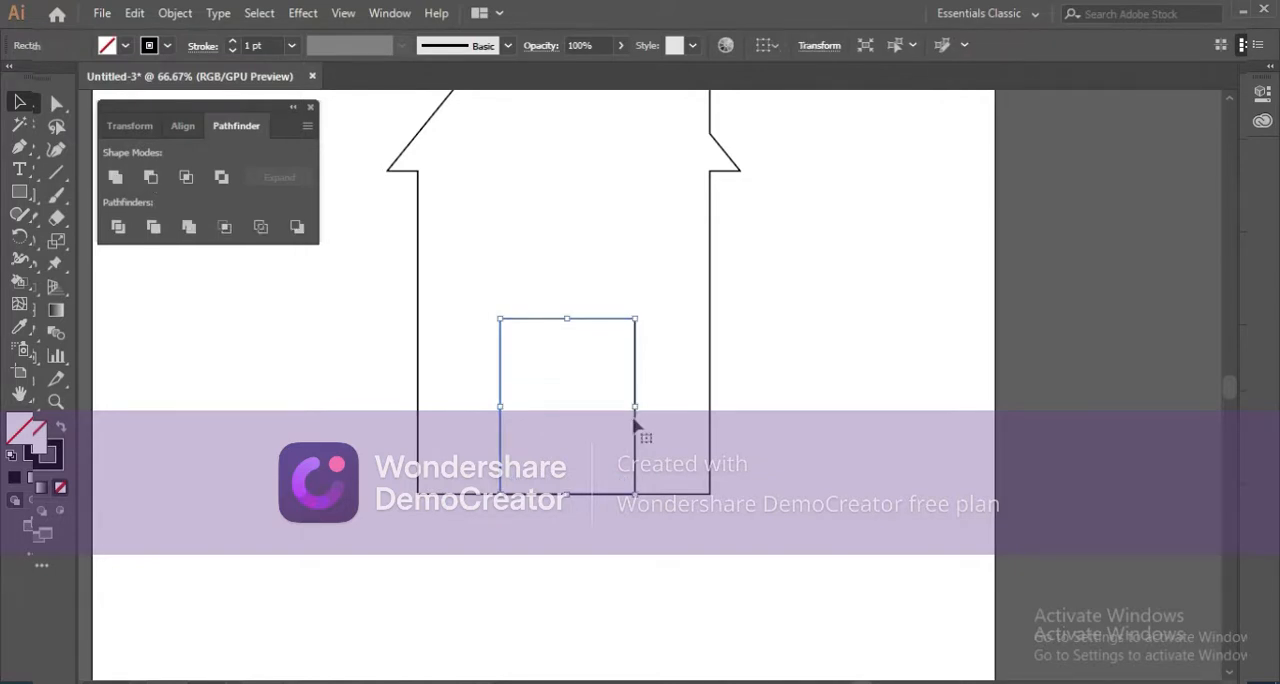
Examine up close how the door's bottom-right corner lines up with the base line of the house.
scroll(634, 425, up, 2)
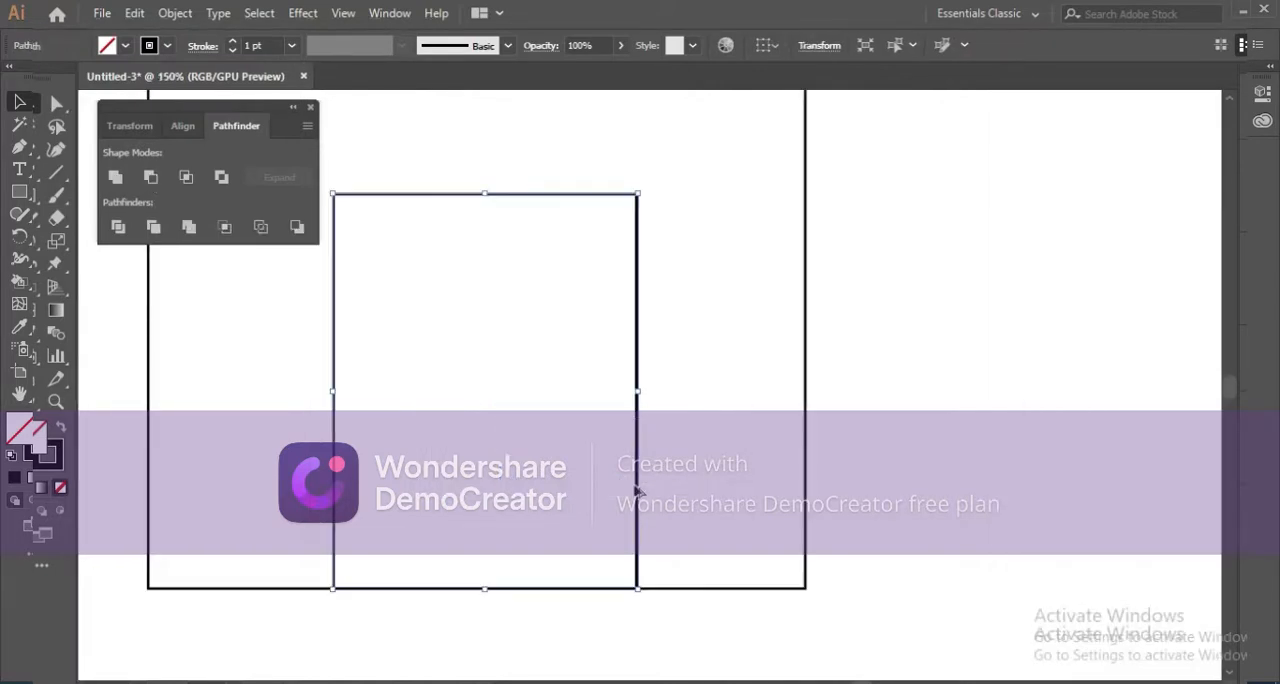
scroll(634, 487, up, 2)
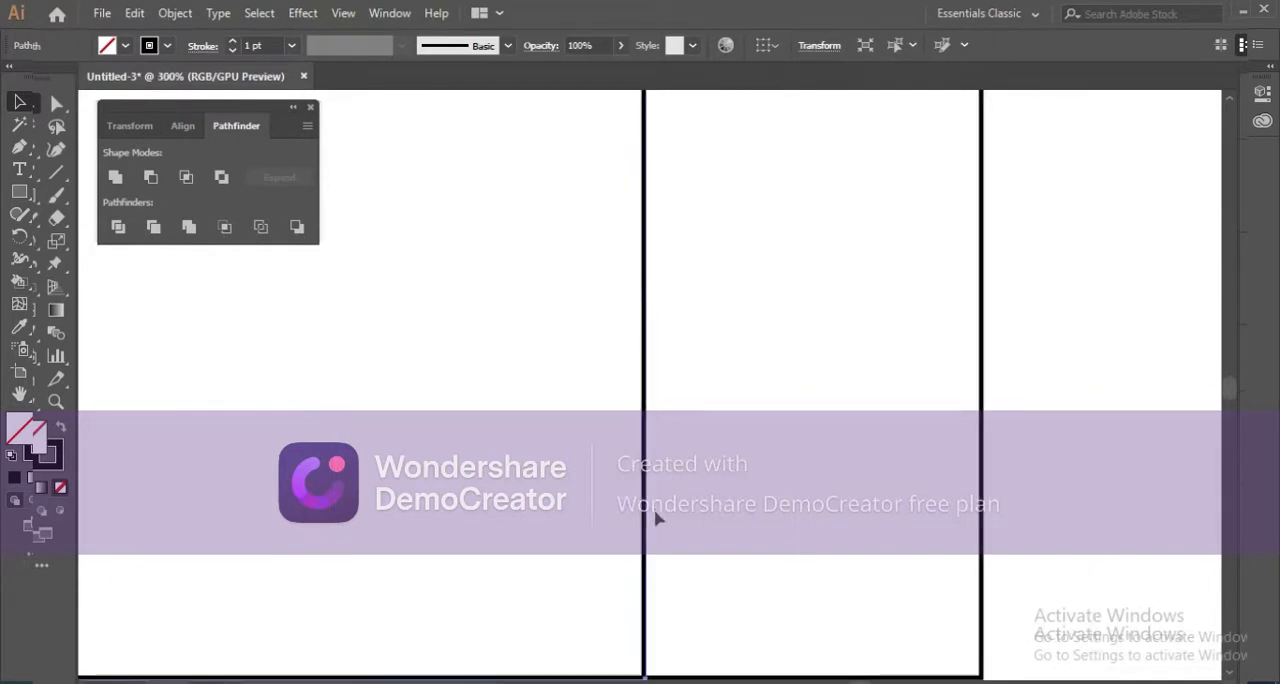
drag(654, 512, 704, 340)
scroll(712, 500, up, 3)
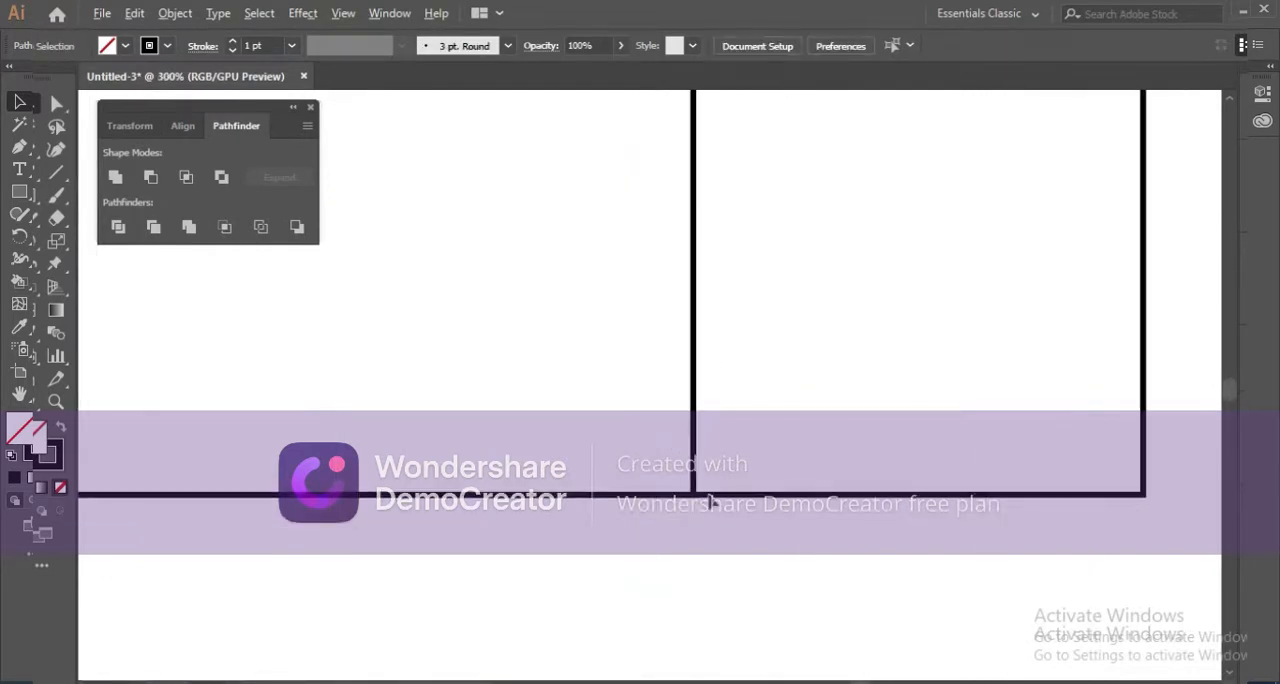
scroll(712, 503, up, 1)
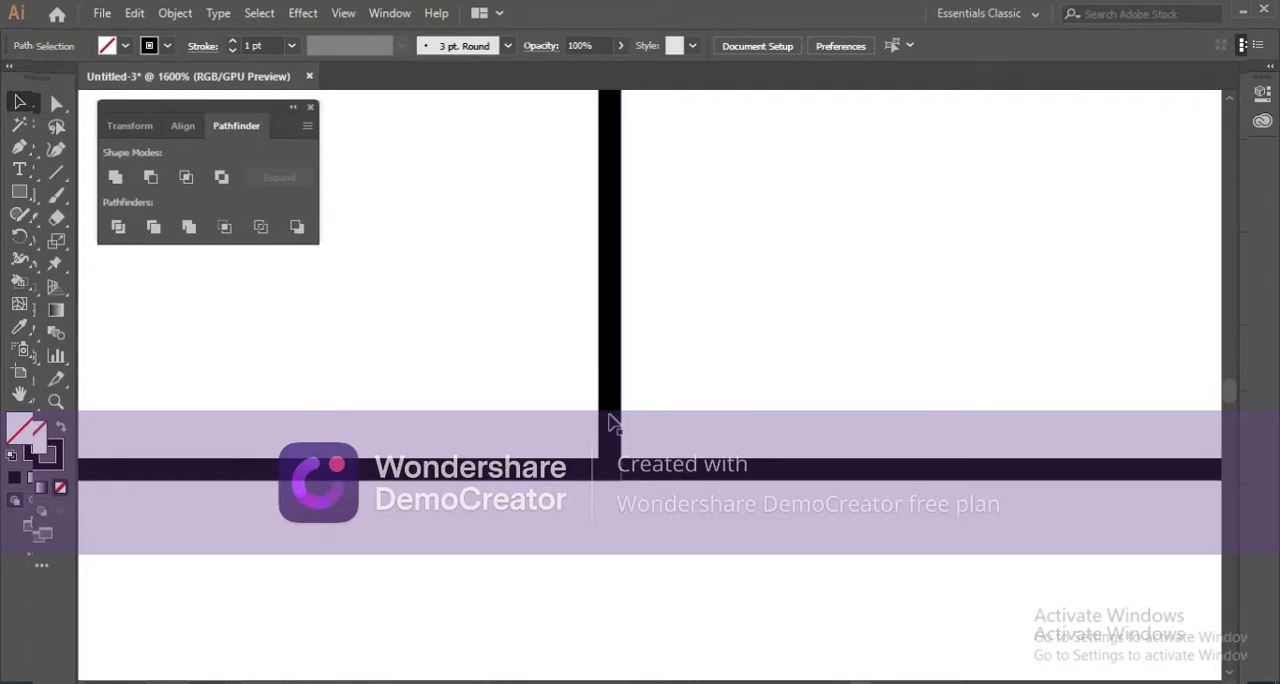
click(648, 507)
scroll(621, 467, up, 3)
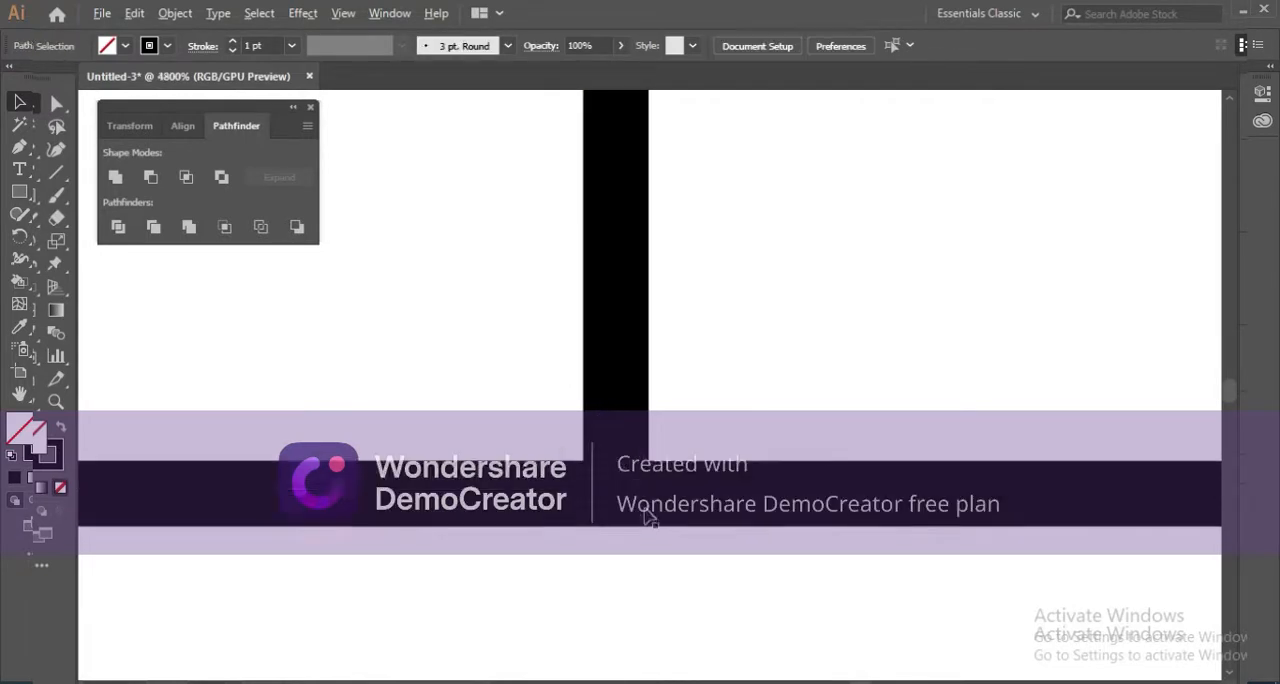
scroll(653, 530, down, 5)
scroll(650, 530, down, 7)
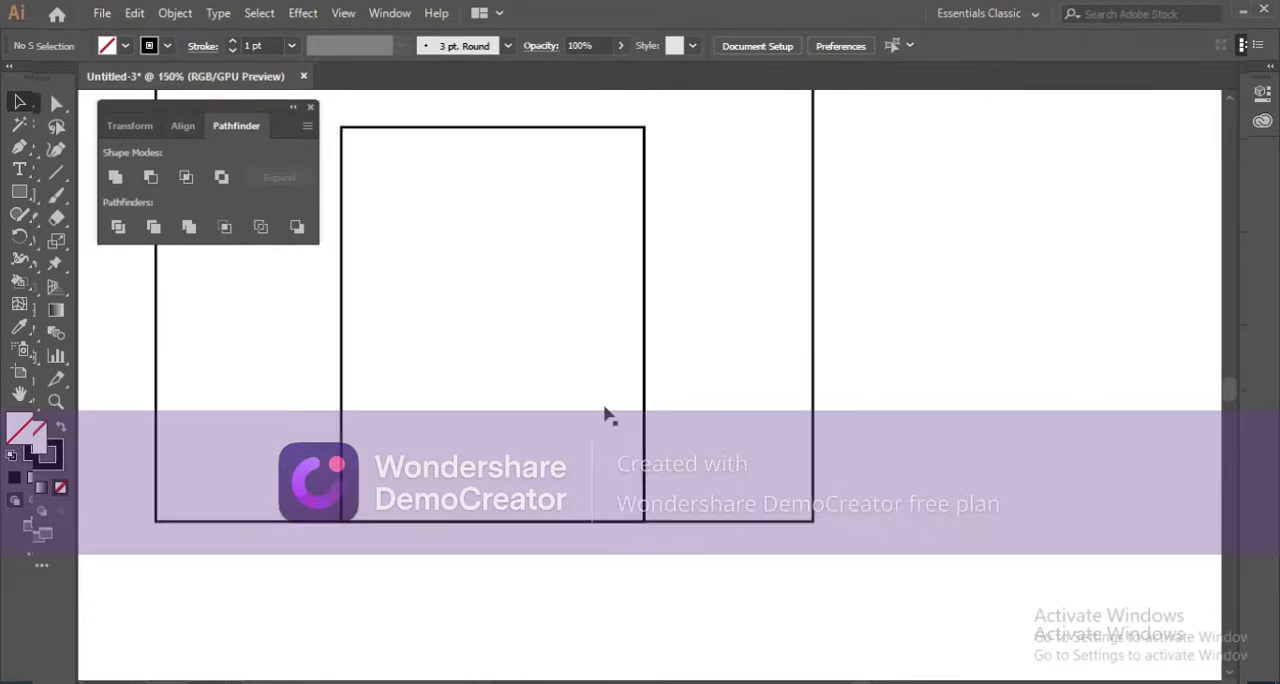
drag(605, 412, 627, 480)
scroll(503, 397, down, 2)
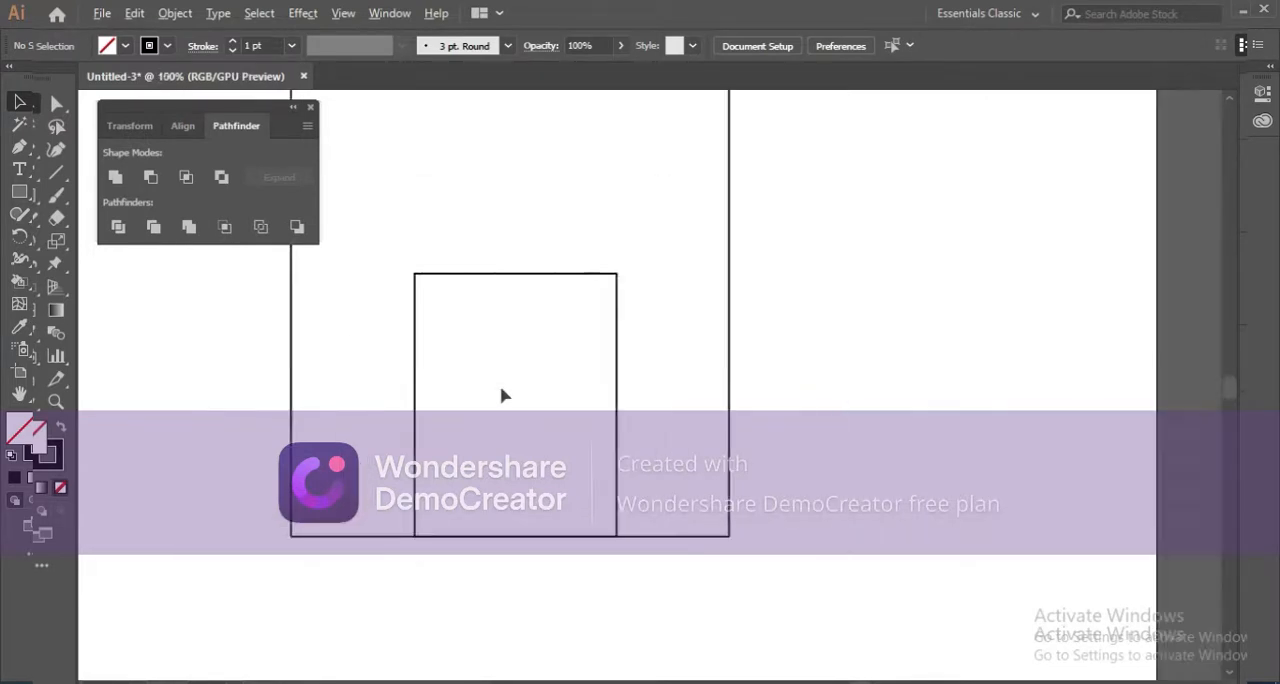
drag(489, 346, 492, 428)
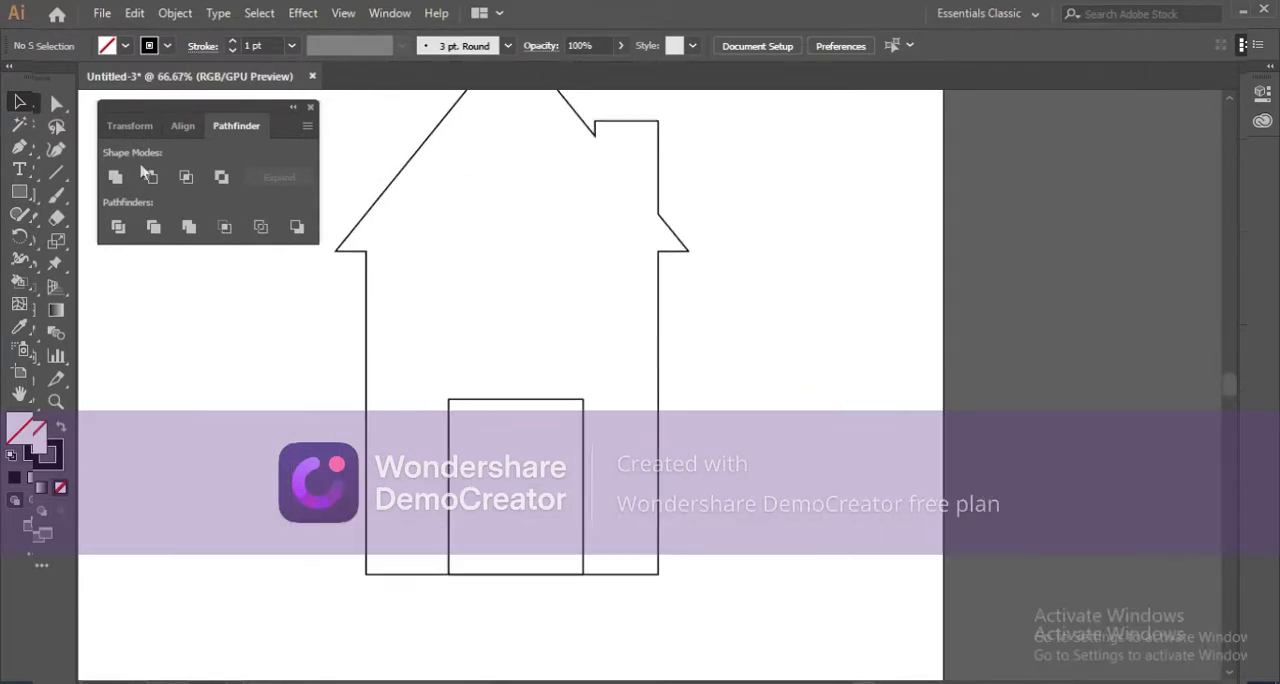
Select the house and the door together, cut the door opening out with Minus Front, and deselect the result.
mouse_move(349, 166)
mouse_down()
mouse_move(450, 445)
mouse_move(733, 565)
mouse_up()
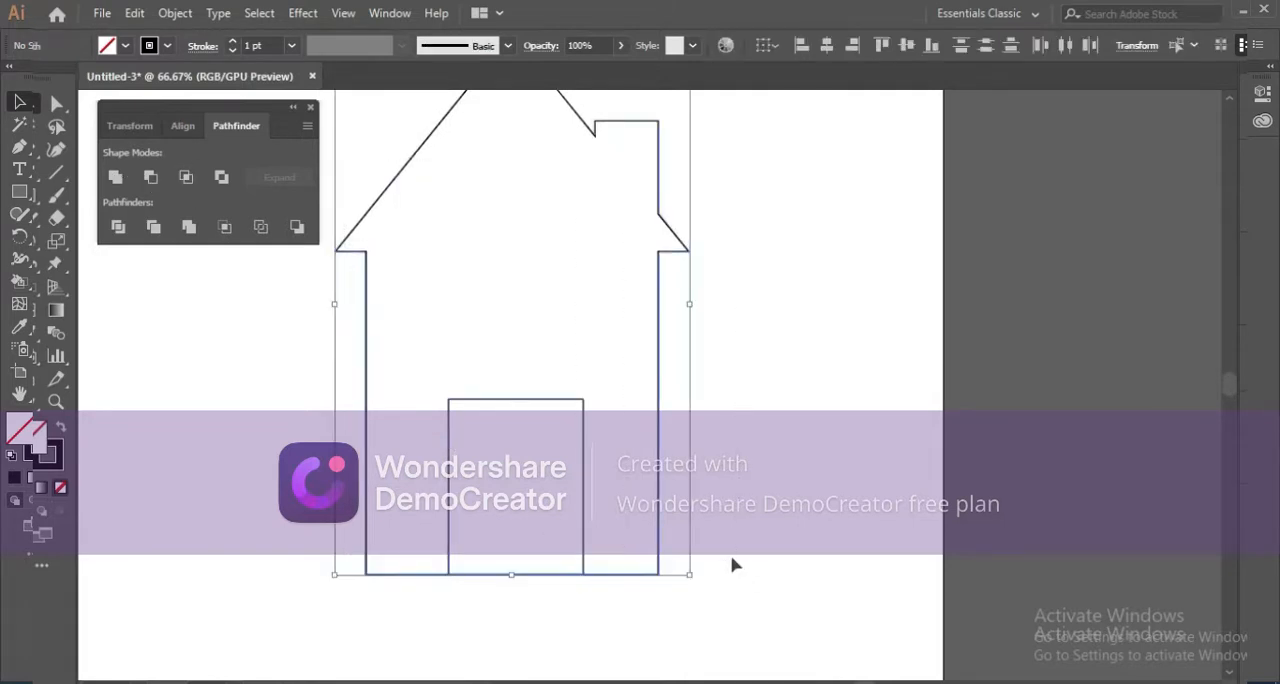
click(150, 177)
click(618, 430)
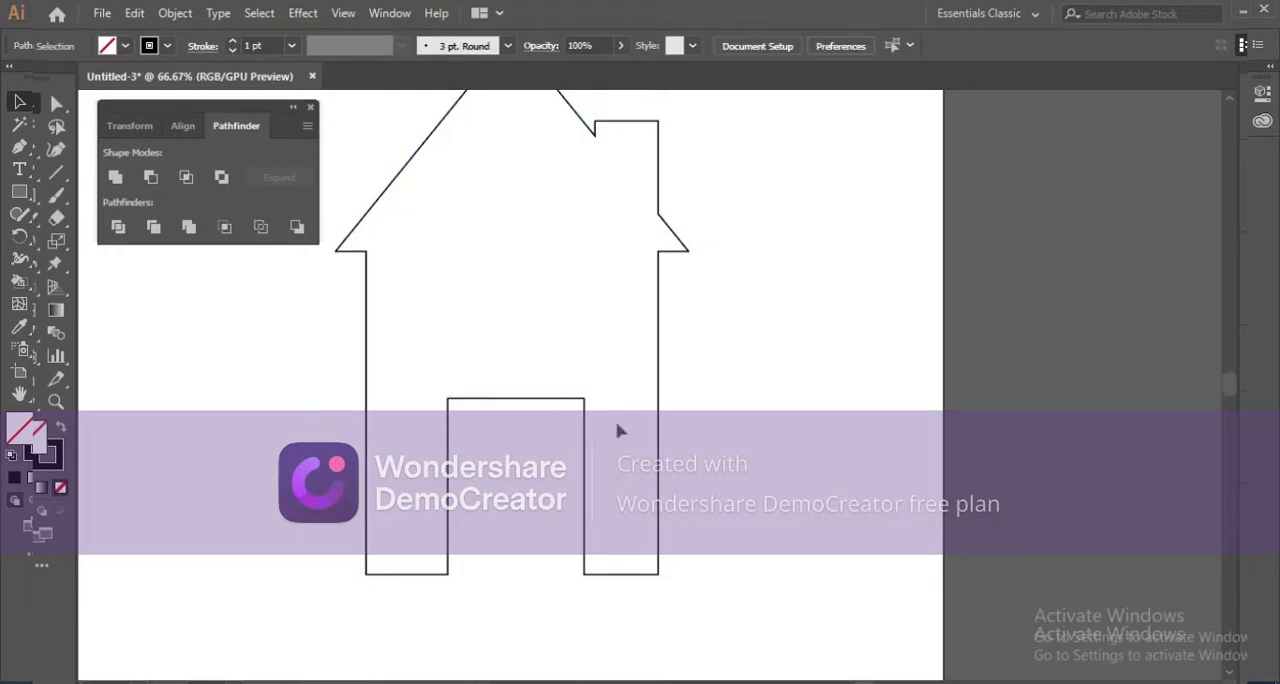
drag(549, 399, 566, 421)
scroll(566, 428, down, 1)
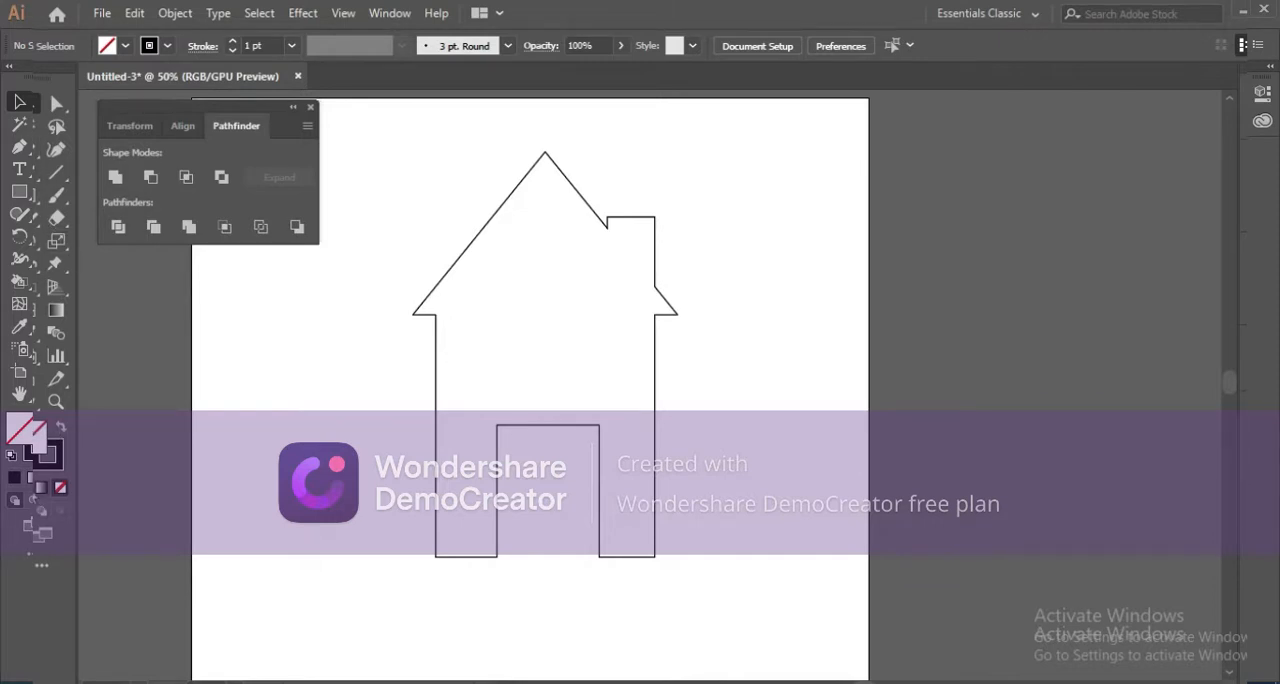
Fill the house shape with solid black and slightly reduce its height from the bottom edge, keeping its width.
click(30, 490)
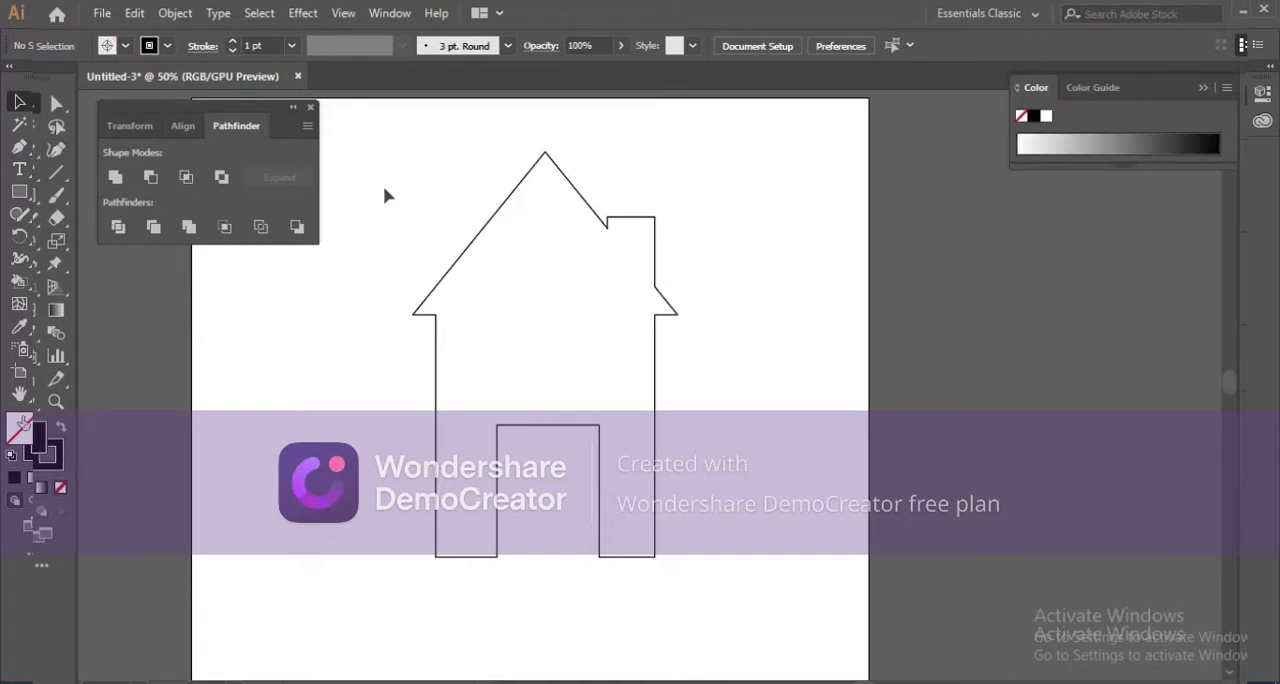
mouse_move(386, 195)
mouse_down()
mouse_move(757, 491)
mouse_move(737, 566)
mouse_up()
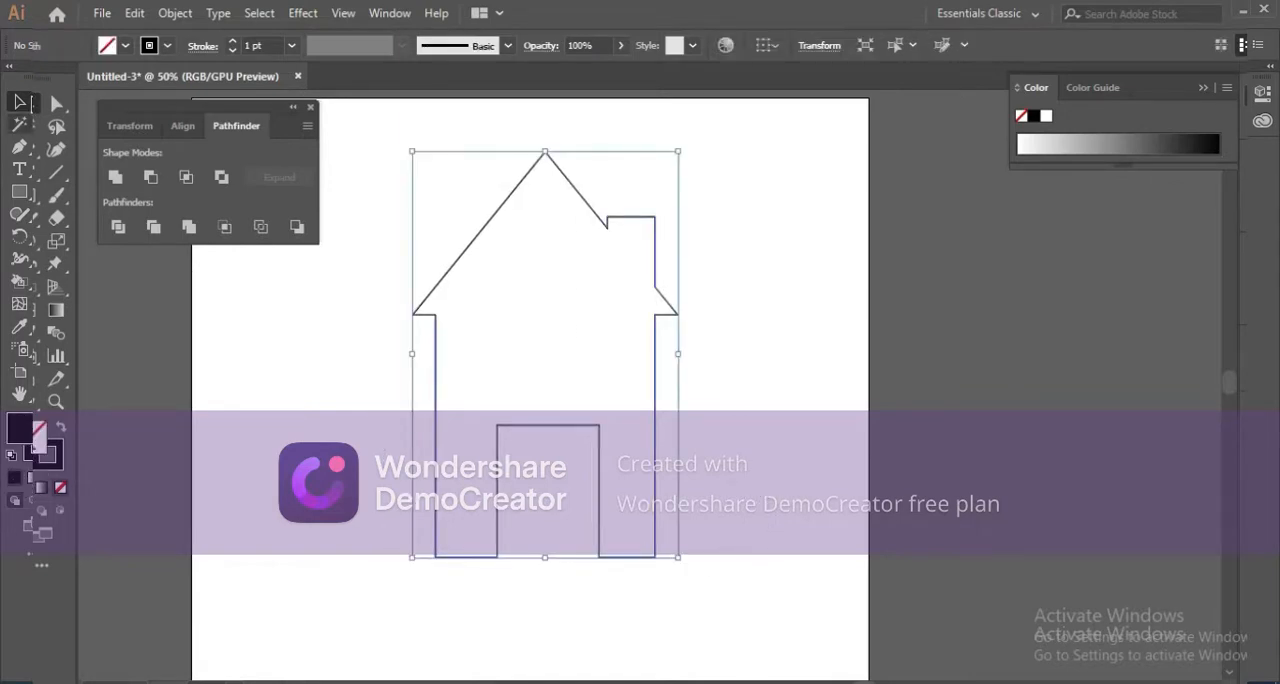
click(16, 480)
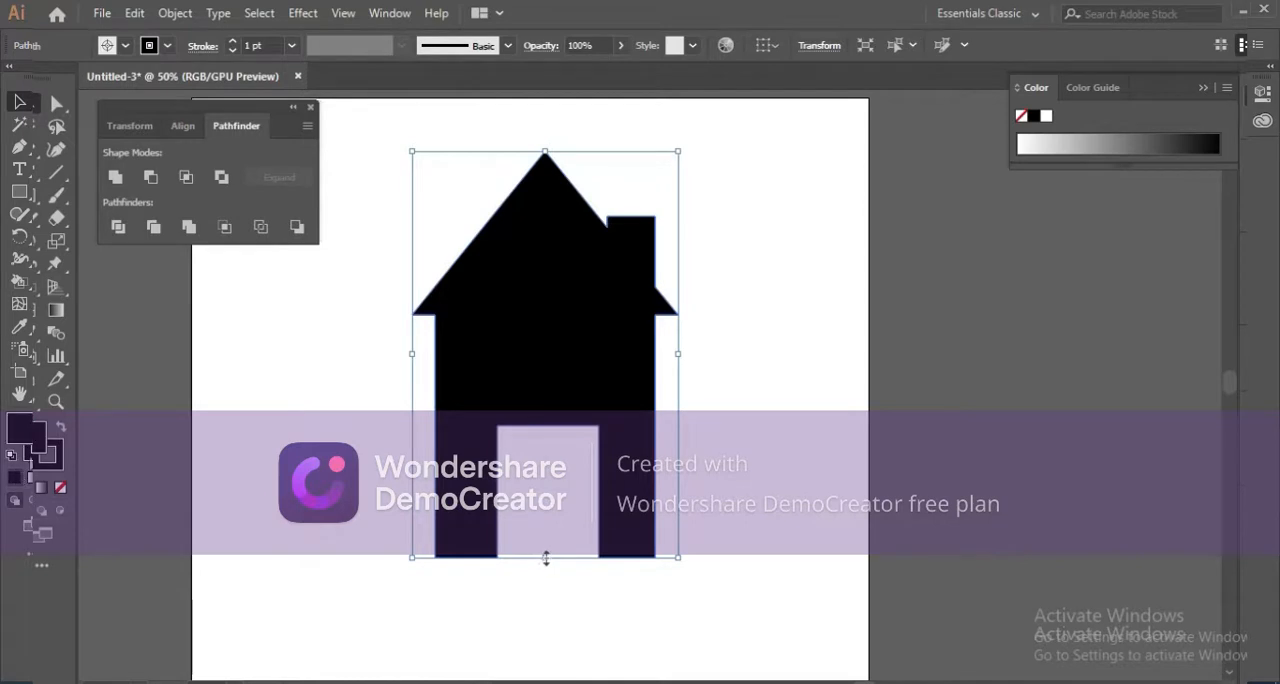
drag(545, 558, 544, 534)
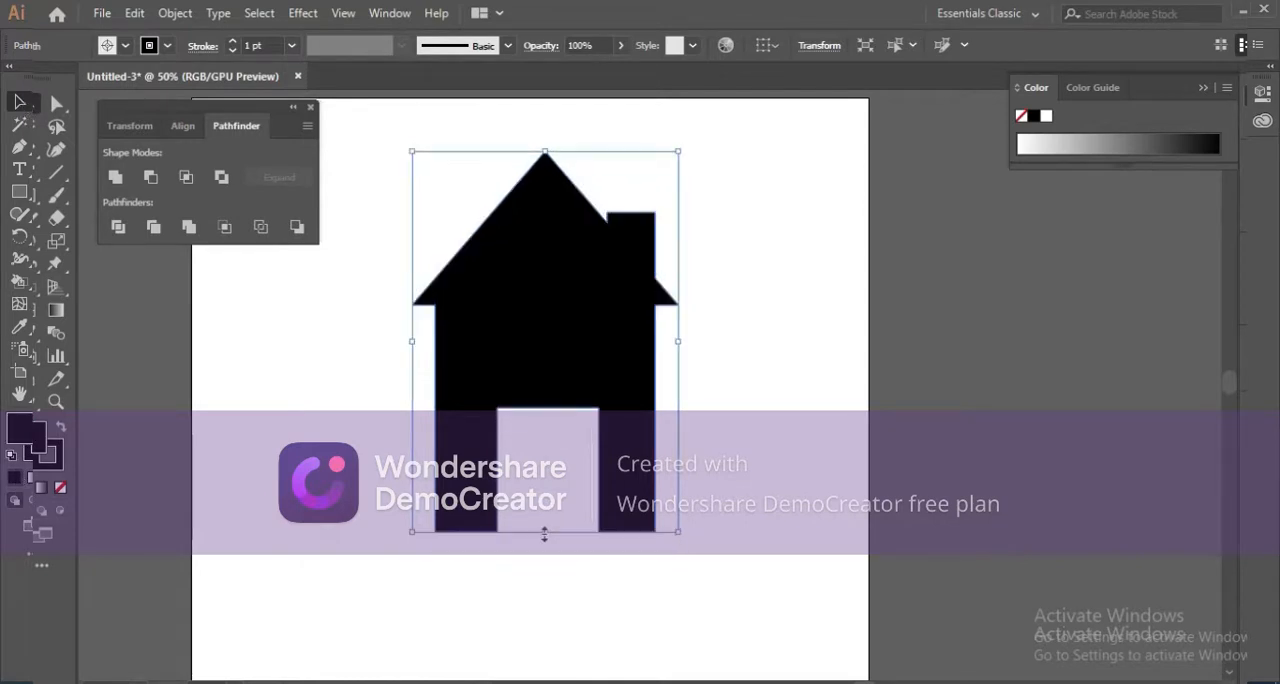
click(729, 320)
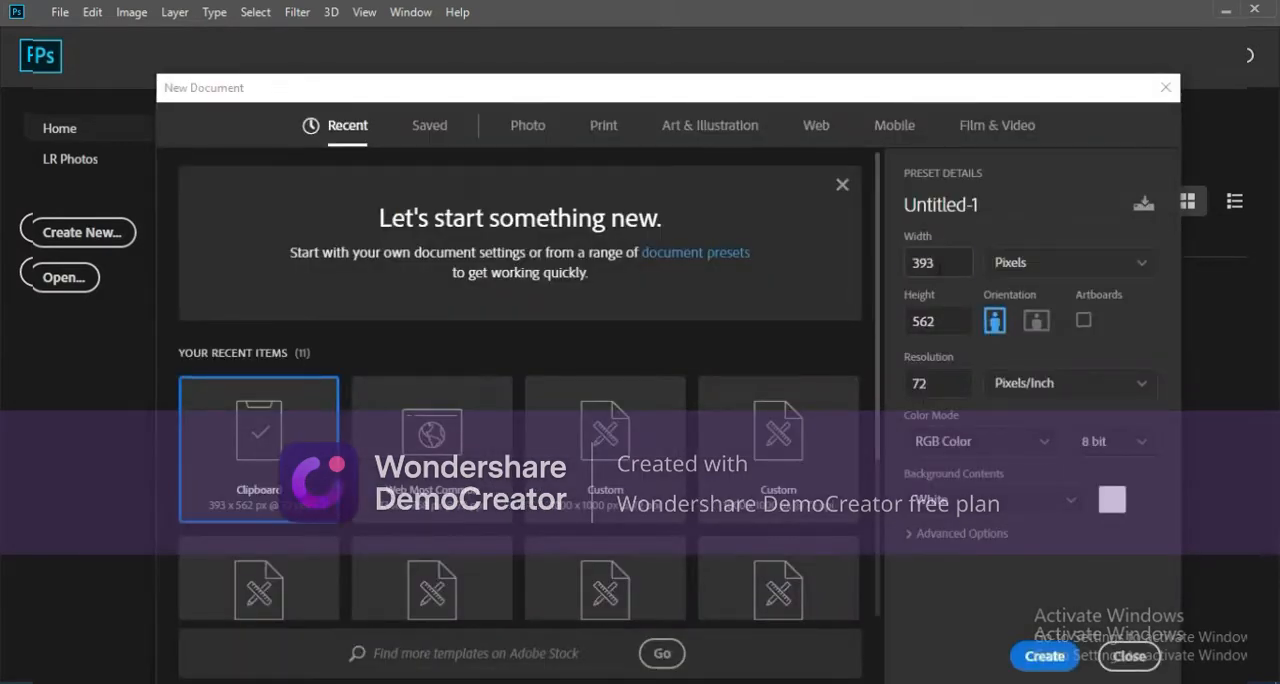
Create a new web document 1000 pixels wide and 1000 pixels high.
click(820, 128)
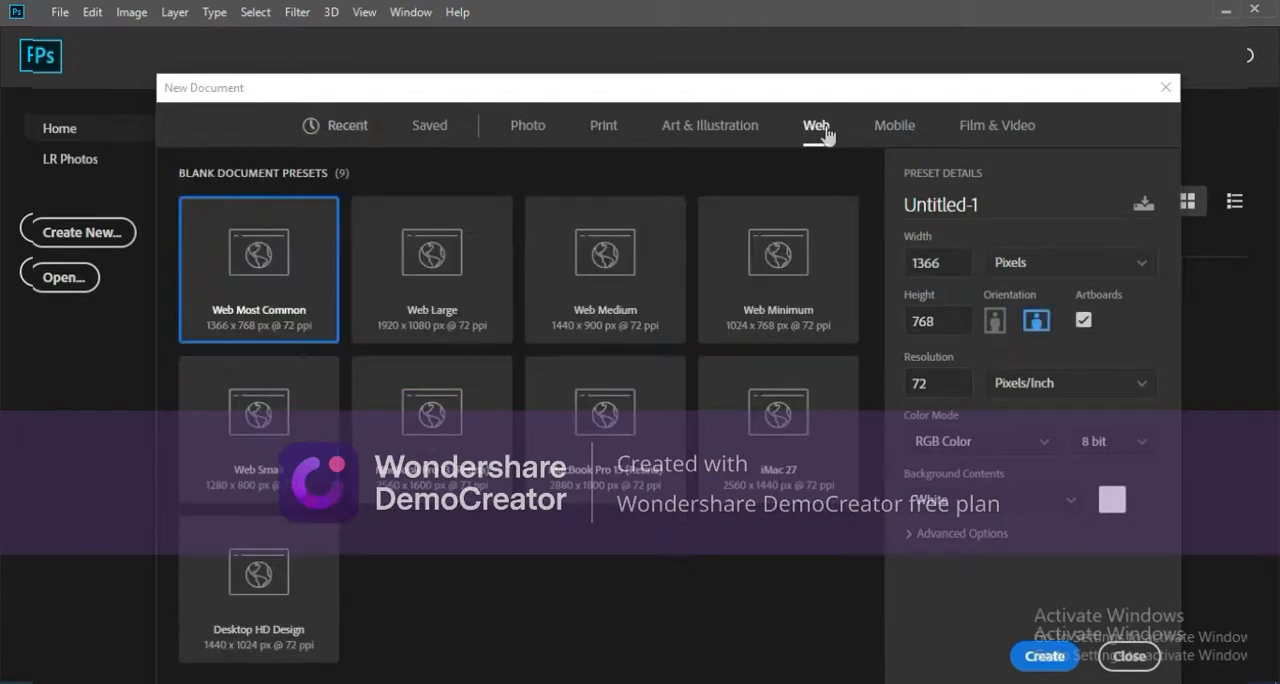
click(946, 262)
double_click(946, 262)
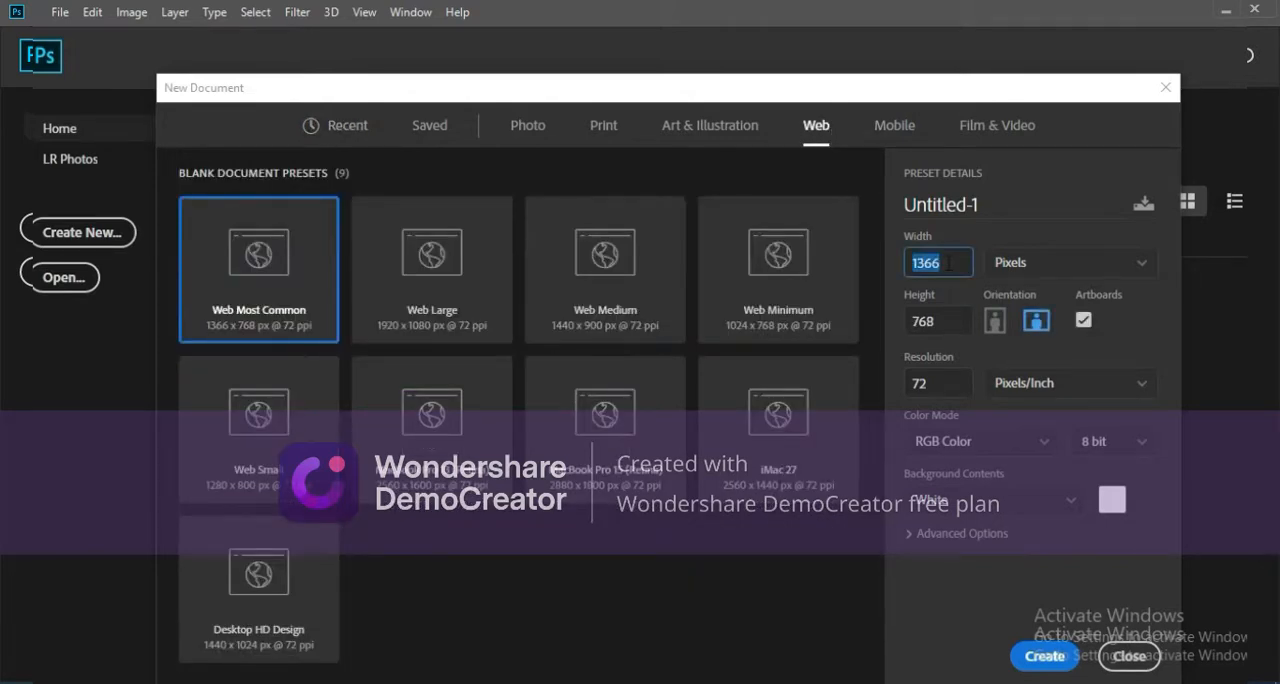
key(BackSpace)
text(1000)
double_click(945, 318)
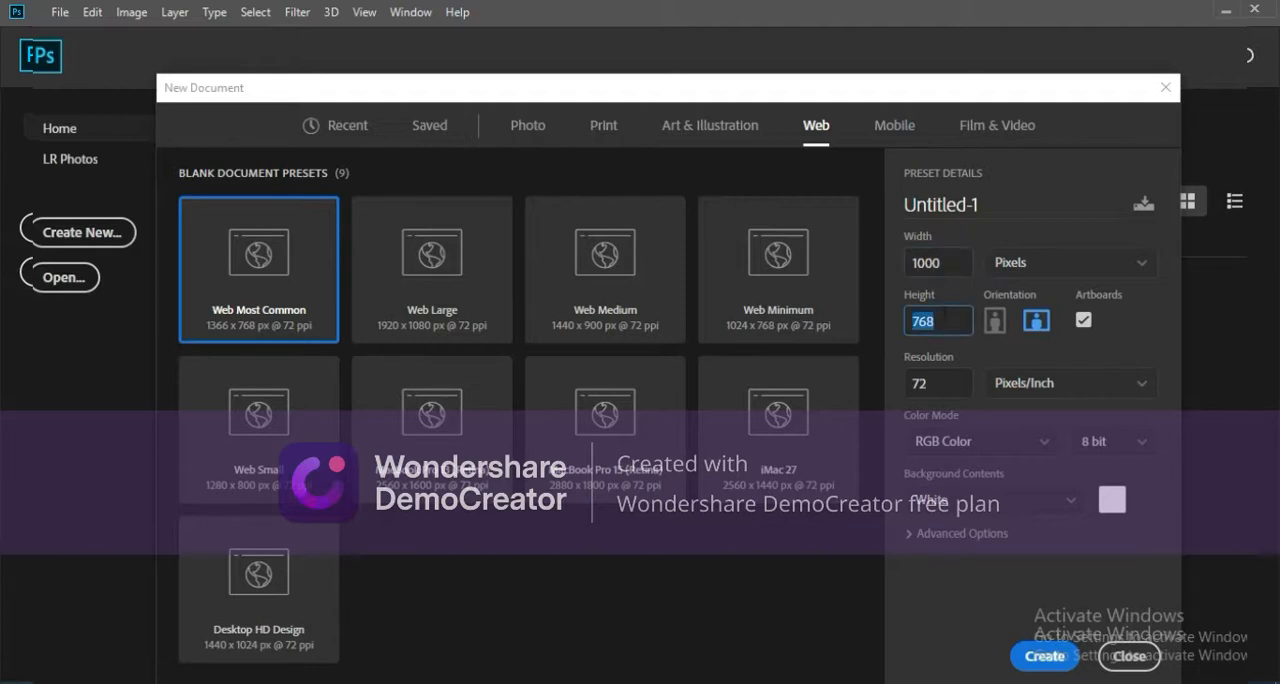
text(1000)
click(1045, 656)
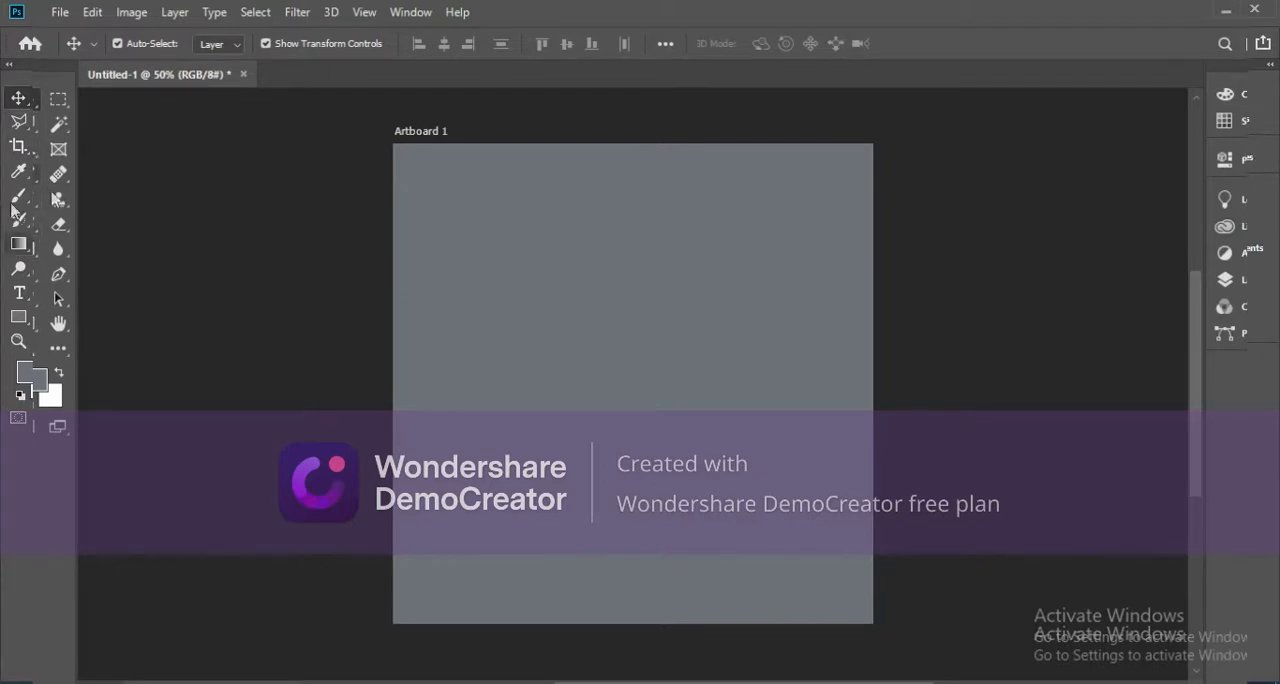
Draw a circle about 570 px in diameter with the Ellipse tool and move it to the middle of the artboard.
click(27, 321)
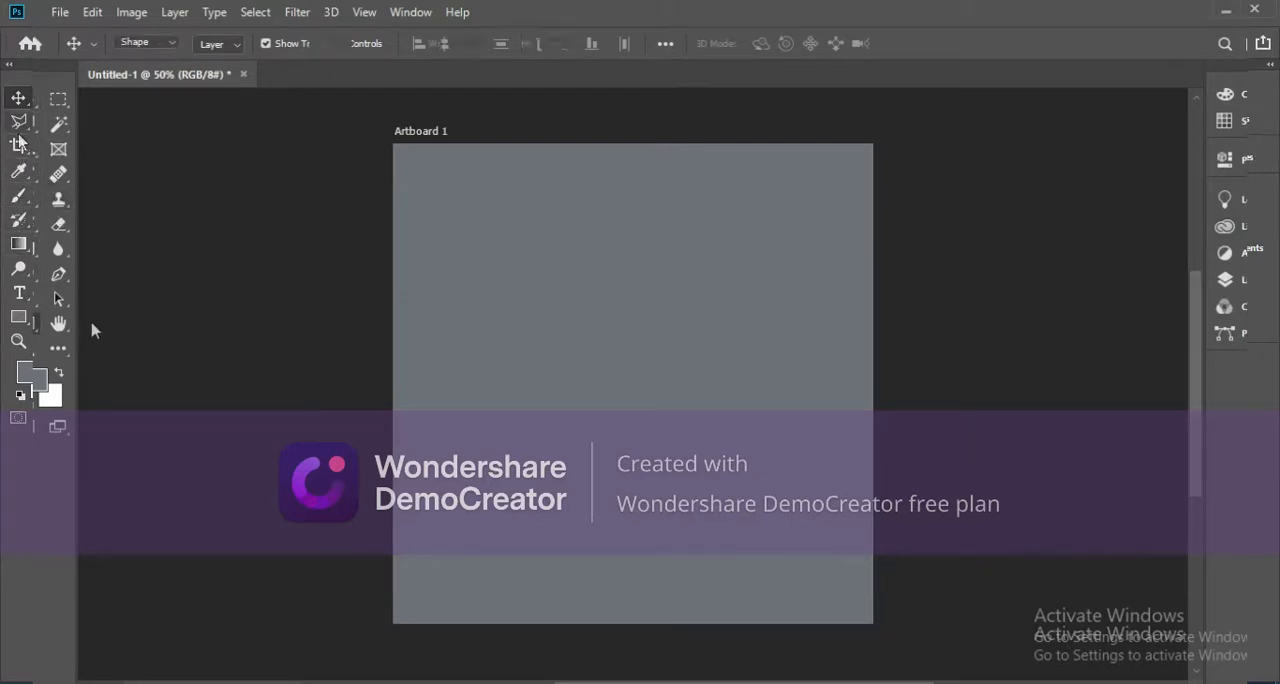
right_click(27, 322)
click(83, 362)
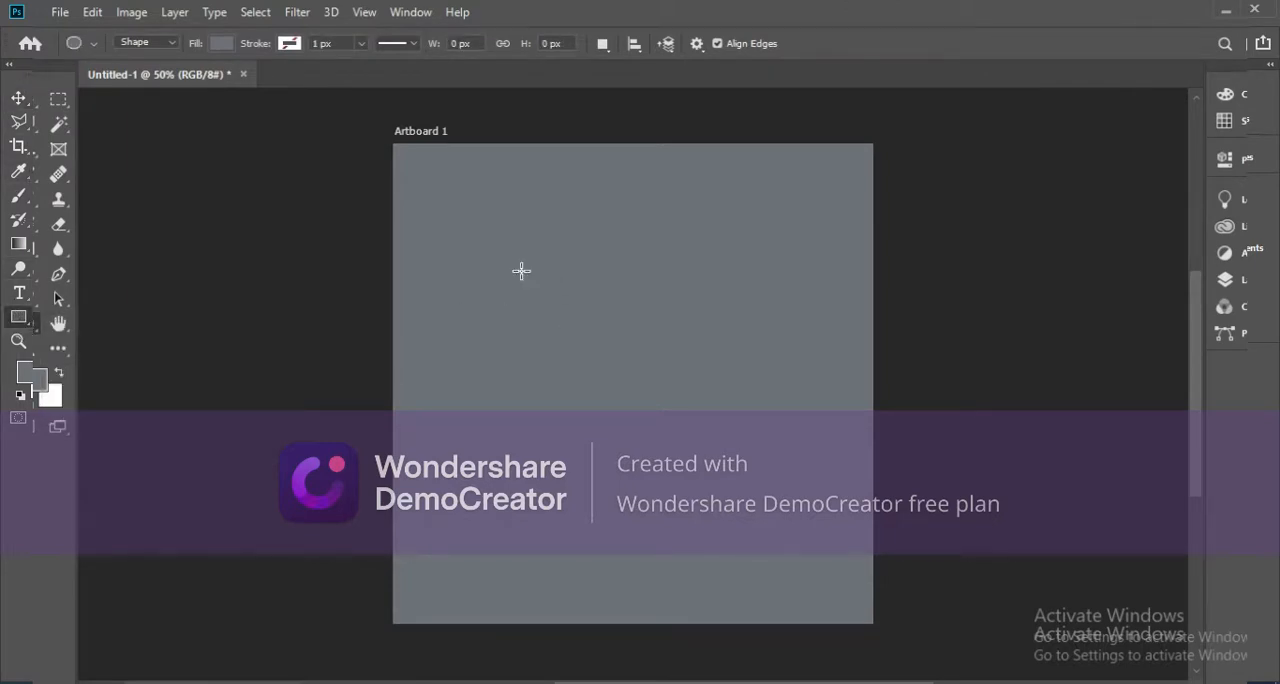
drag(508, 252, 777, 609)
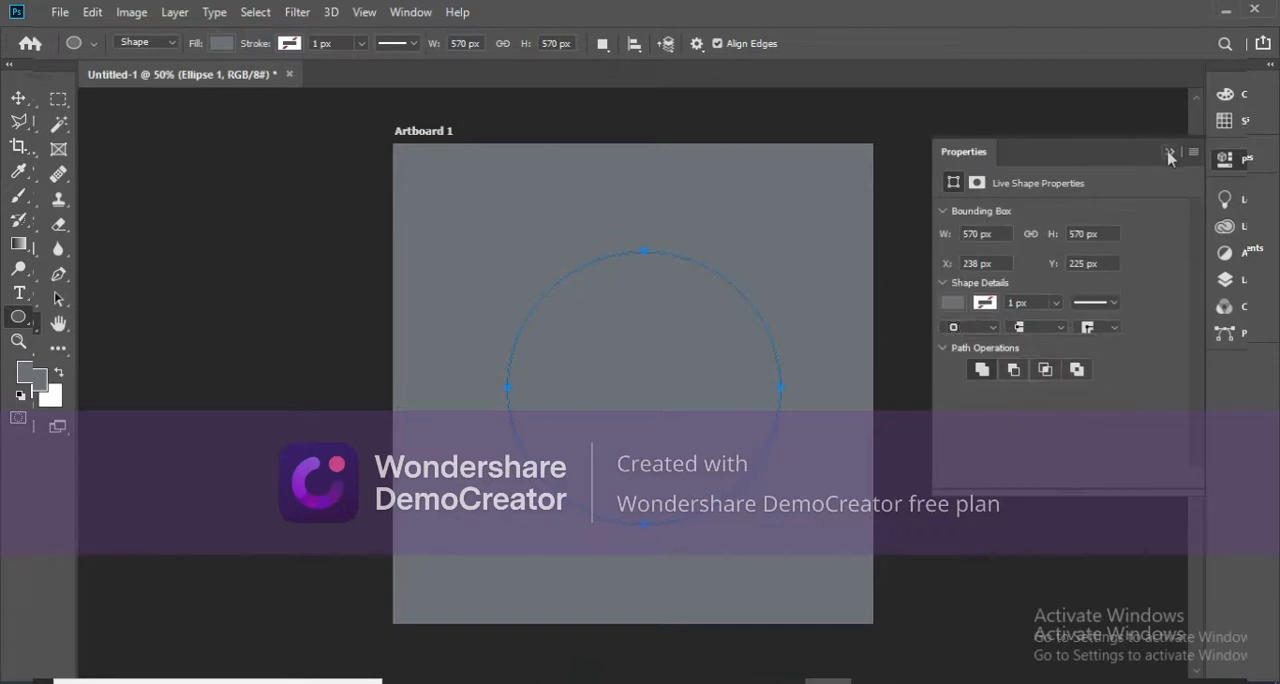
key(v)
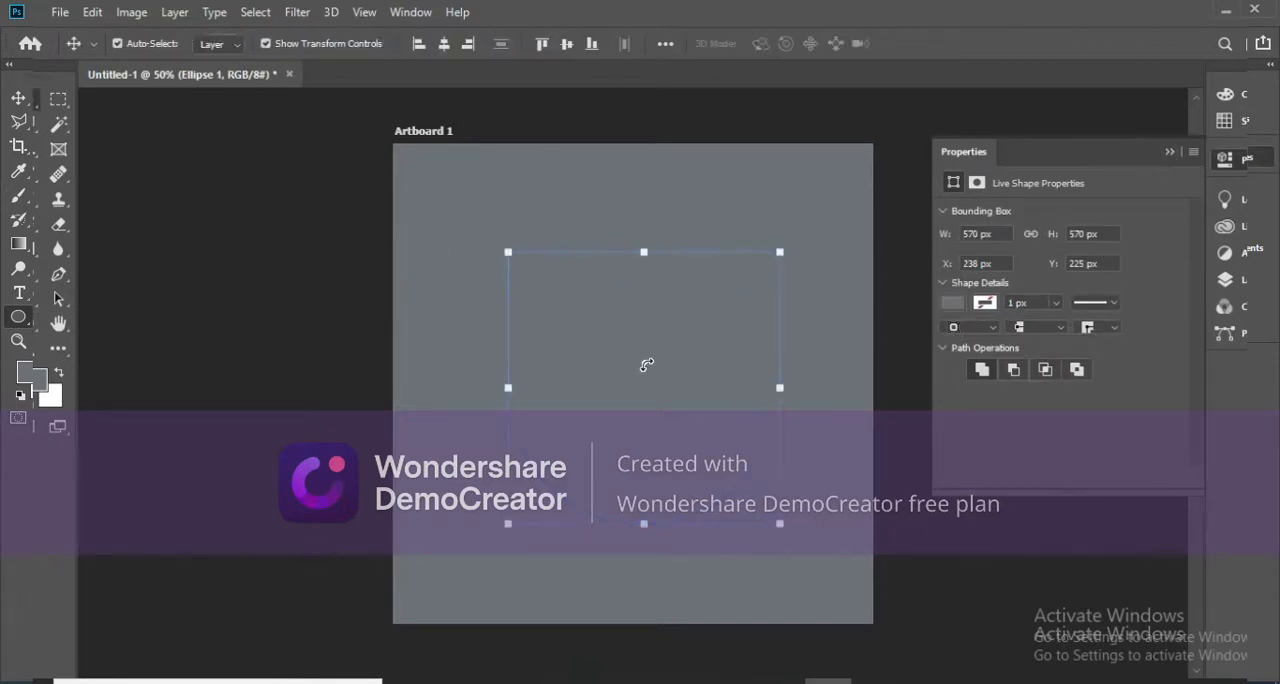
drag(640, 362, 628, 350)
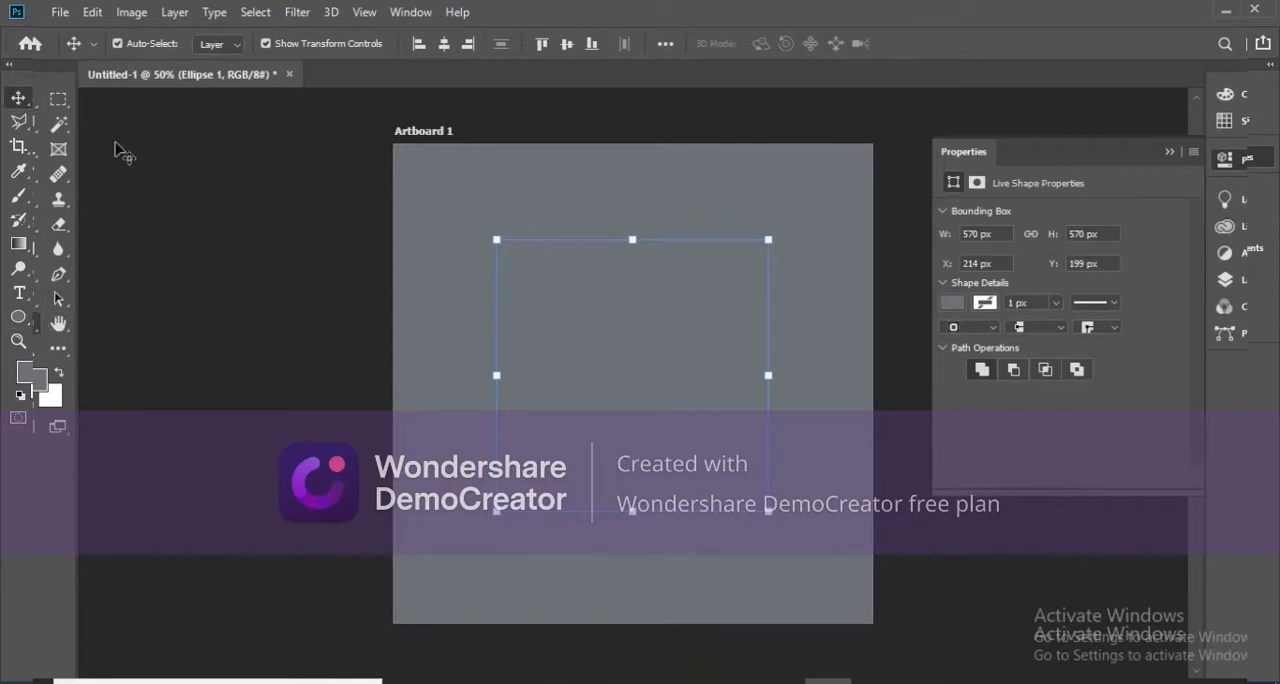
Fill the circle with the pink from the recently used colors.
key(u)
click(155, 46)
click(221, 48)
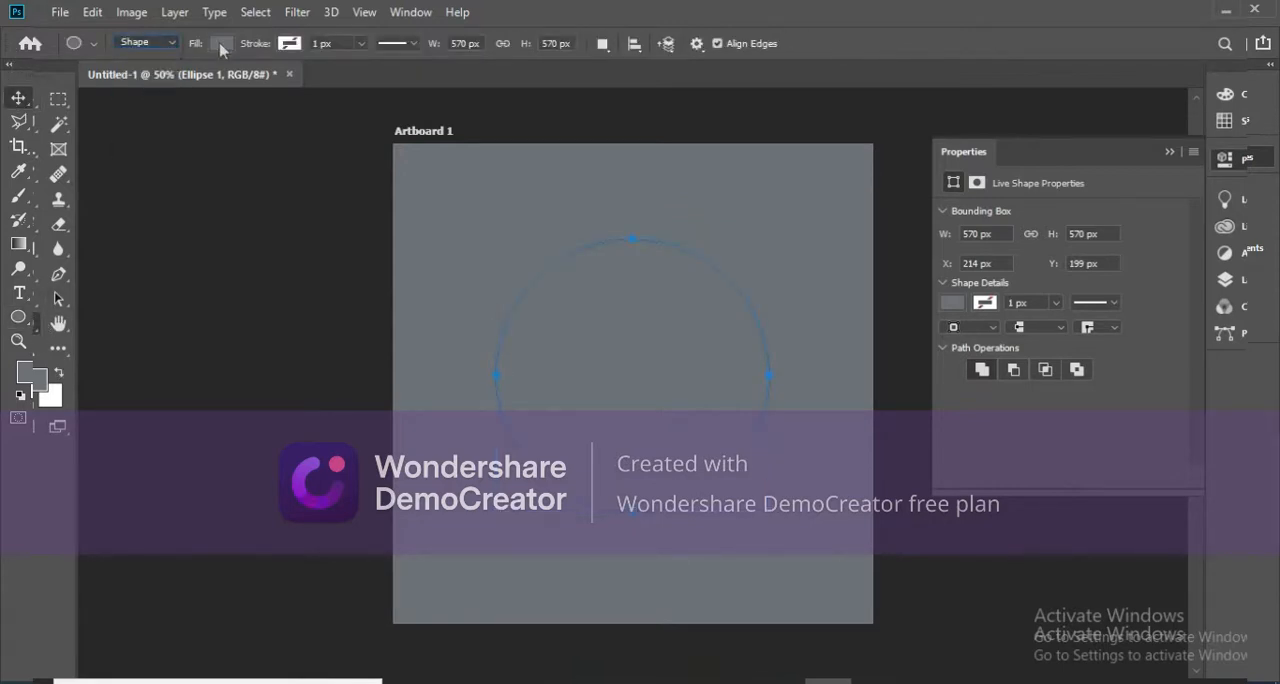
click(290, 44)
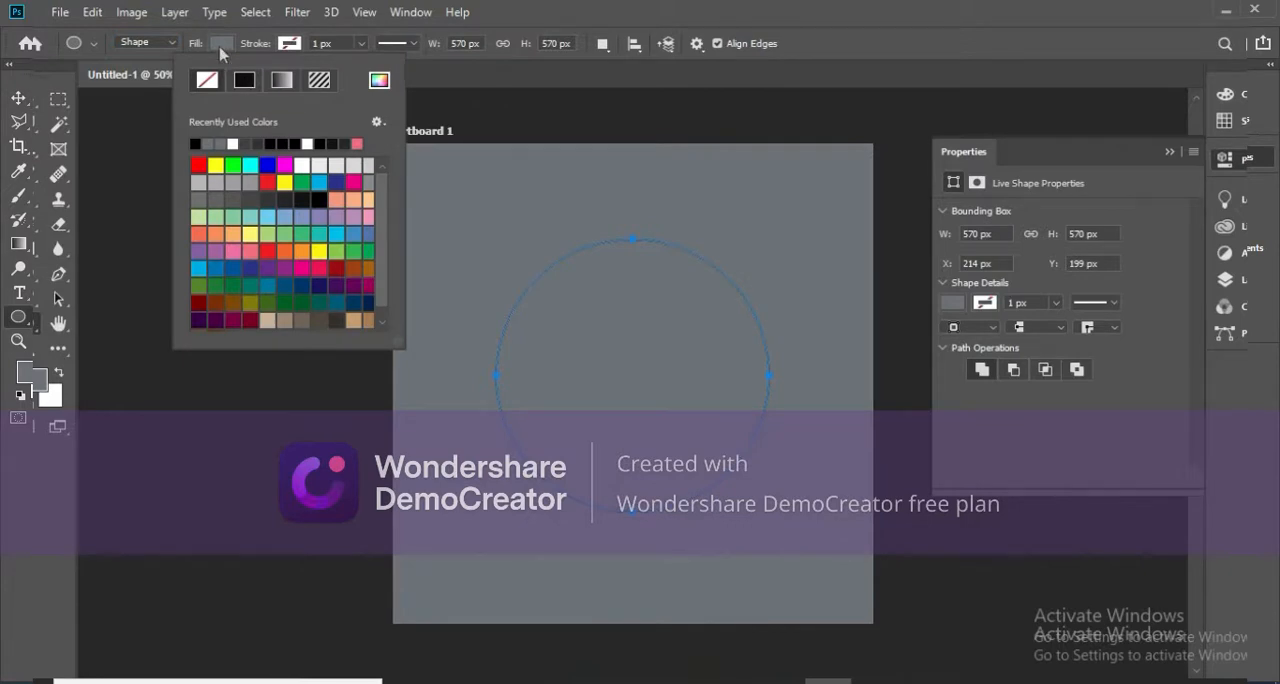
click(221, 45)
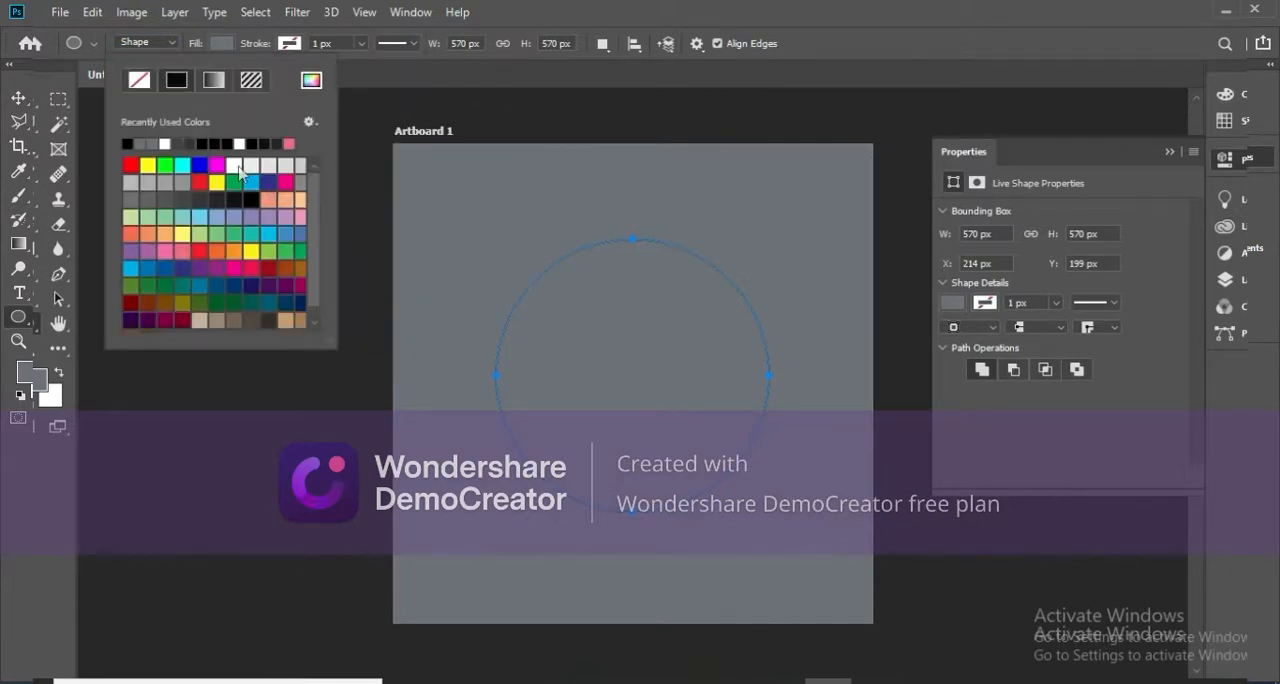
click(289, 145)
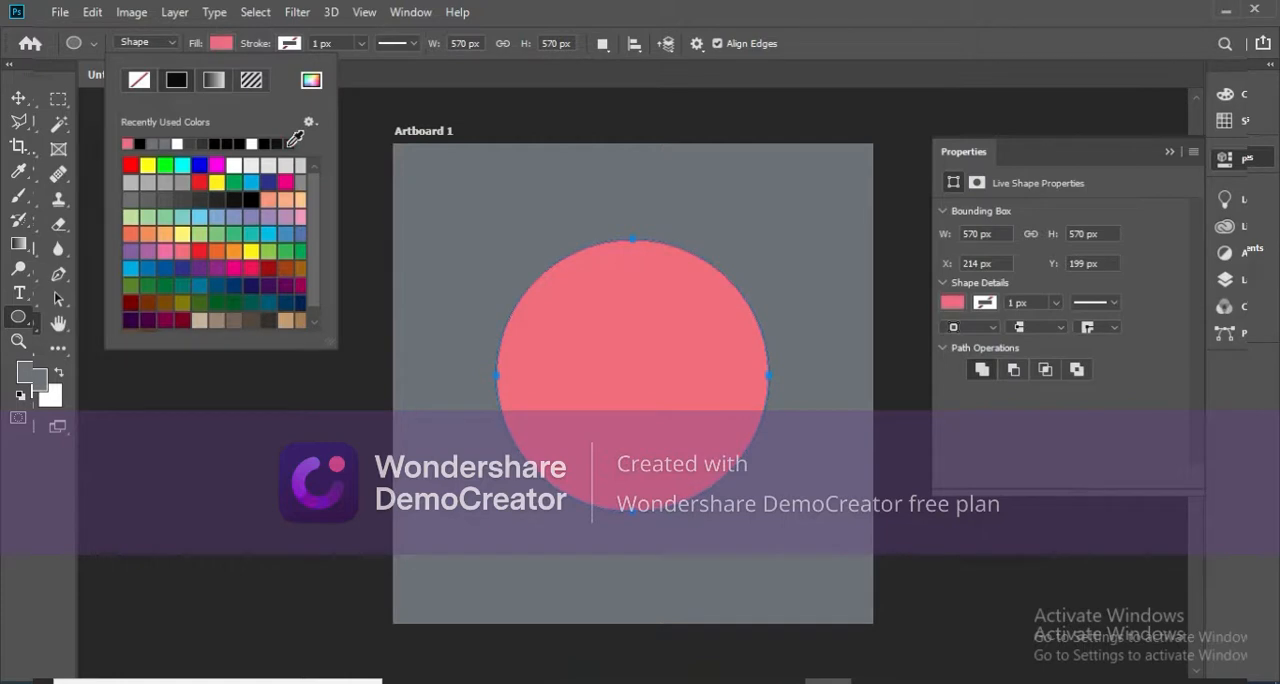
Darken the circle's pink fill to dd5b6f and deselect the circle.
click(945, 304)
click(952, 310)
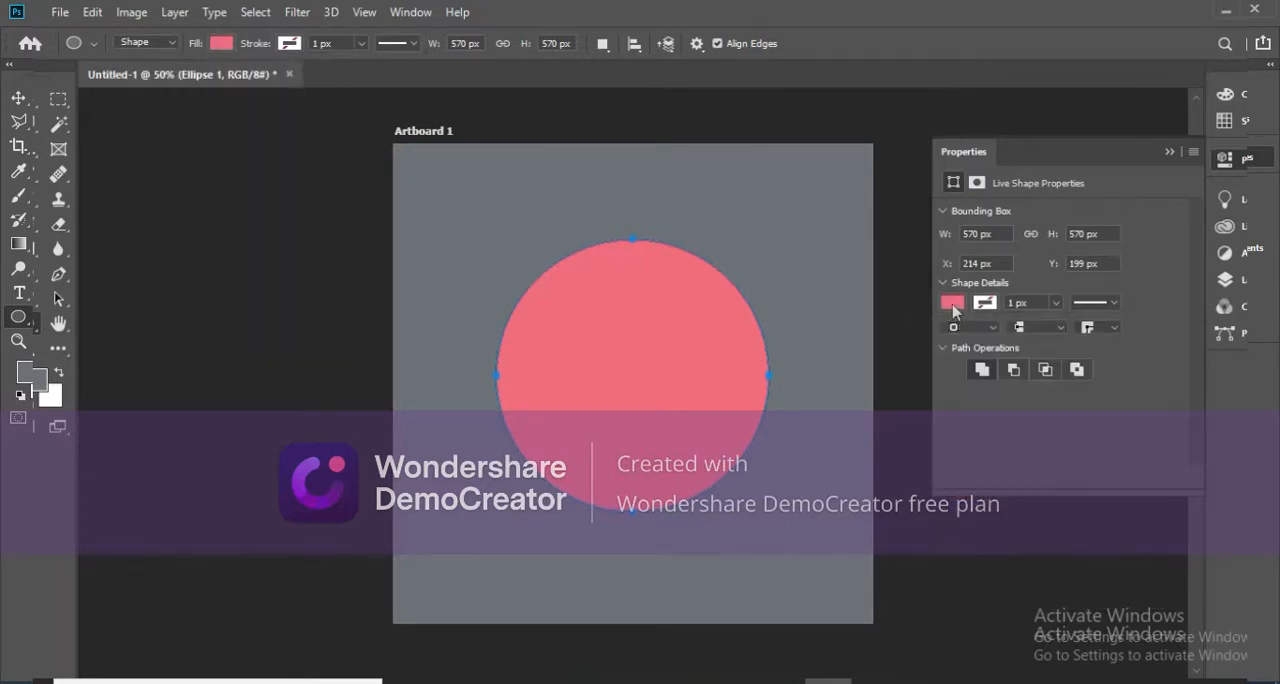
click(953, 304)
click(1139, 340)
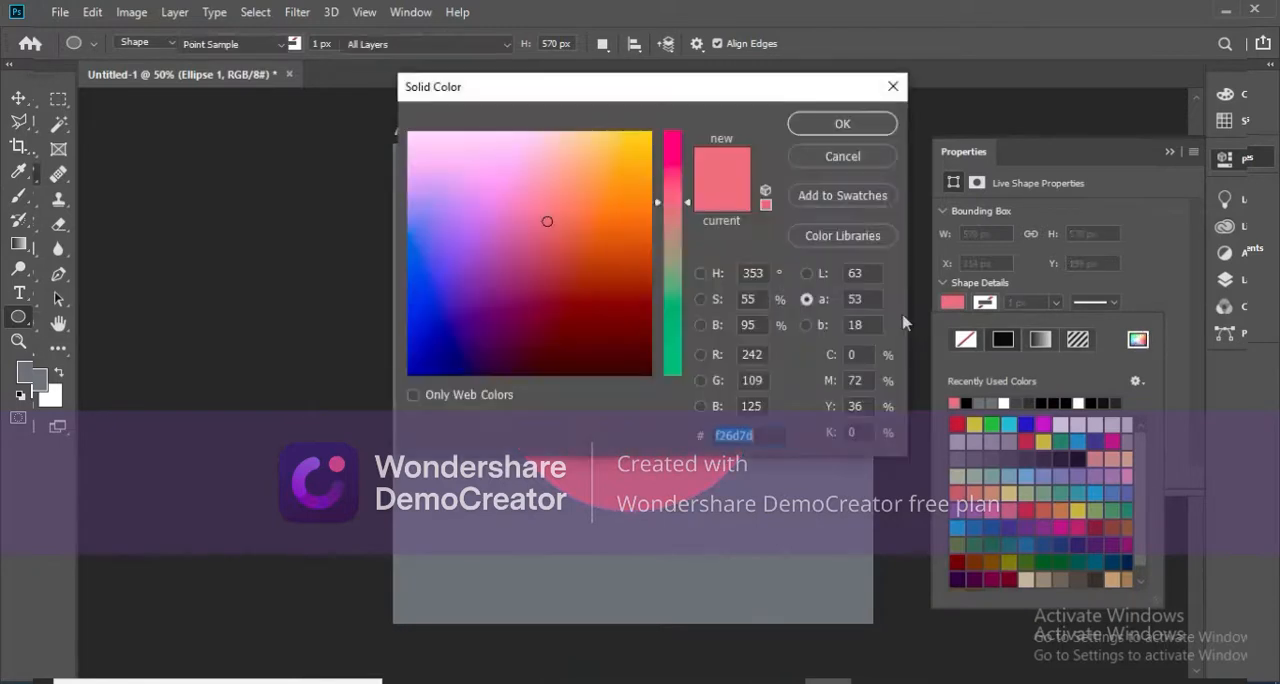
click(546, 238)
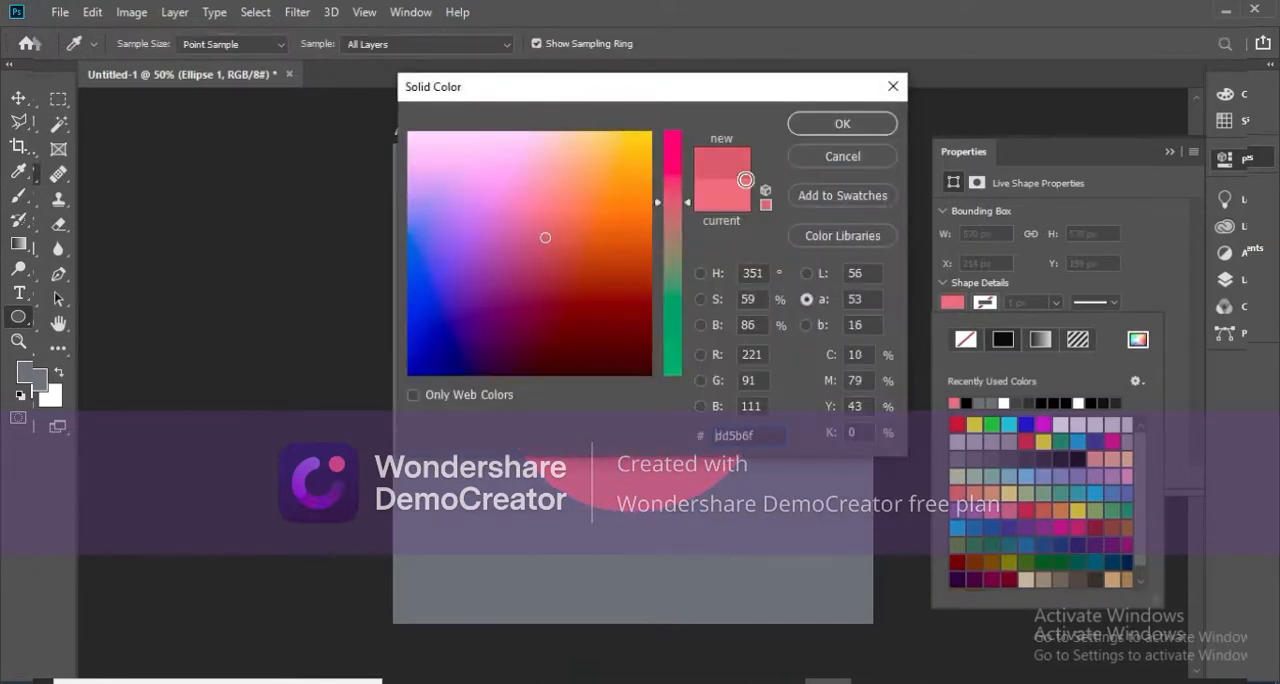
click(830, 128)
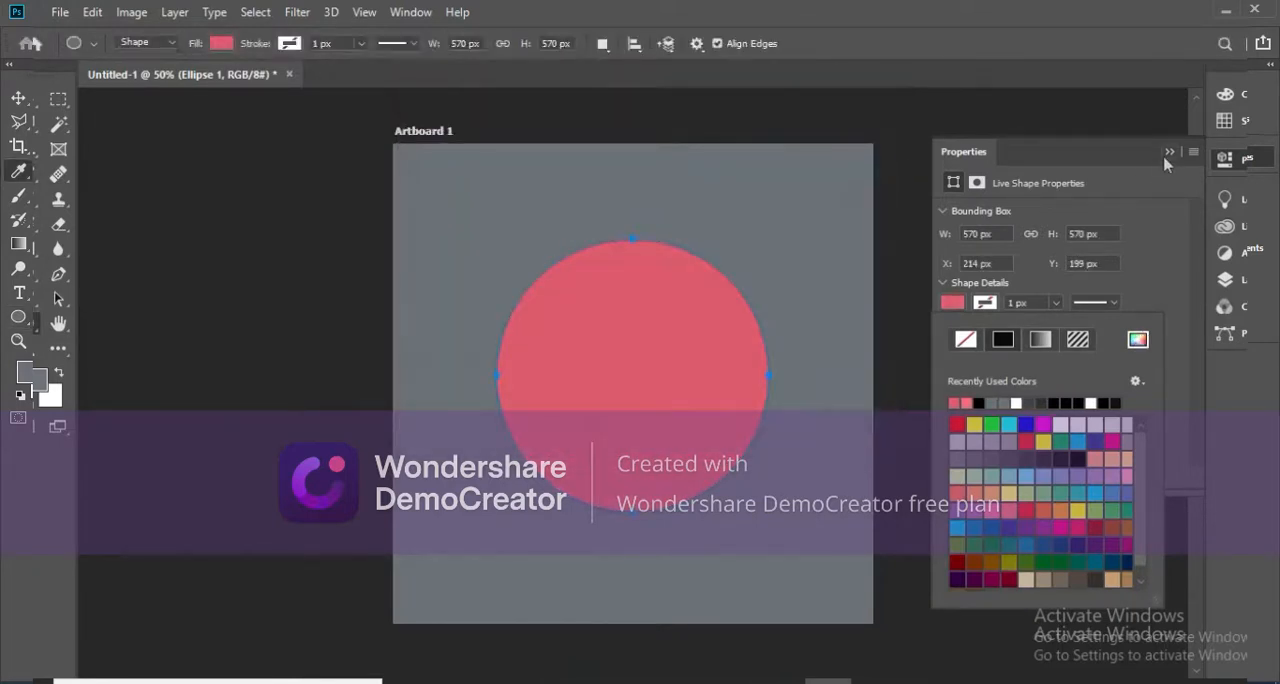
click(1167, 153)
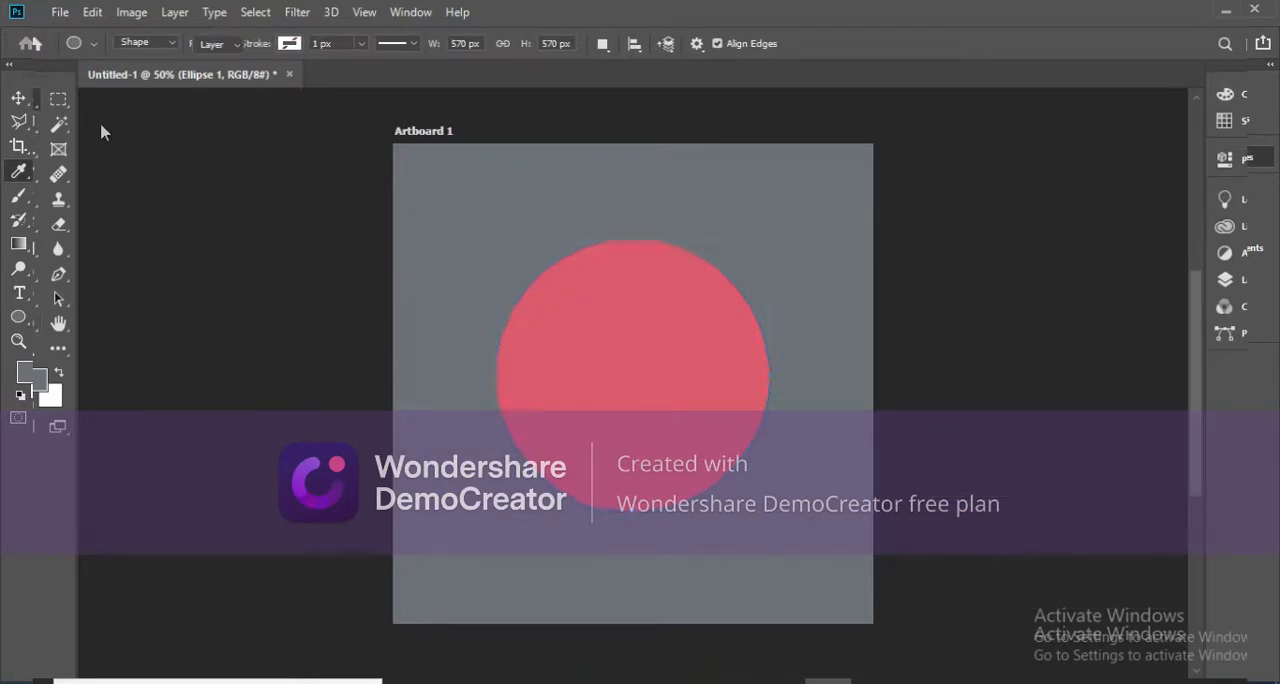
click(19, 98)
click(913, 326)
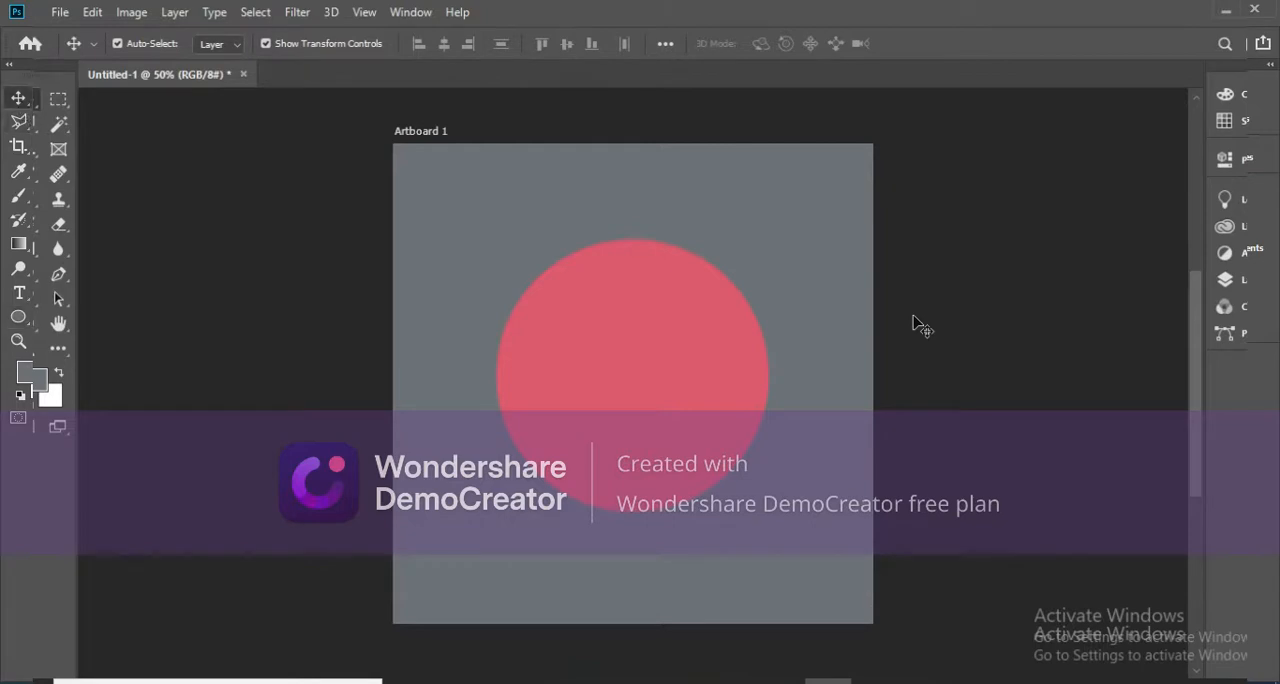
key(ctrl+v)
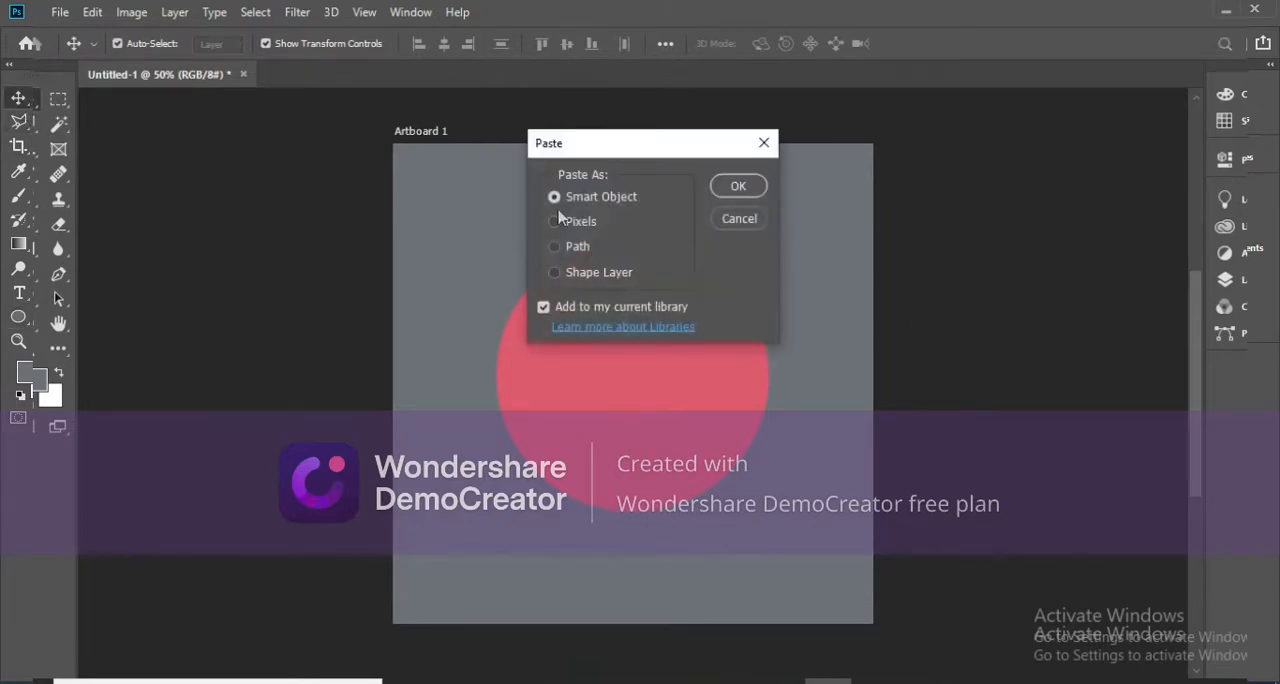
click(738, 189)
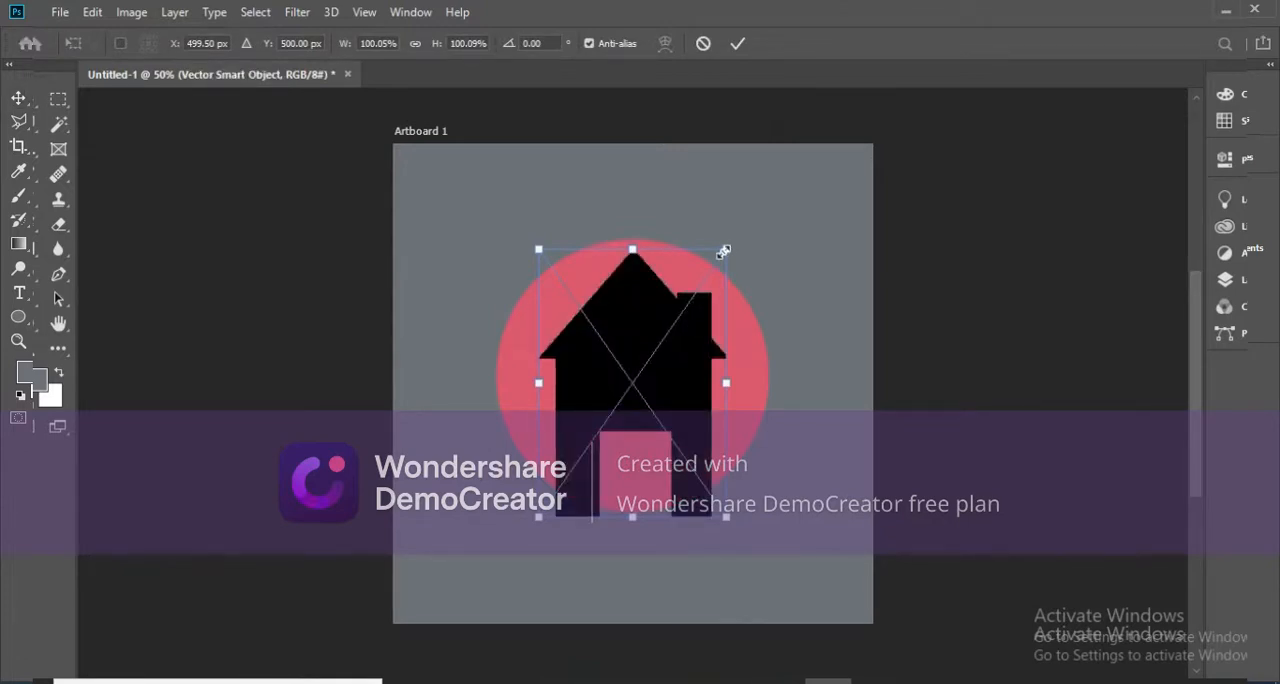
key(Escape)
Switch to Illustrator and change the house's fill color to white, FFFFFF.
click(876, 677)
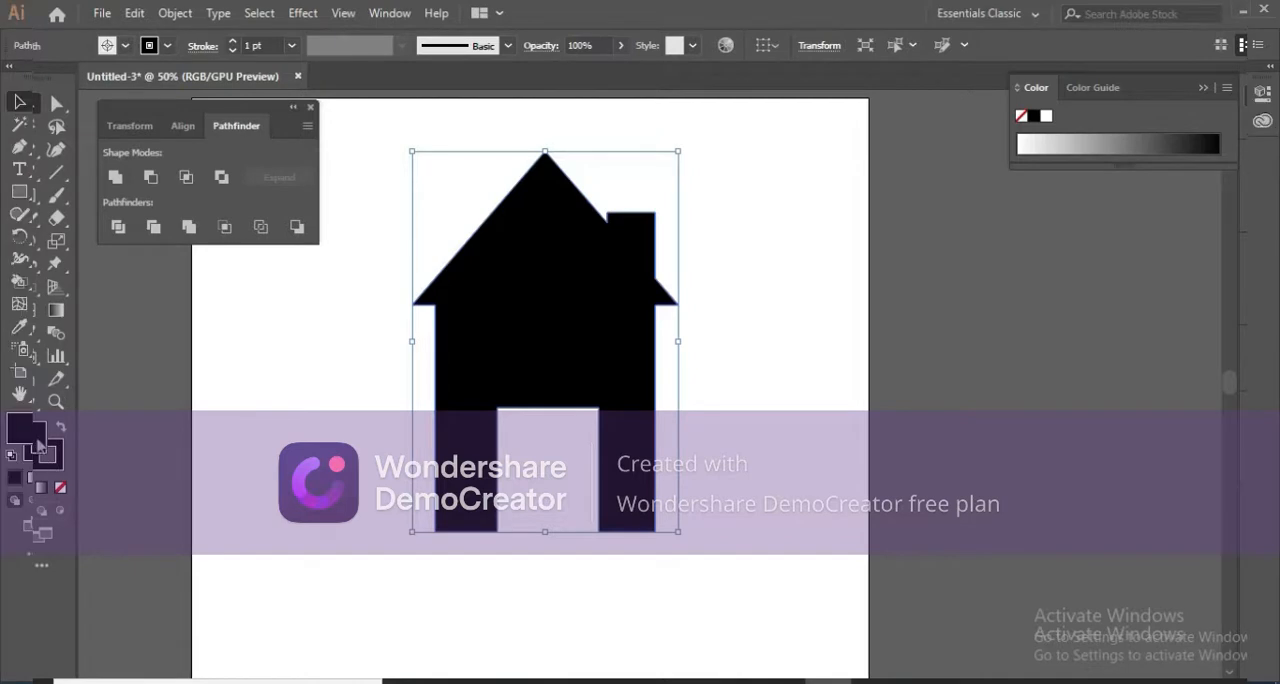
double_click(30, 434)
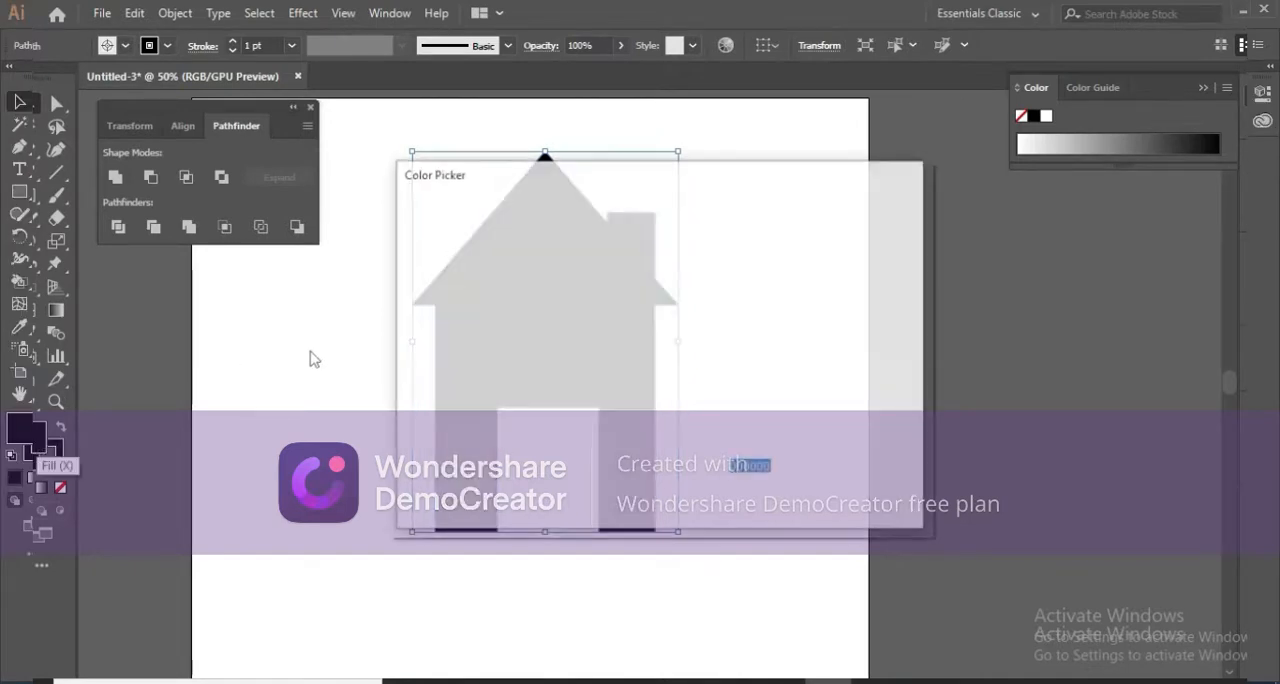
drag(470, 267, 385, 218)
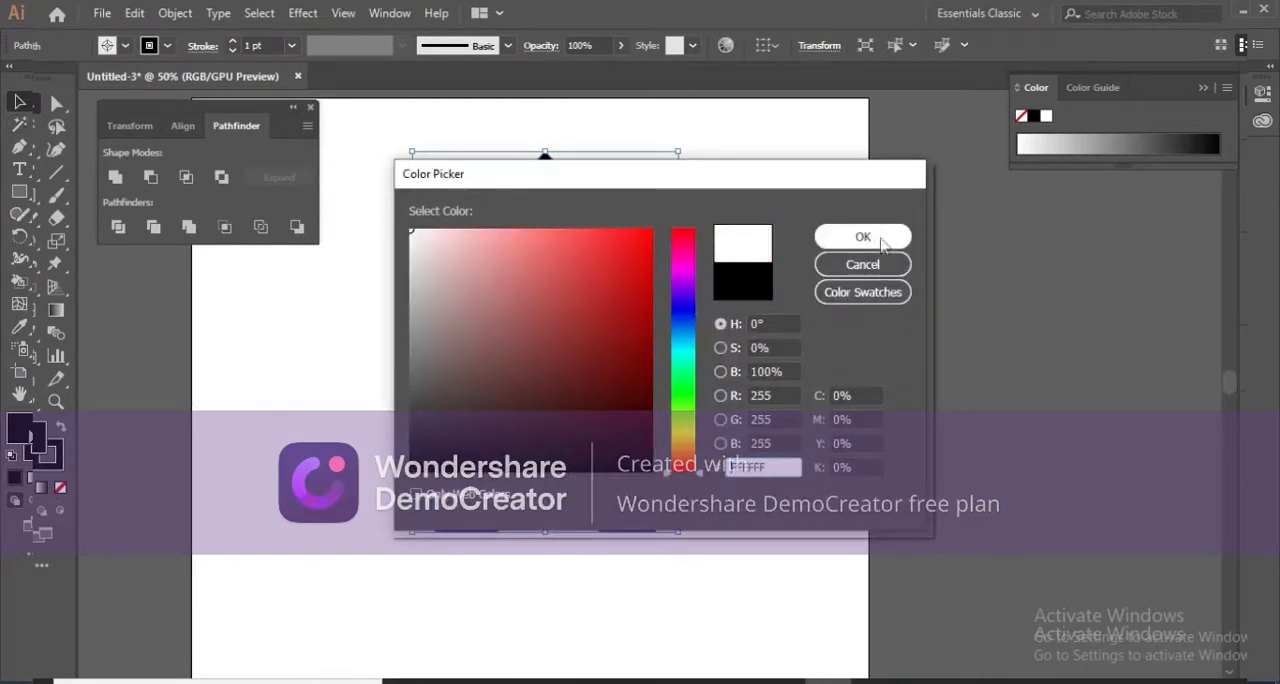
click(860, 240)
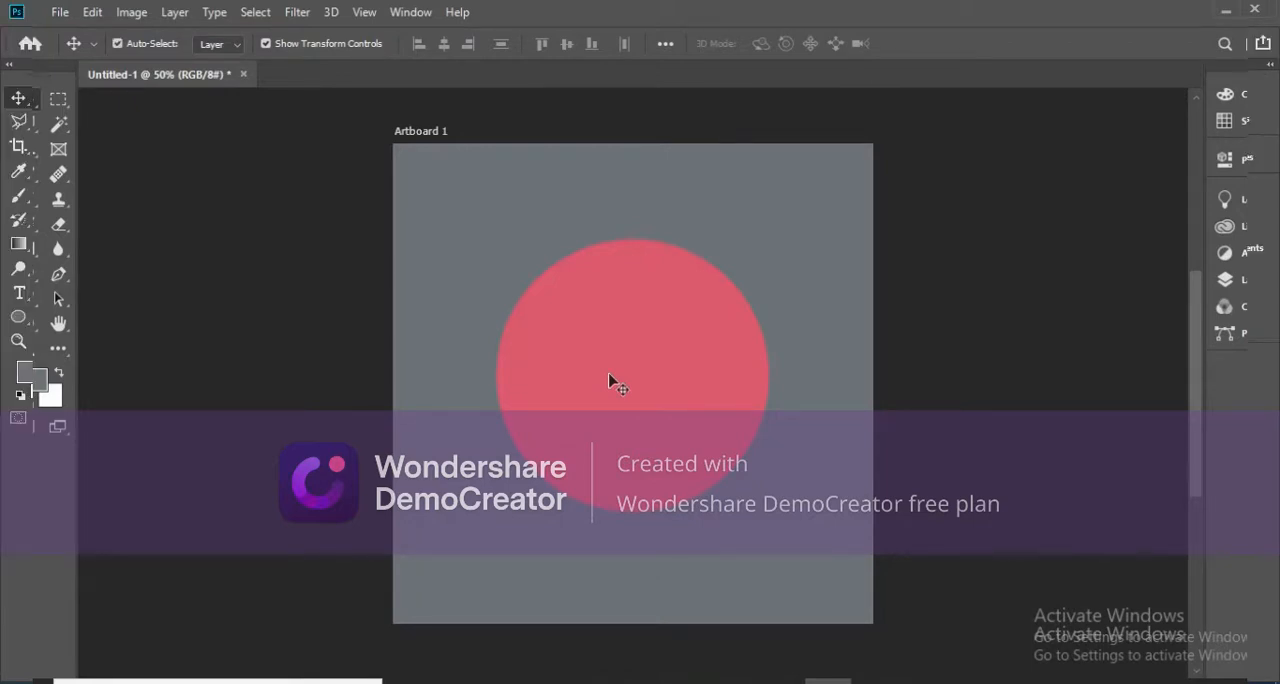
Paste the white house into the Photoshop document as a smart object and scale it down proportionally to fit inside the circle.
key(ctrl+v)
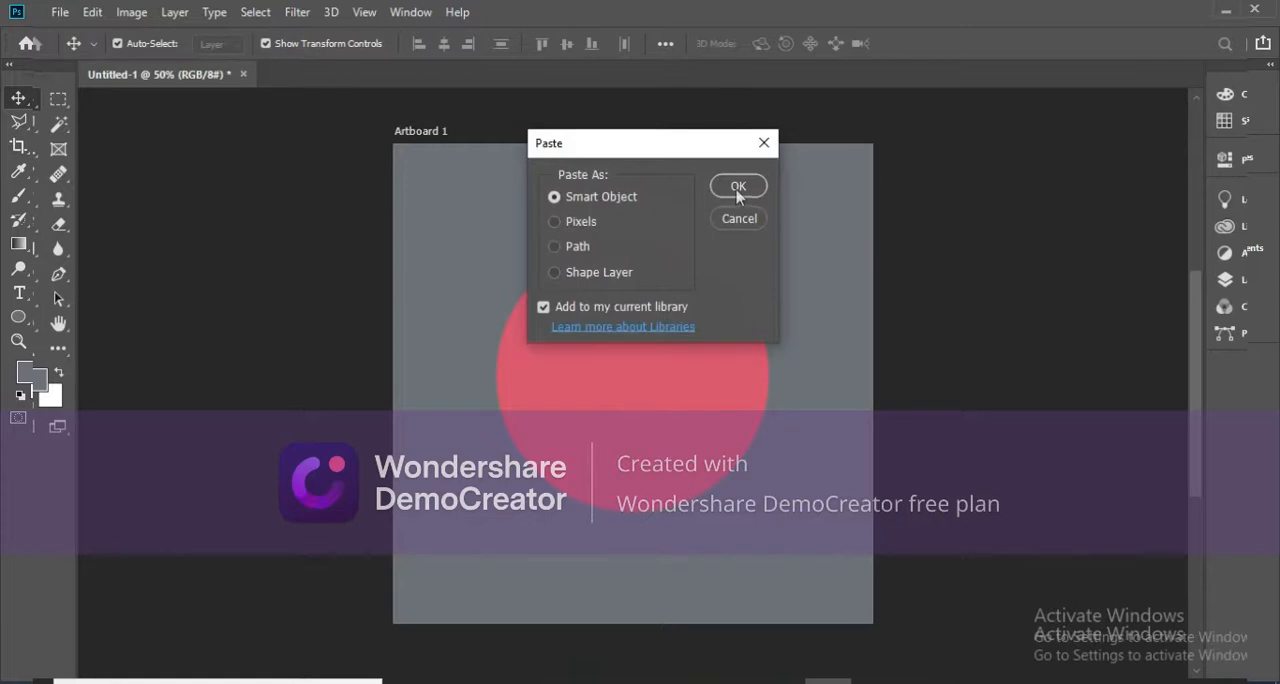
click(737, 187)
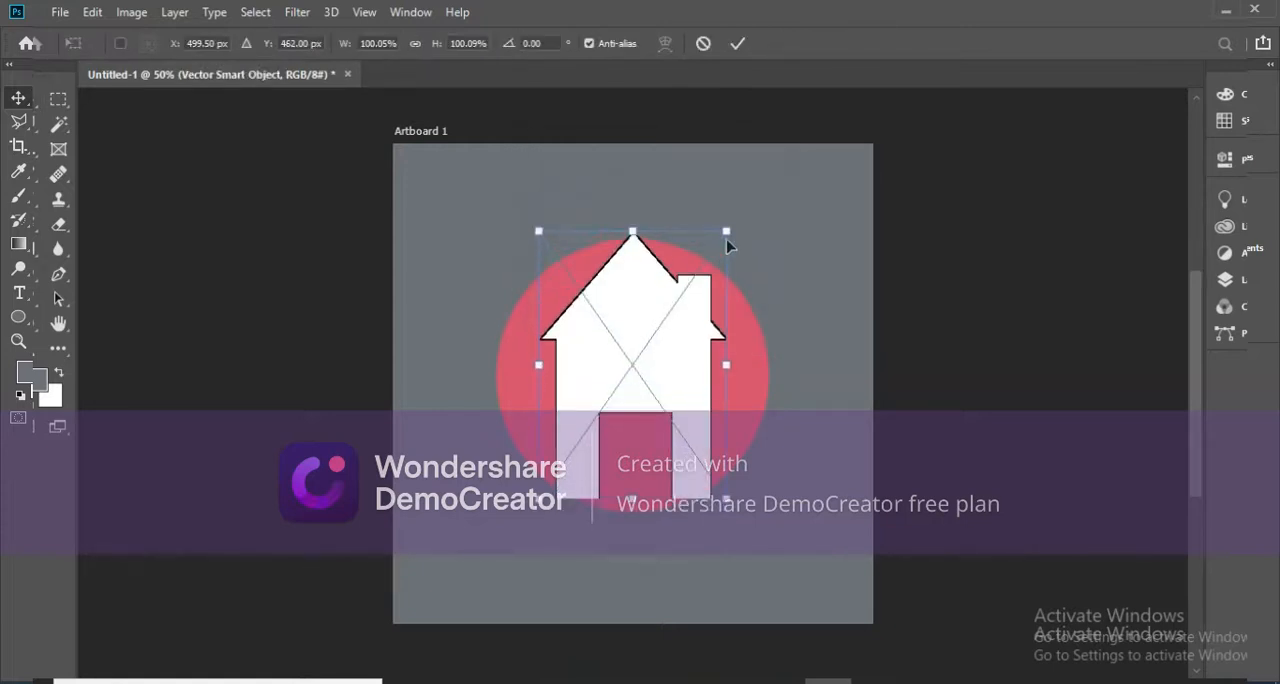
mouse_move(726, 235)
mouse_down()
mouse_move(686, 280)
mouse_move(703, 244)
mouse_up()
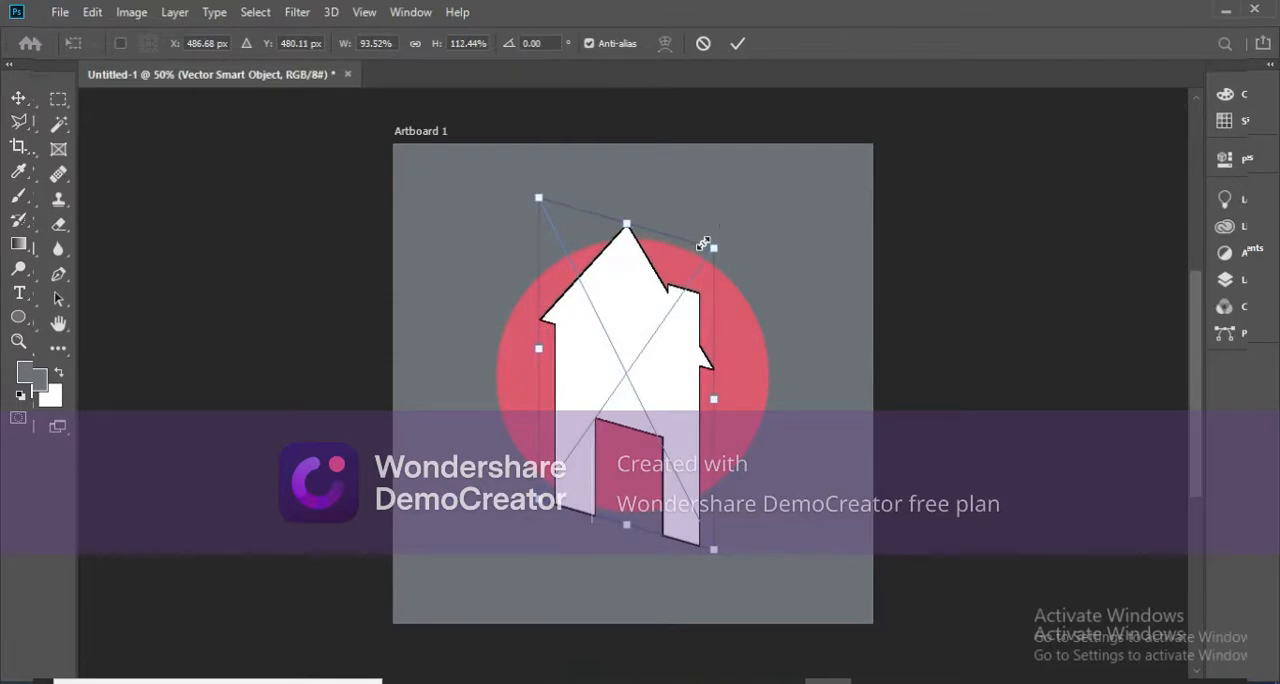
key(ctrl+z)
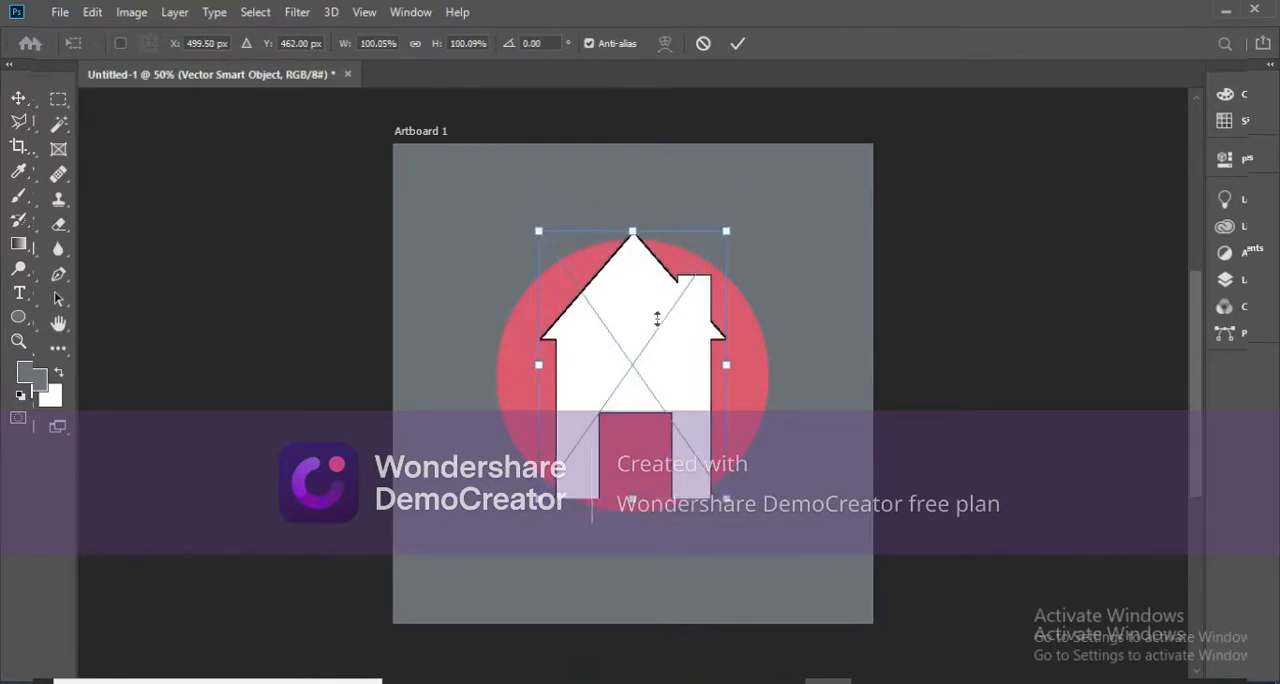
drag(657, 318, 657, 307)
drag(633, 219, 633, 287)
key(Return)
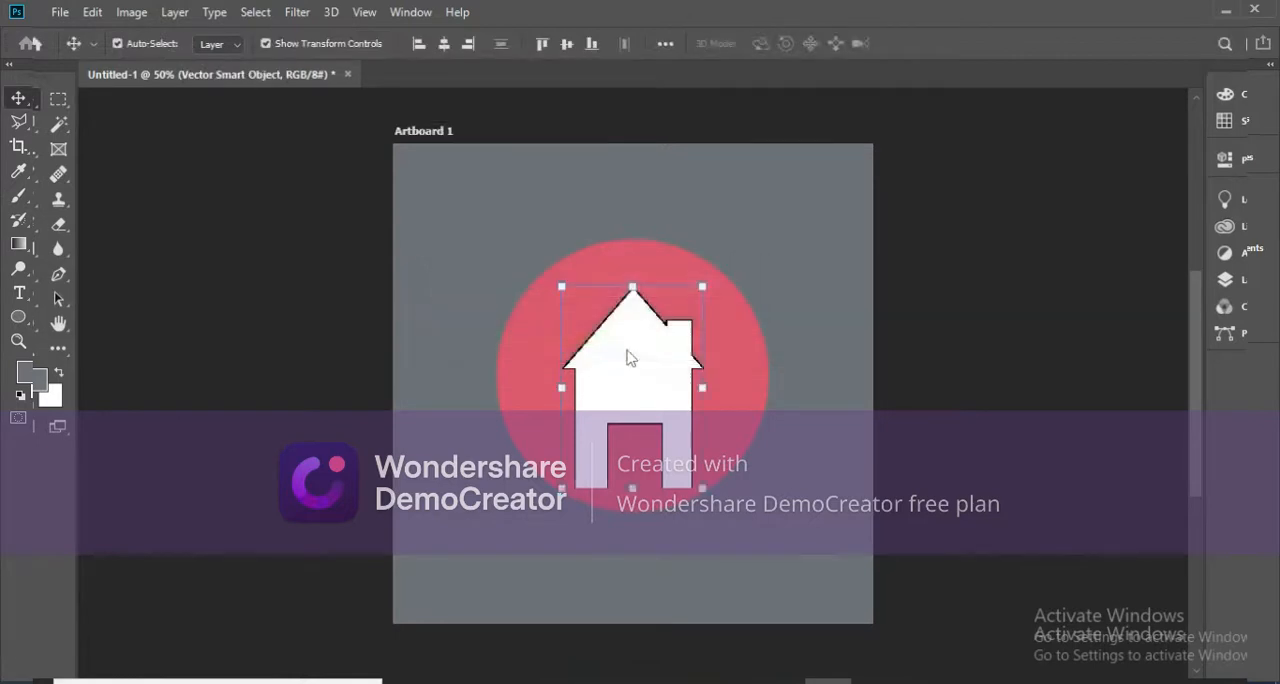
Scale the house down further to about 60% and reposition it at the center of the circle.
drag(651, 391, 675, 409)
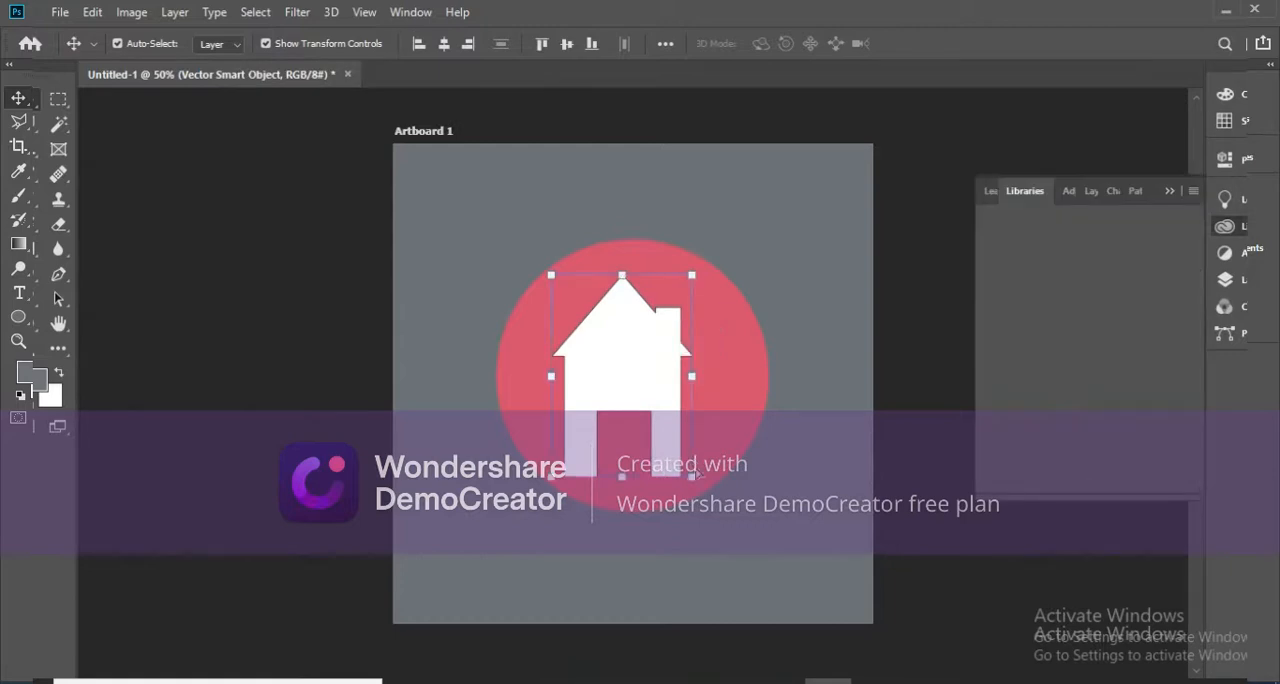
click(1173, 190)
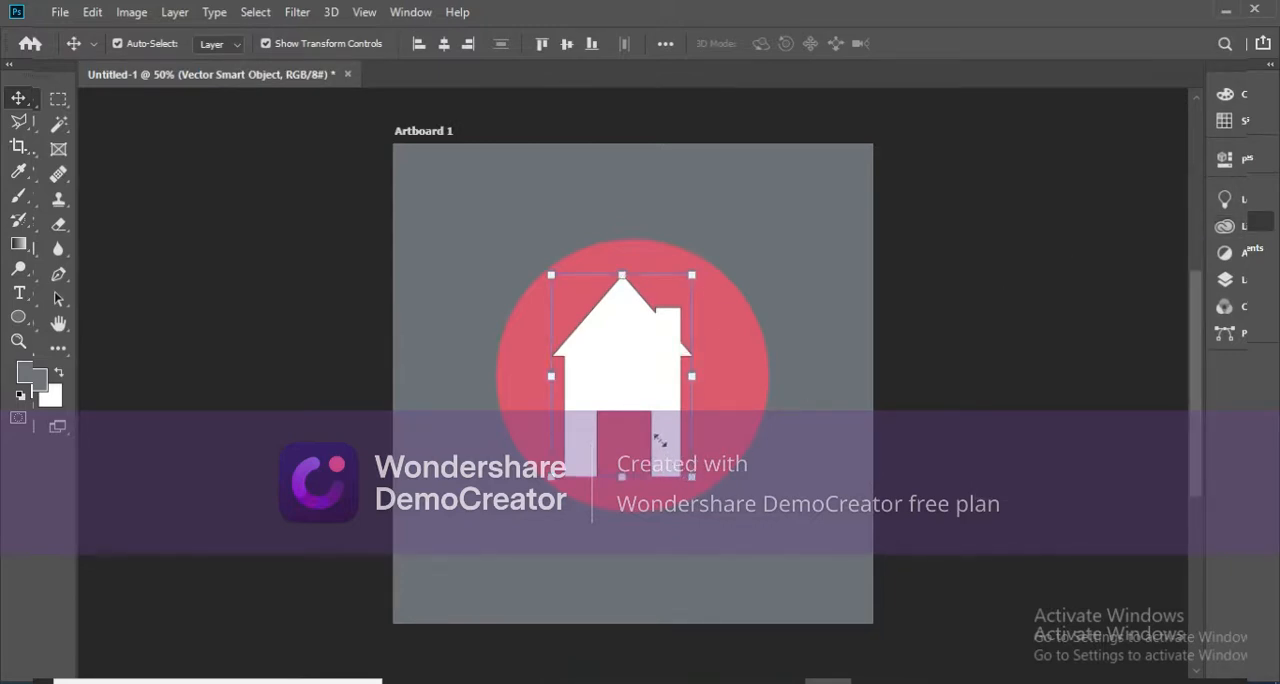
drag(659, 440, 633, 402)
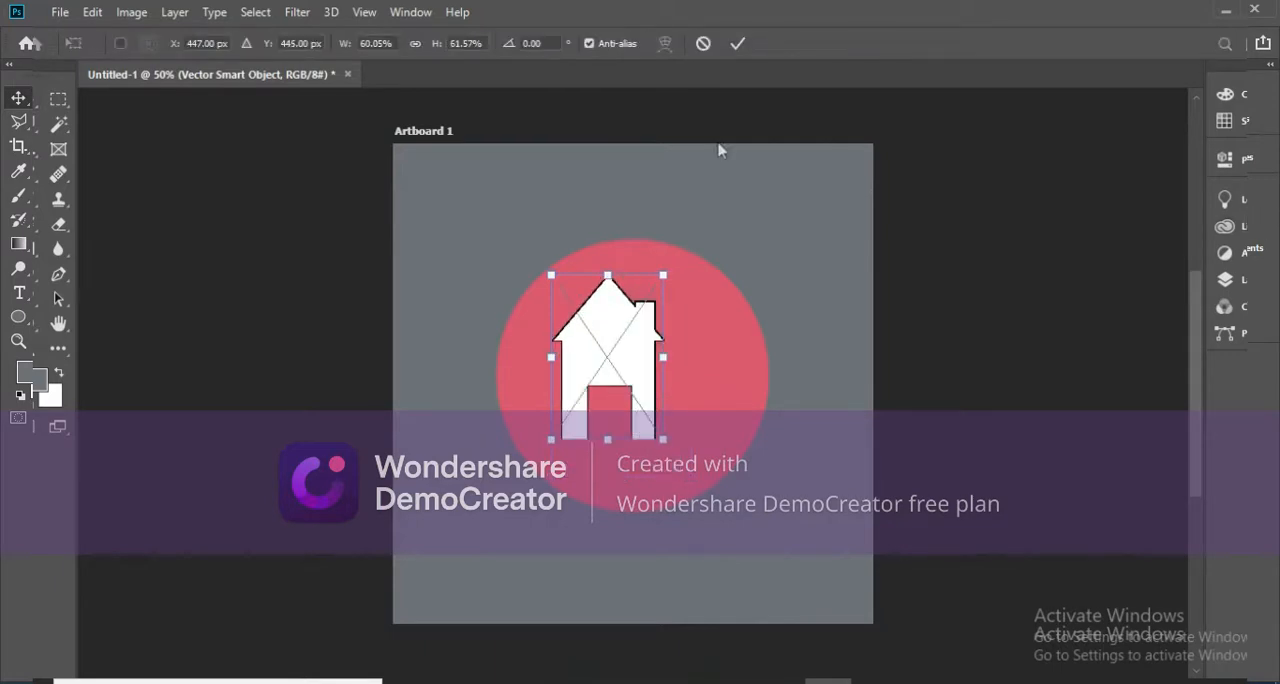
key(Return)
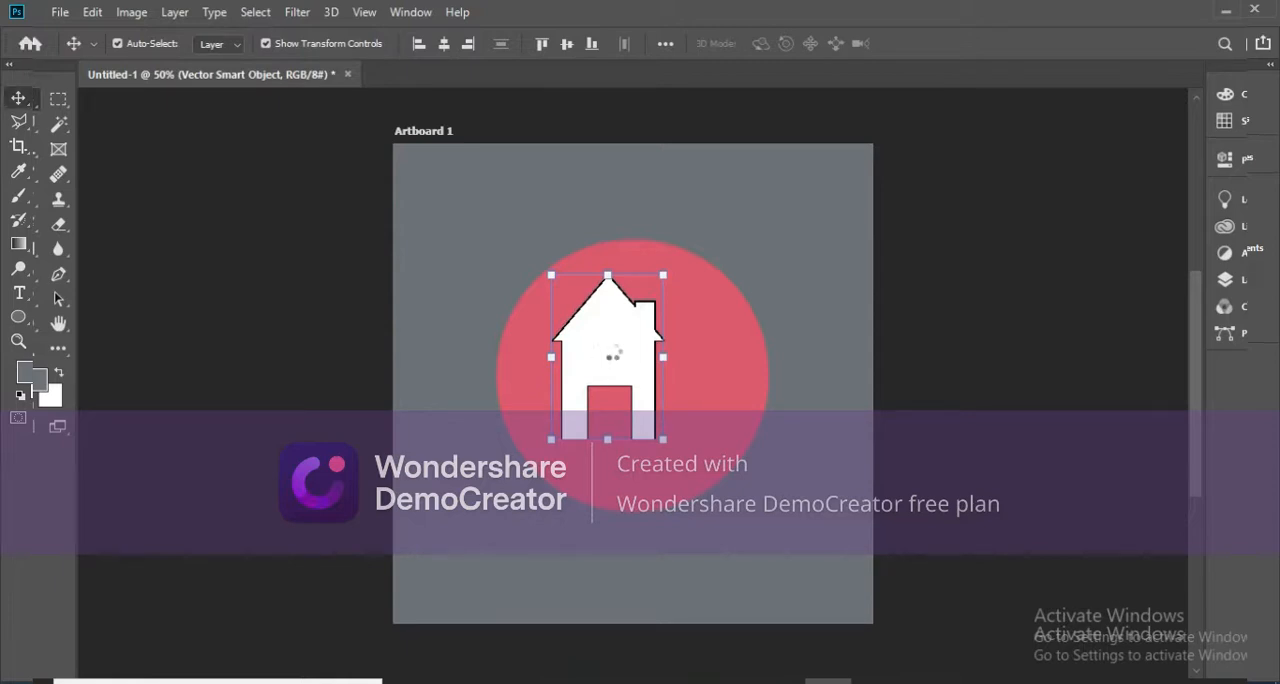
drag(614, 356, 631, 368)
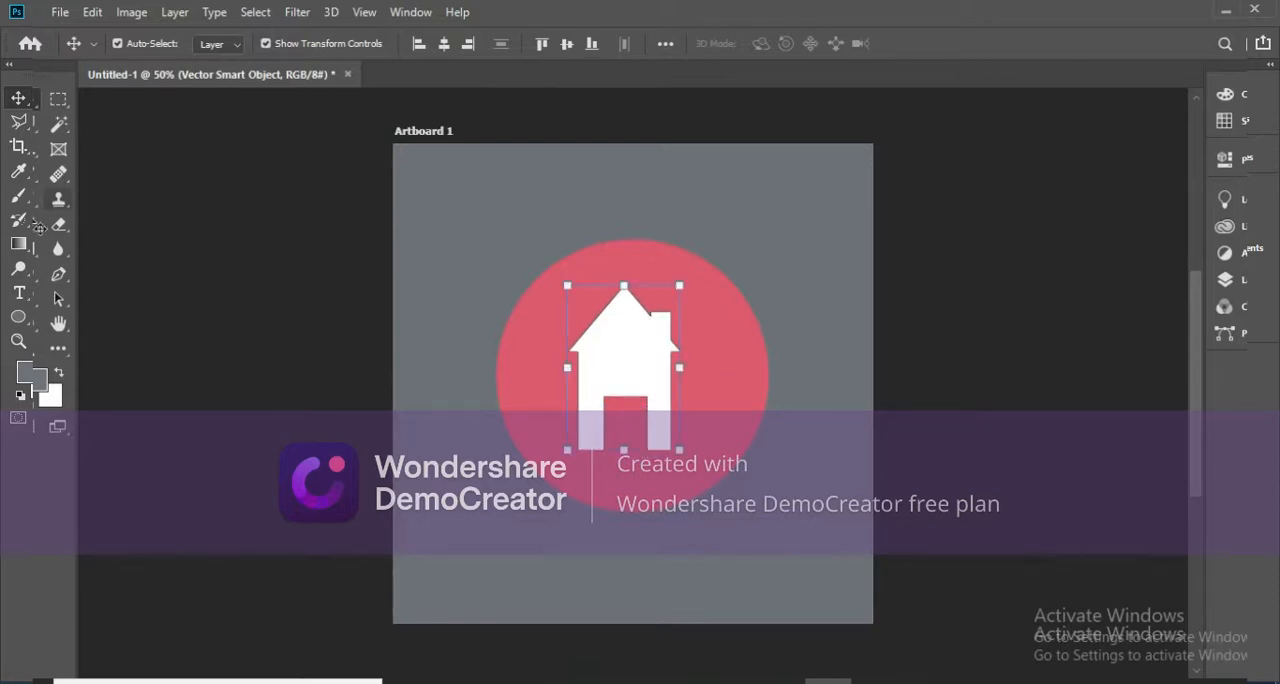
Draw a tall rectangle about 330 by 957 px along the artboard's left side and fill it with black.
click(22, 319)
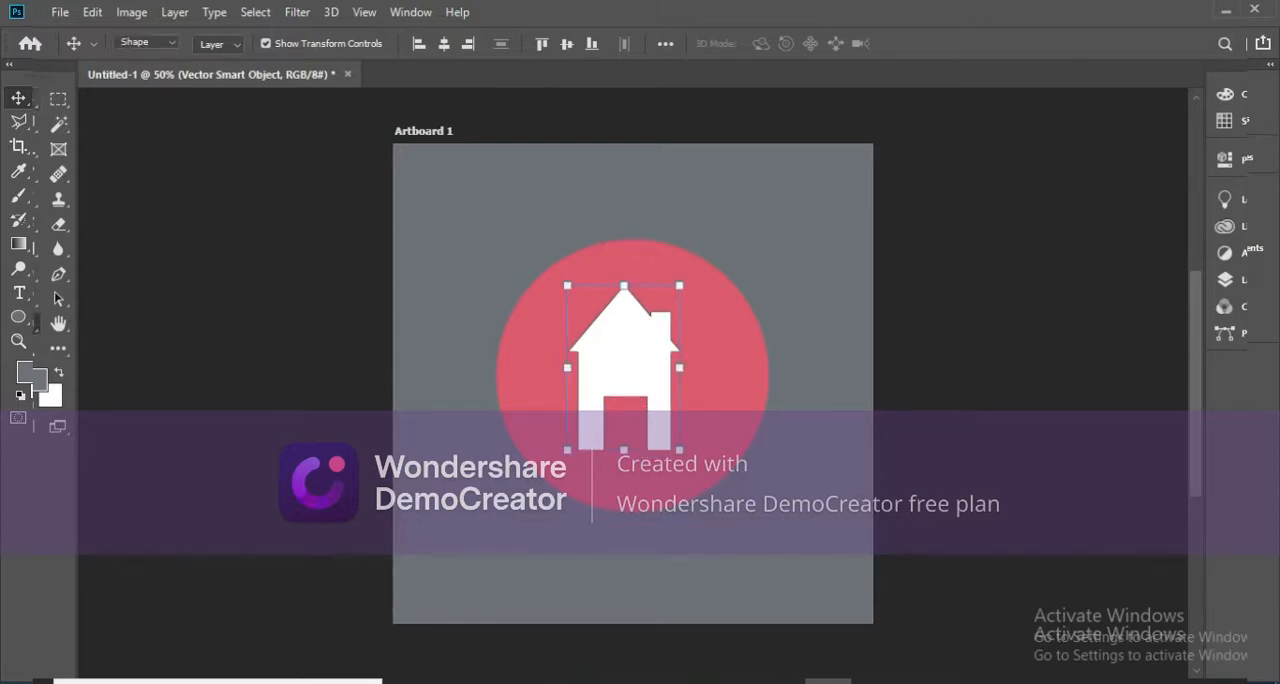
click(72, 326)
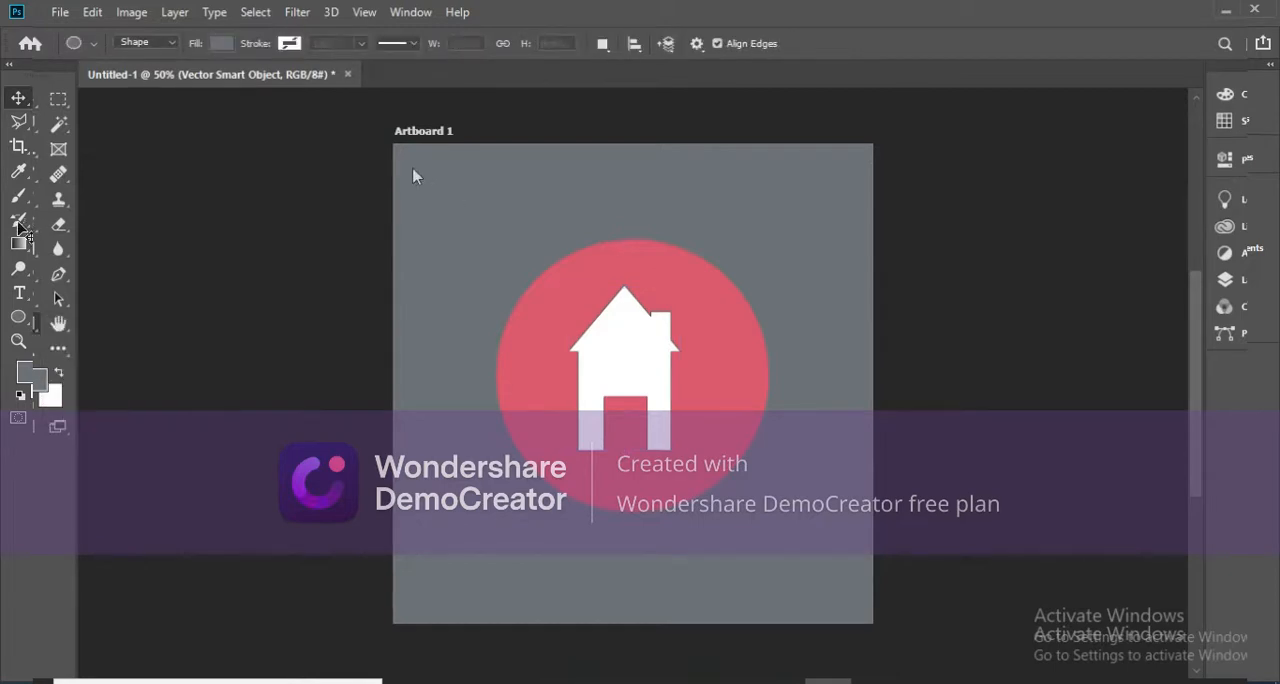
drag(400, 172, 549, 622)
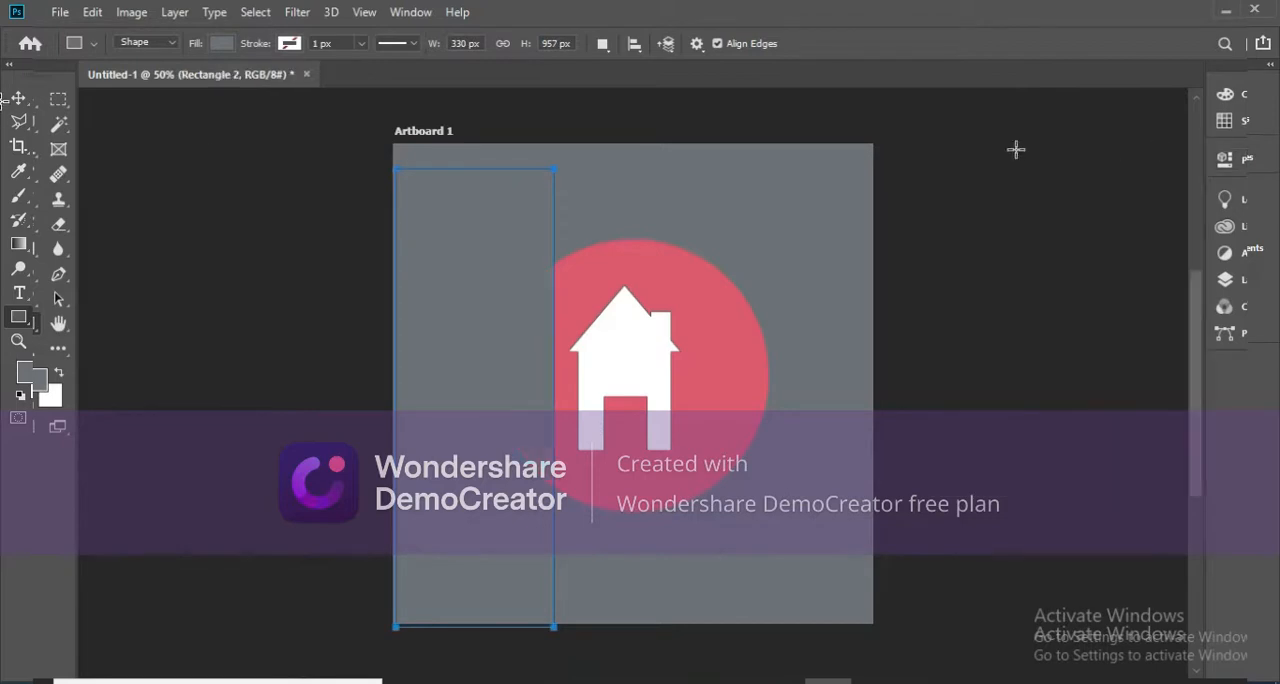
click(220, 45)
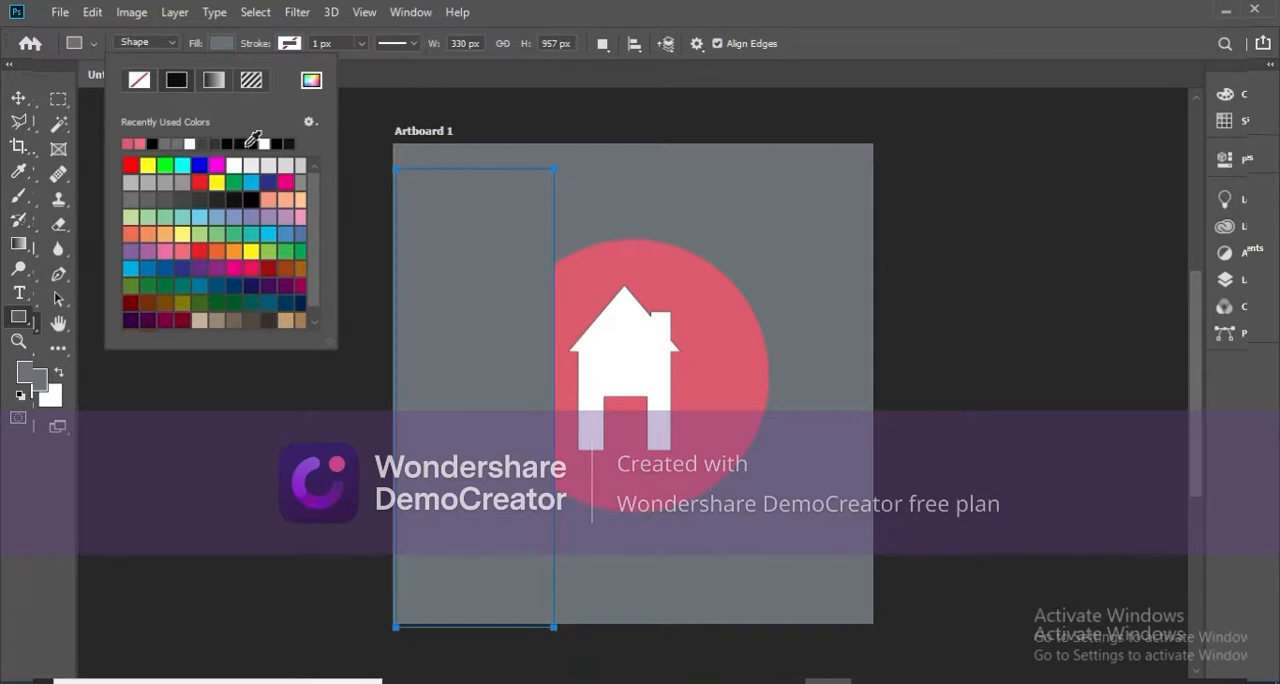
click(153, 143)
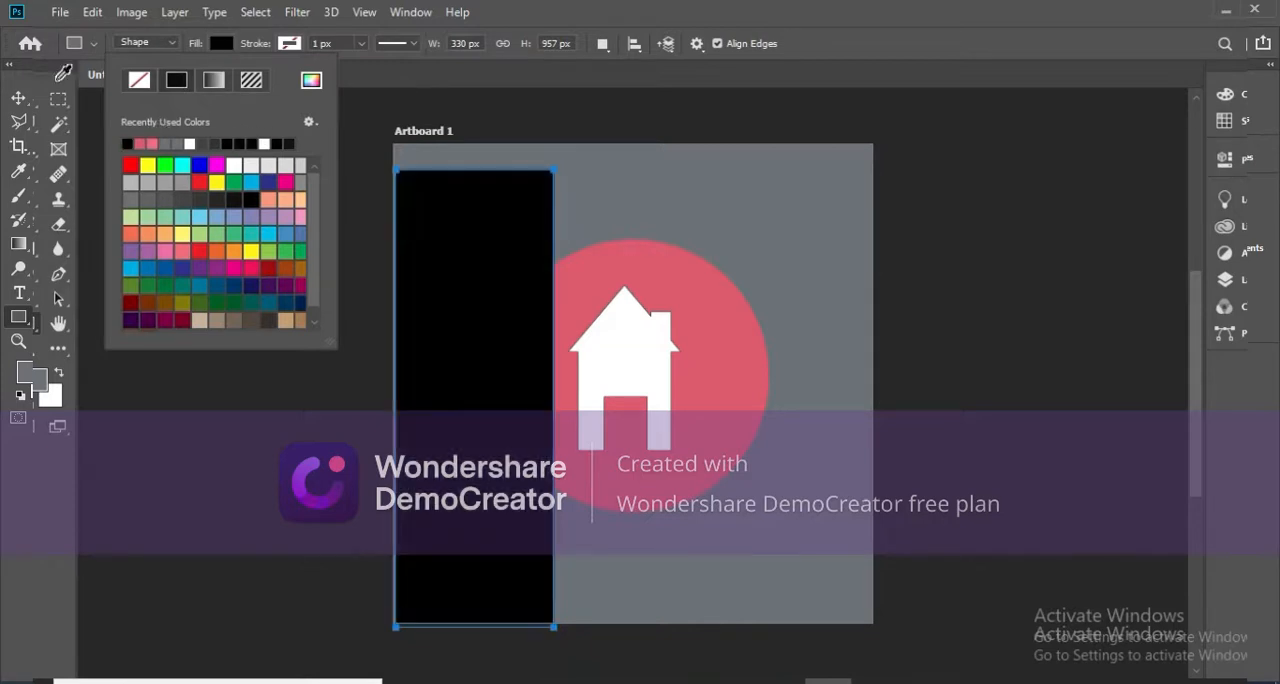
Move the black rectangle to the artboard's upper left corner and rotate it about -48.7 degrees.
click(33, 94)
drag(478, 272, 471, 243)
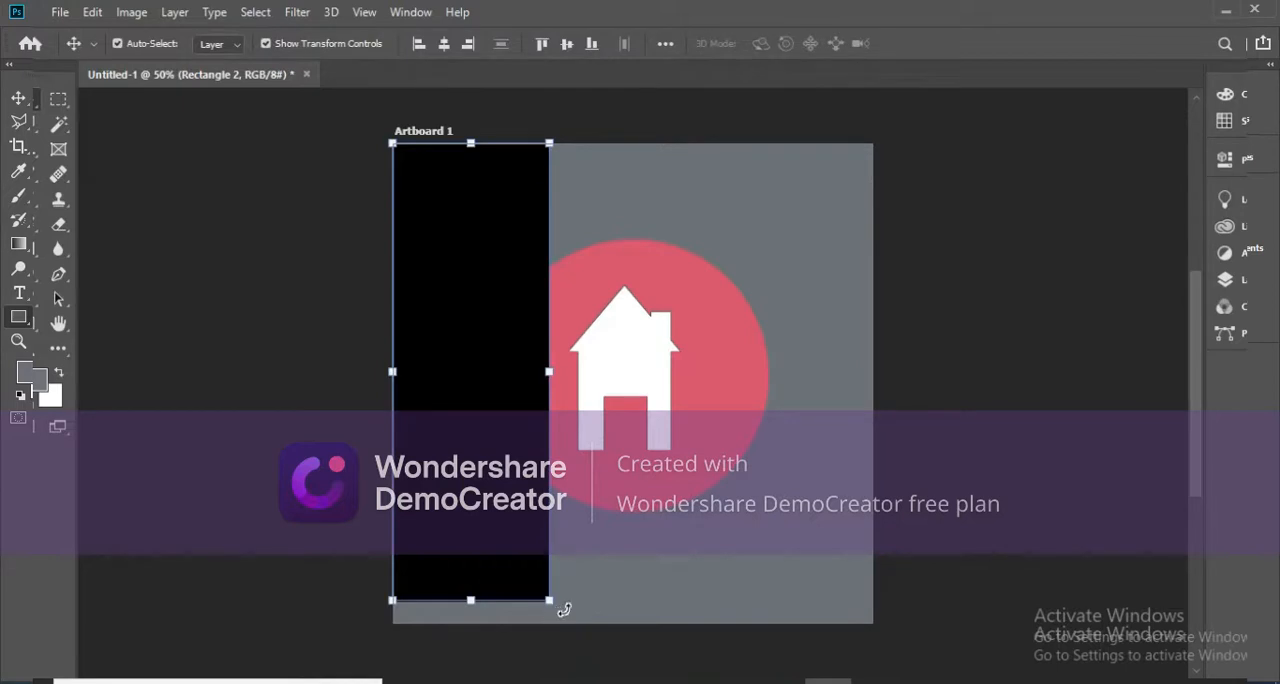
drag(564, 608, 729, 476)
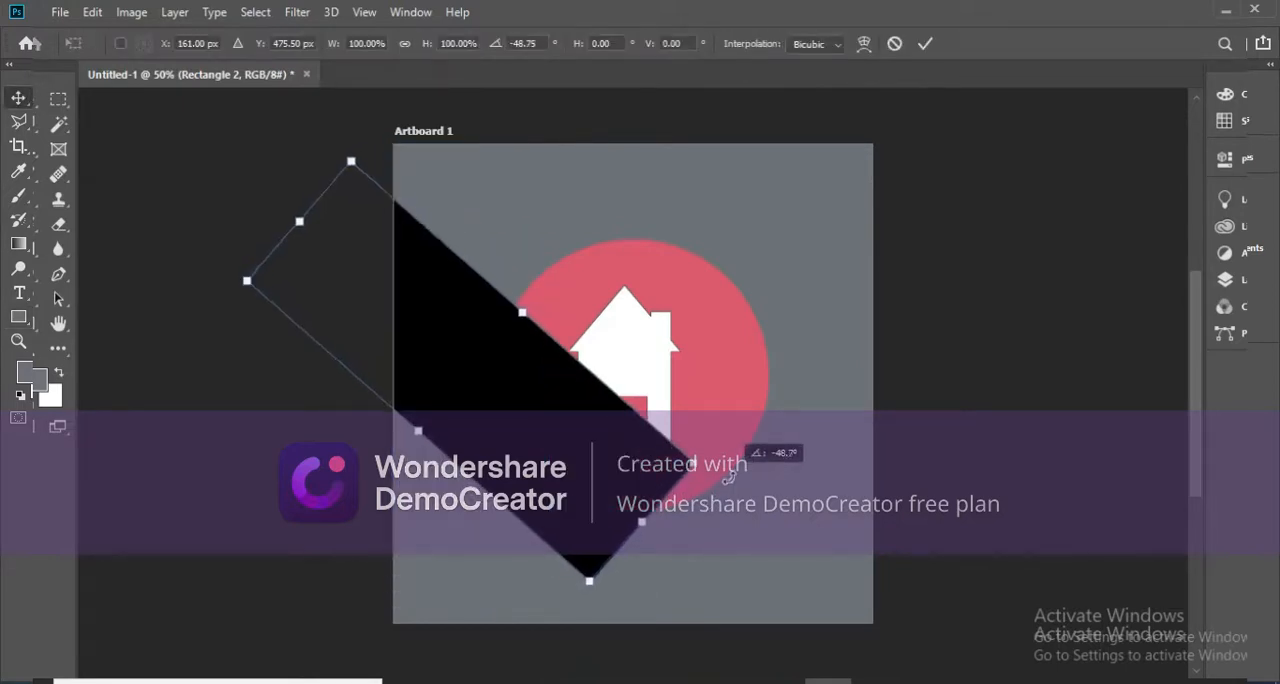
key(Return)
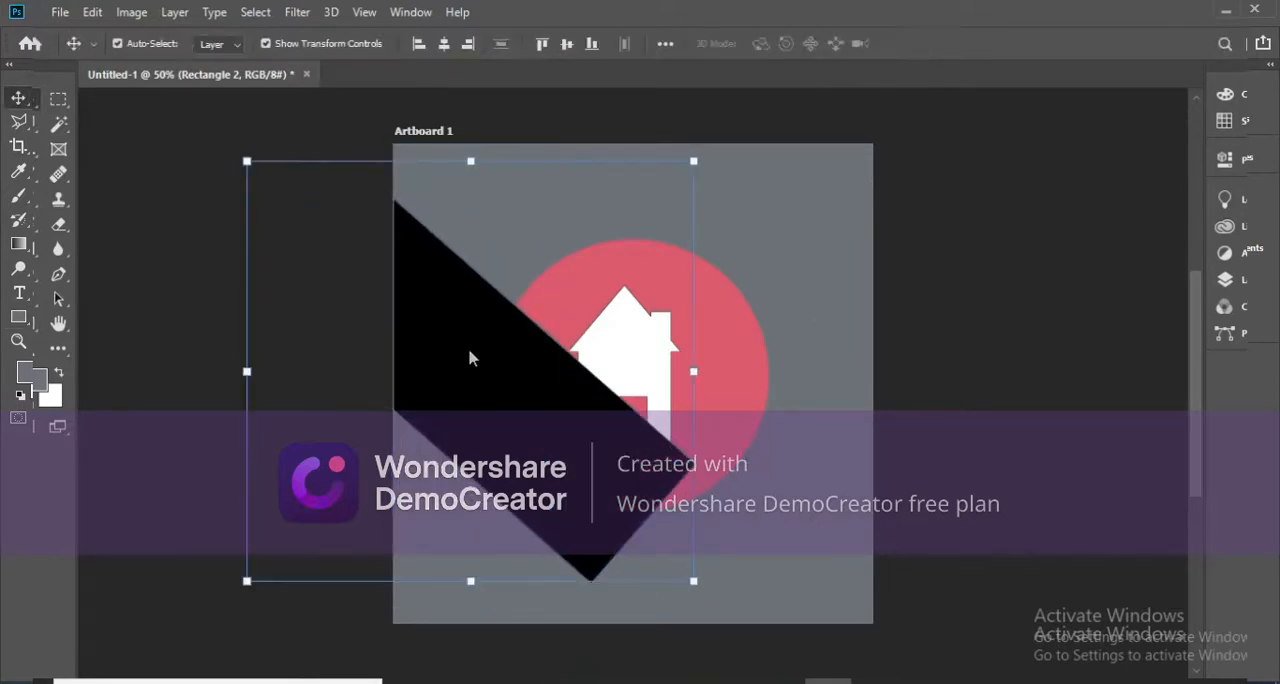
Move the slanted black rectangle over the circle, enlarge it to about 137%, and adjust its diagonal placement across the artboard.
drag(519, 357, 597, 353)
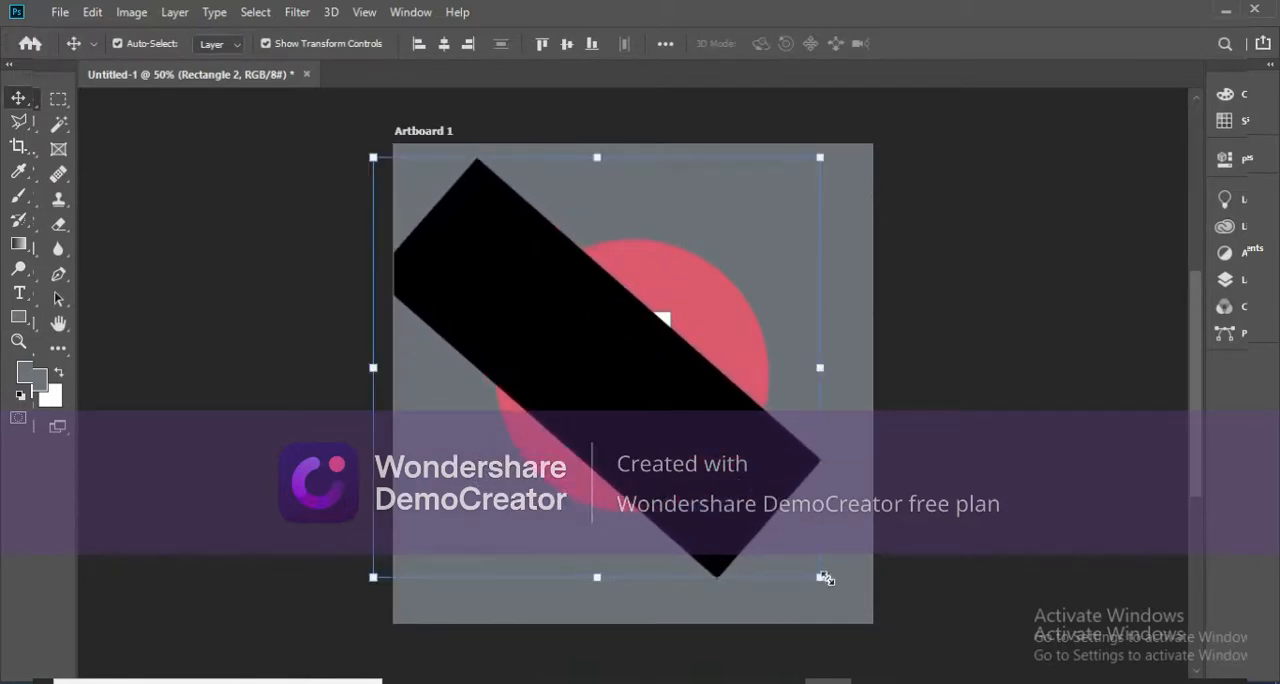
drag(824, 581, 894, 586)
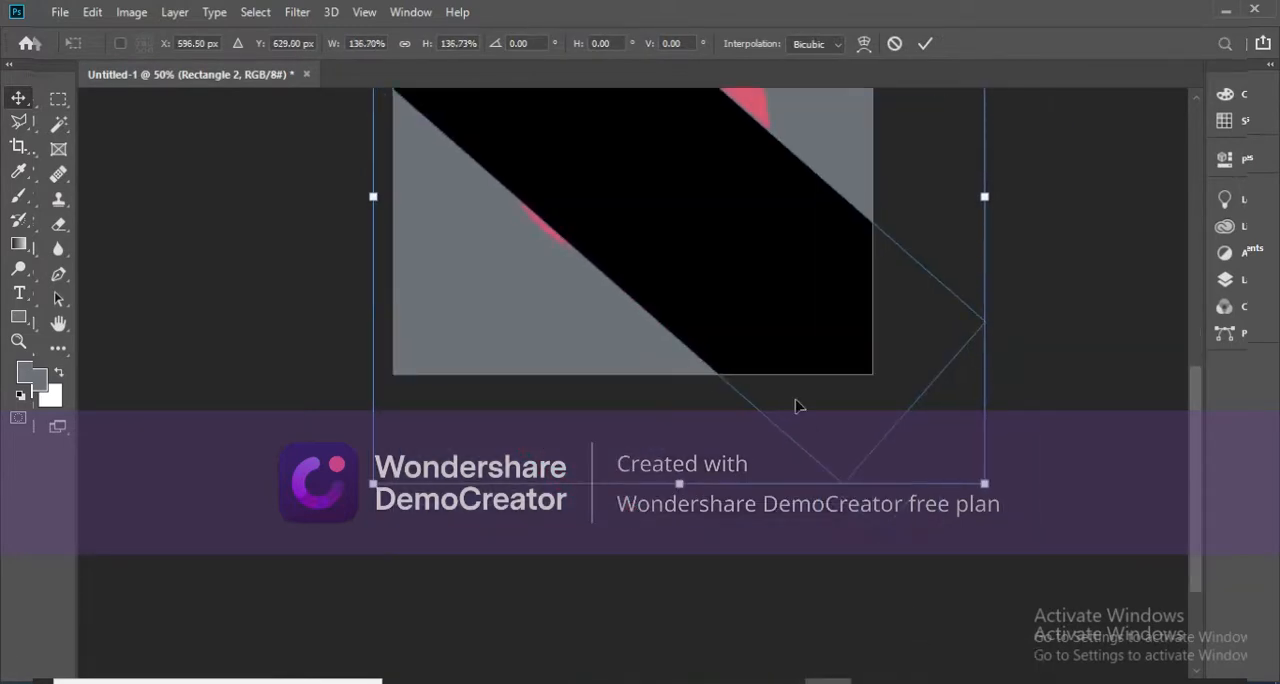
drag(782, 365, 787, 628)
drag(594, 370, 531, 300)
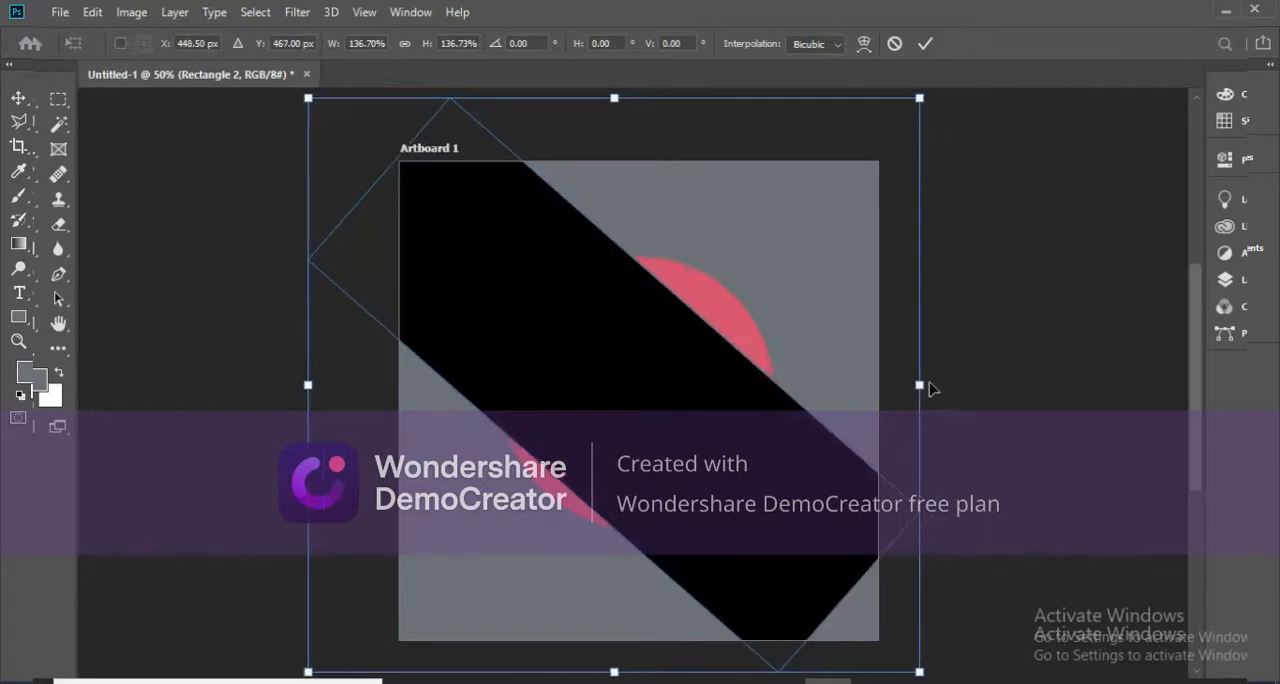
key(ctrl+z)
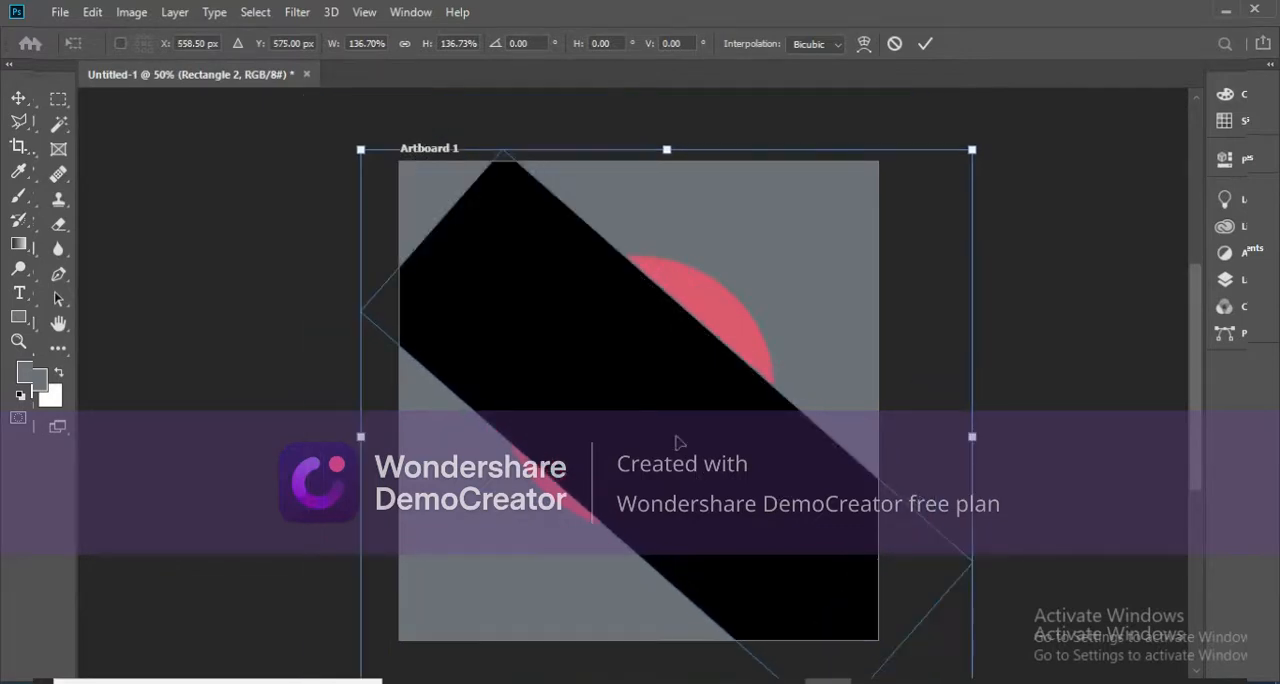
drag(676, 440, 676, 430)
key(Return)
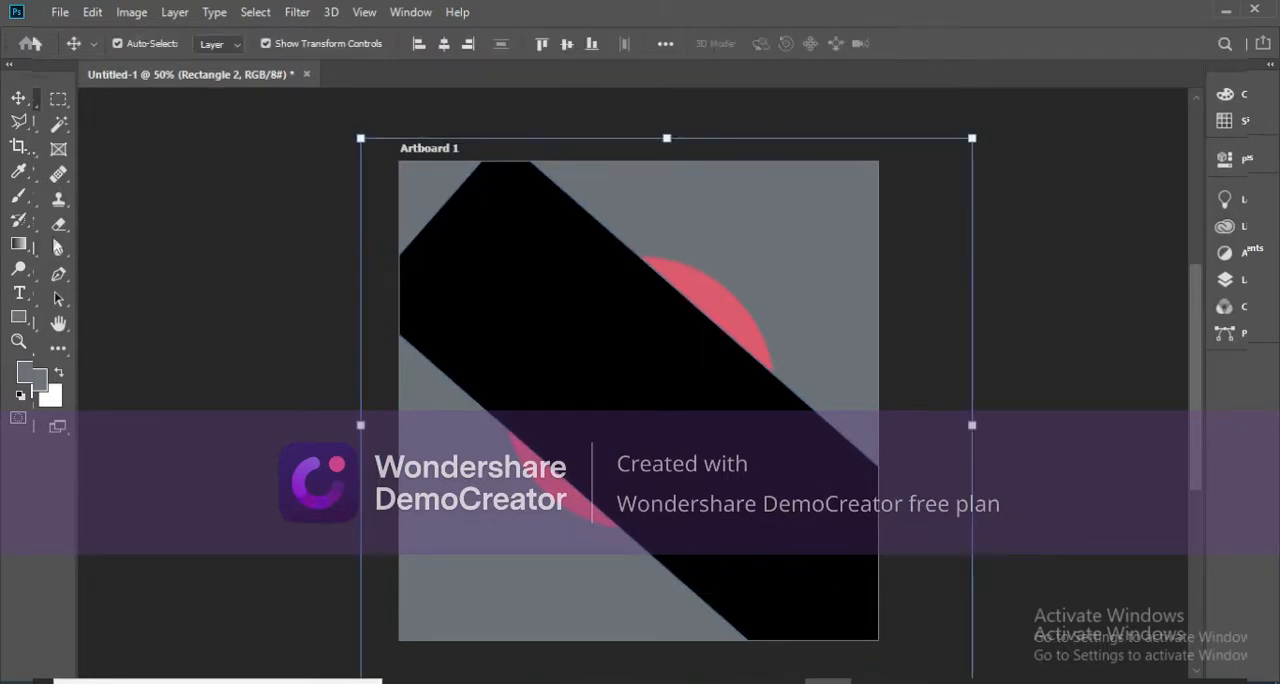
Rasterize the black rectangle and erase its upper left end, enlarging the eraser to 120 px.
click(58, 225)
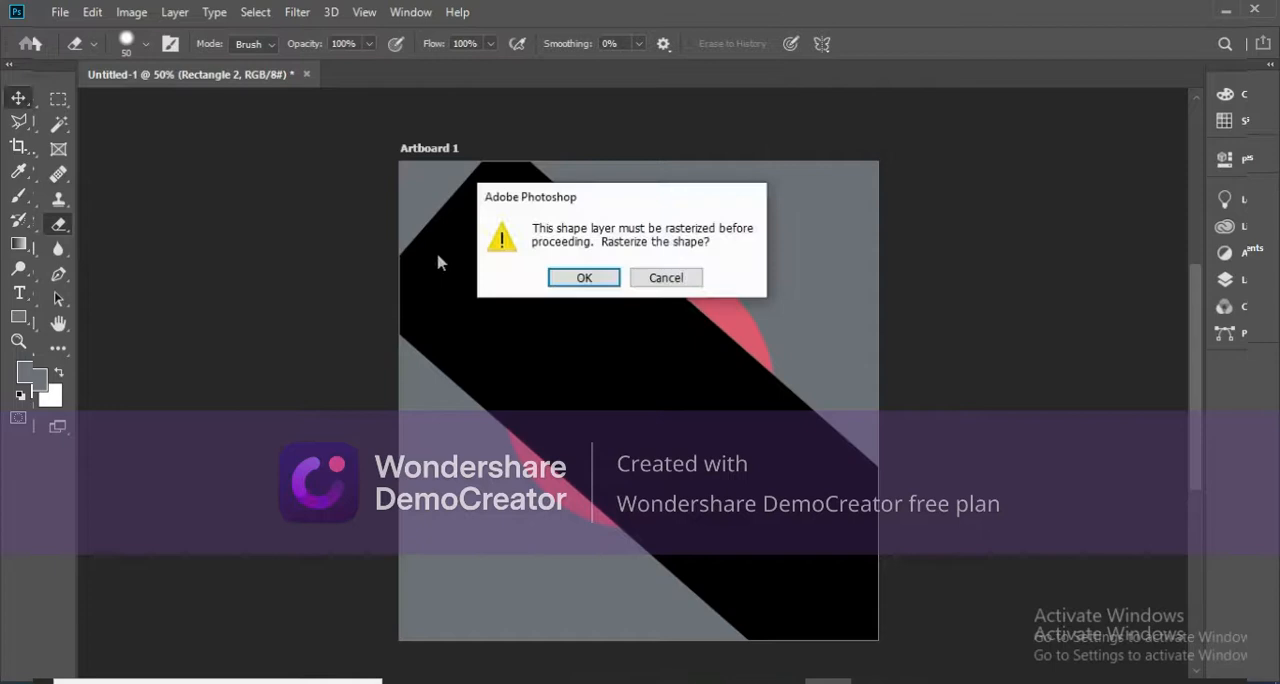
click(584, 277)
drag(566, 203, 475, 263)
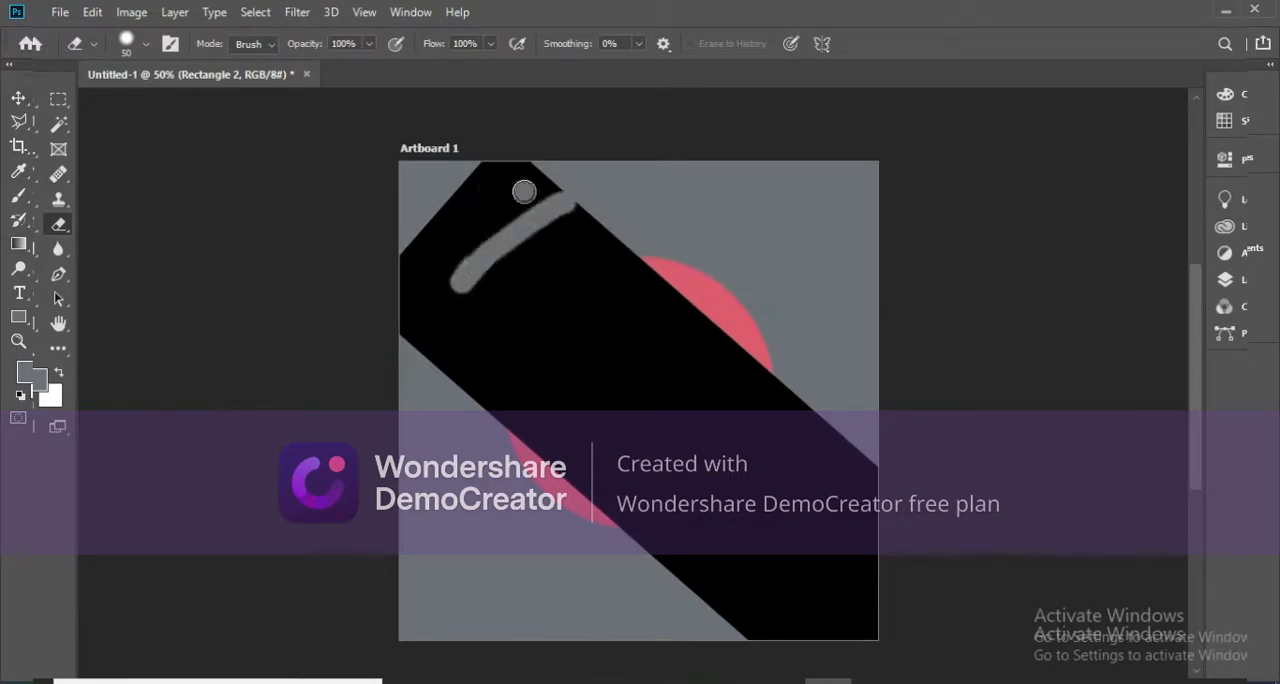
drag(524, 193, 410, 285)
click(146, 45)
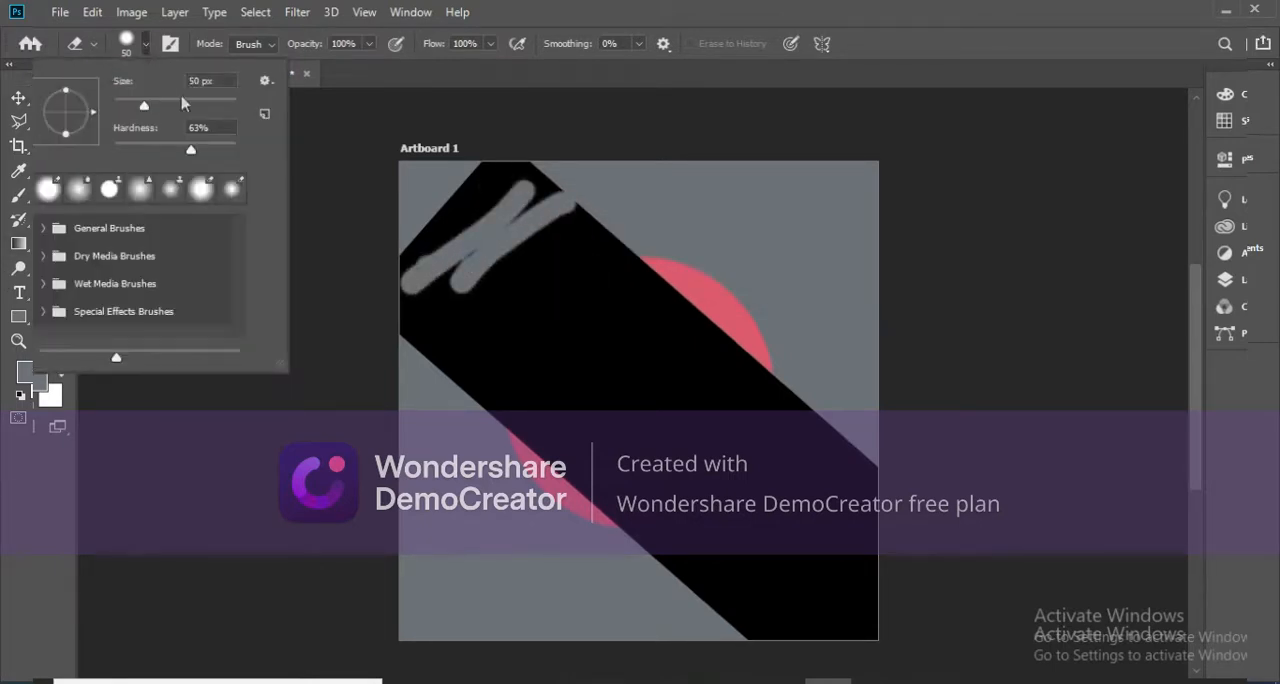
click(182, 104)
mouse_move(530, 190)
mouse_down()
mouse_move(437, 219)
mouse_move(402, 291)
mouse_move(488, 230)
mouse_move(484, 205)
mouse_move(457, 265)
mouse_move(519, 204)
mouse_move(405, 322)
mouse_up()
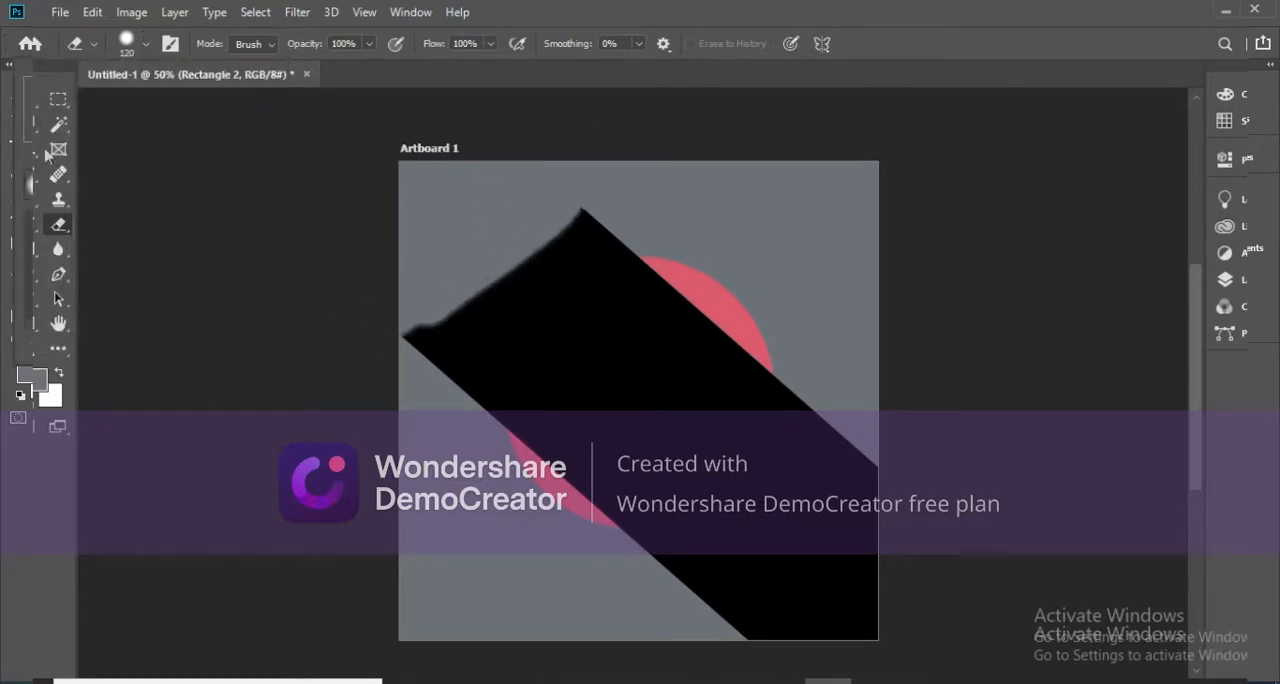
Place the Rectangle 2 layer beneath the house layer and erase the black area above and to the left of the house.
click(1224, 279)
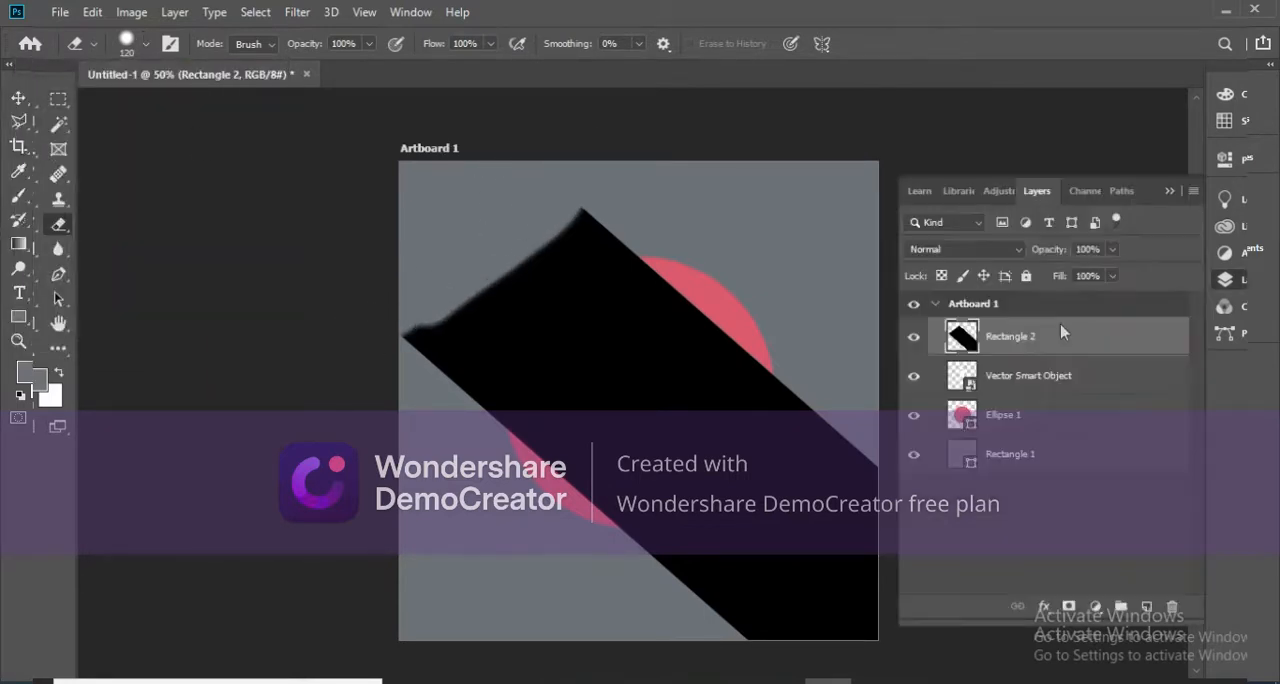
drag(1060, 338, 1047, 372)
click(1171, 192)
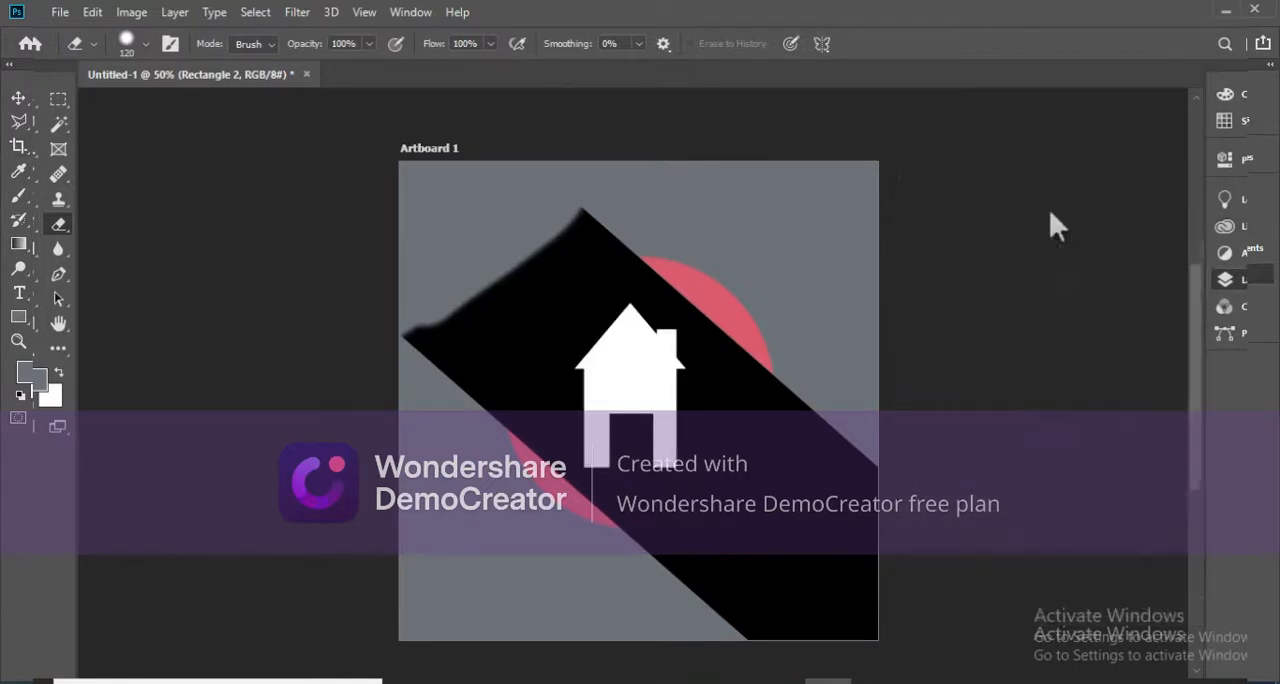
mouse_move(476, 300)
mouse_down()
mouse_move(566, 213)
mouse_move(486, 277)
mouse_move(506, 414)
mouse_move(448, 367)
mouse_move(586, 237)
mouse_move(580, 271)
mouse_move(640, 274)
mouse_move(571, 314)
mouse_move(578, 326)
mouse_move(640, 286)
mouse_move(686, 314)
mouse_move(557, 351)
mouse_move(560, 432)
mouse_move(586, 271)
mouse_move(563, 405)
mouse_move(529, 380)
mouse_move(551, 400)
mouse_move(557, 467)
mouse_up()
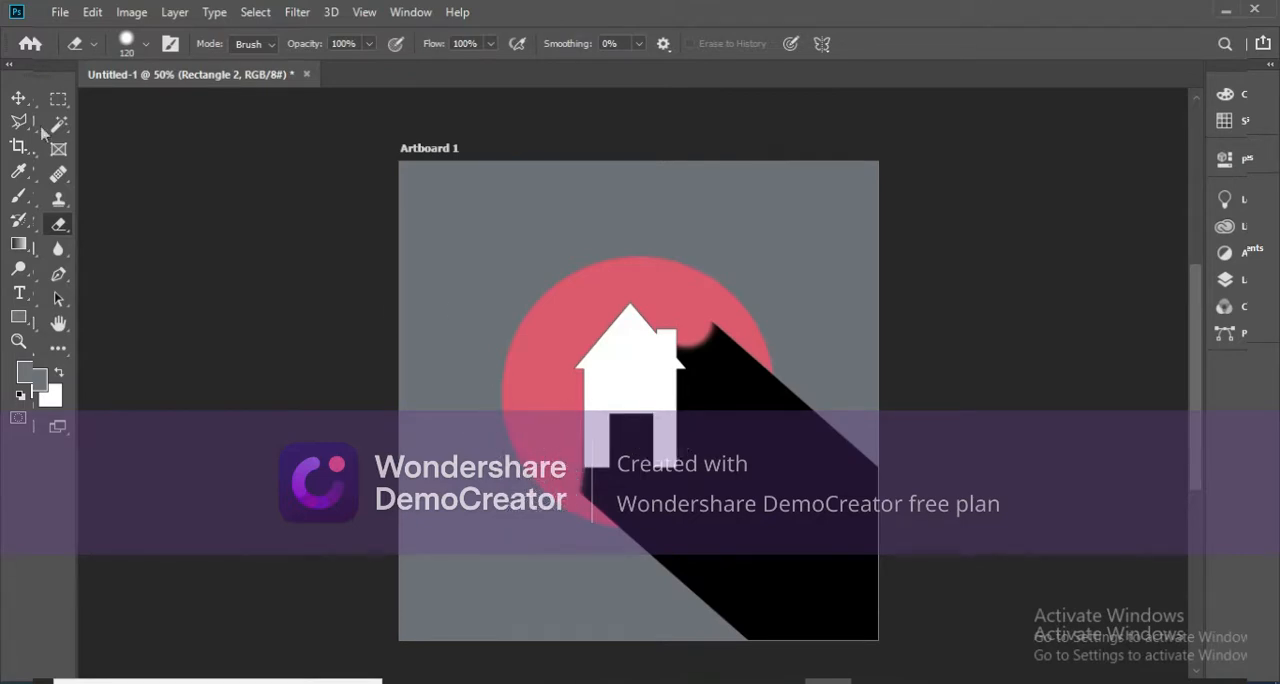
Scale the black shadow shape down to about 67% width and 69% height, positioned behind the house.
click(19, 98)
mouse_move(755, 518)
mouse_down()
mouse_move(754, 497)
mouse_move(721, 504)
mouse_move(737, 468)
mouse_move(755, 468)
mouse_move(737, 467)
mouse_up()
drag(964, 105, 877, 174)
drag(760, 501, 782, 475)
drag(910, 394, 813, 416)
drag(702, 484, 698, 486)
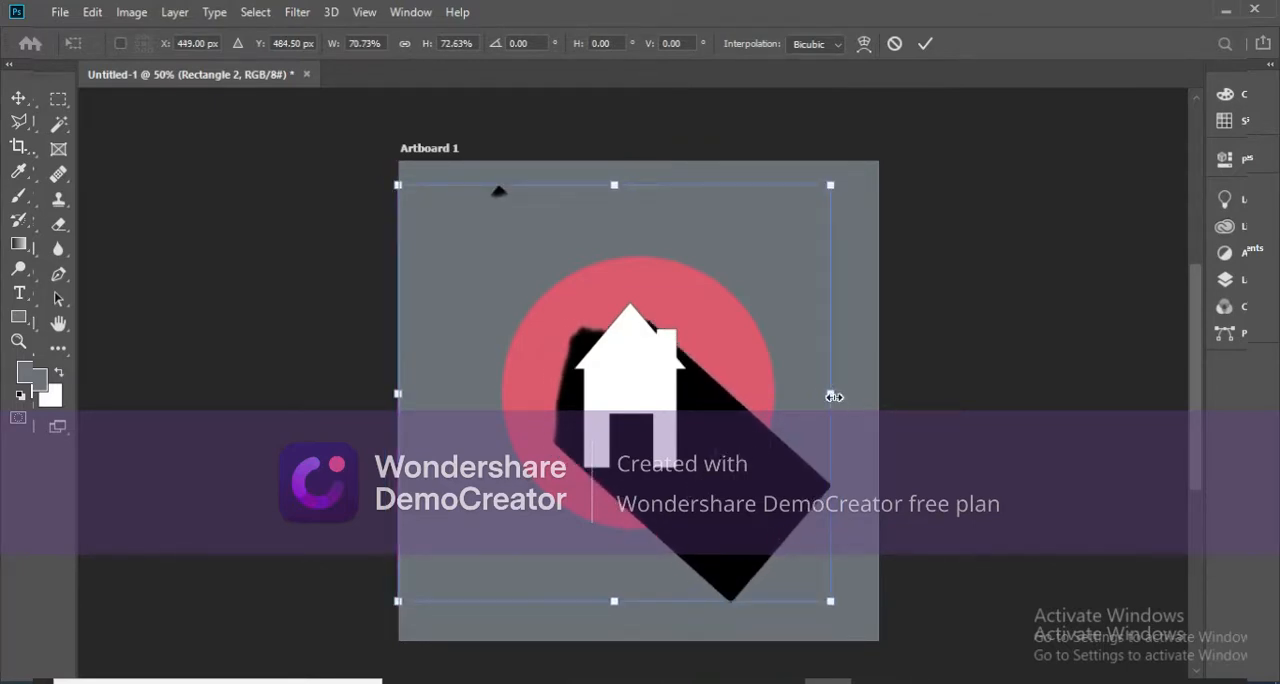
drag(834, 397, 814, 406)
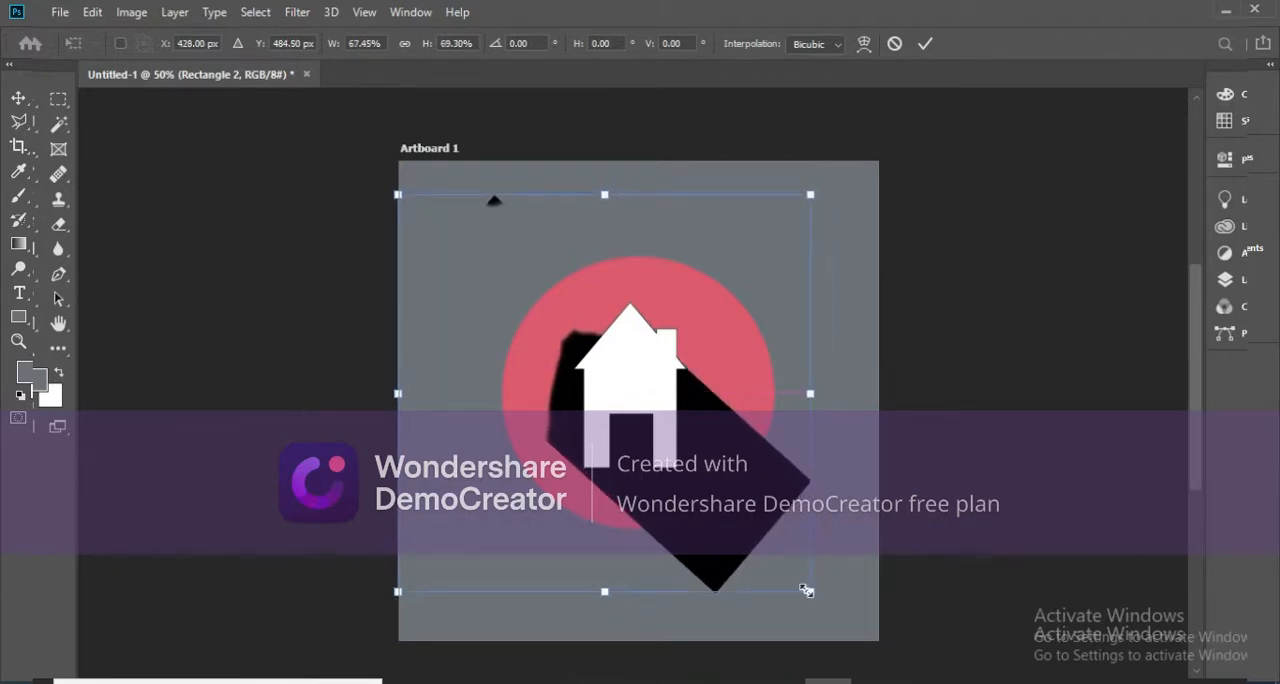
click(924, 46)
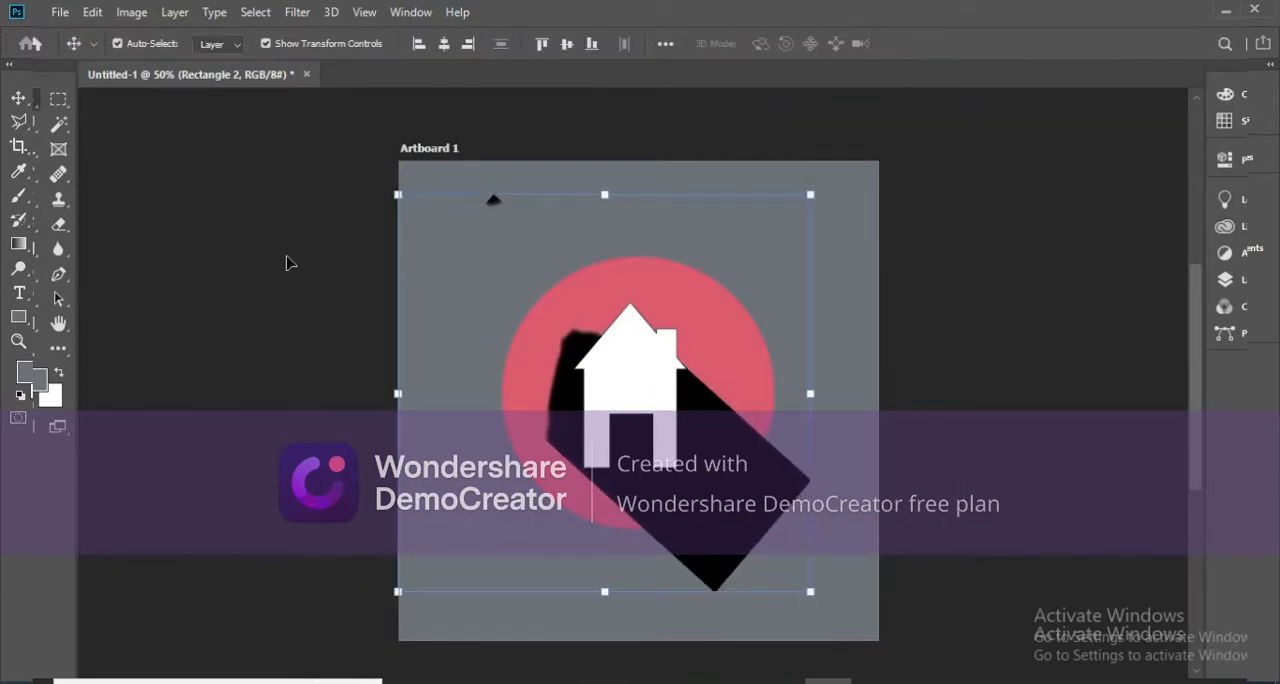
Erase the stray black fragment near the artboard's top and the shadow remnants along the house's left side.
click(58, 224)
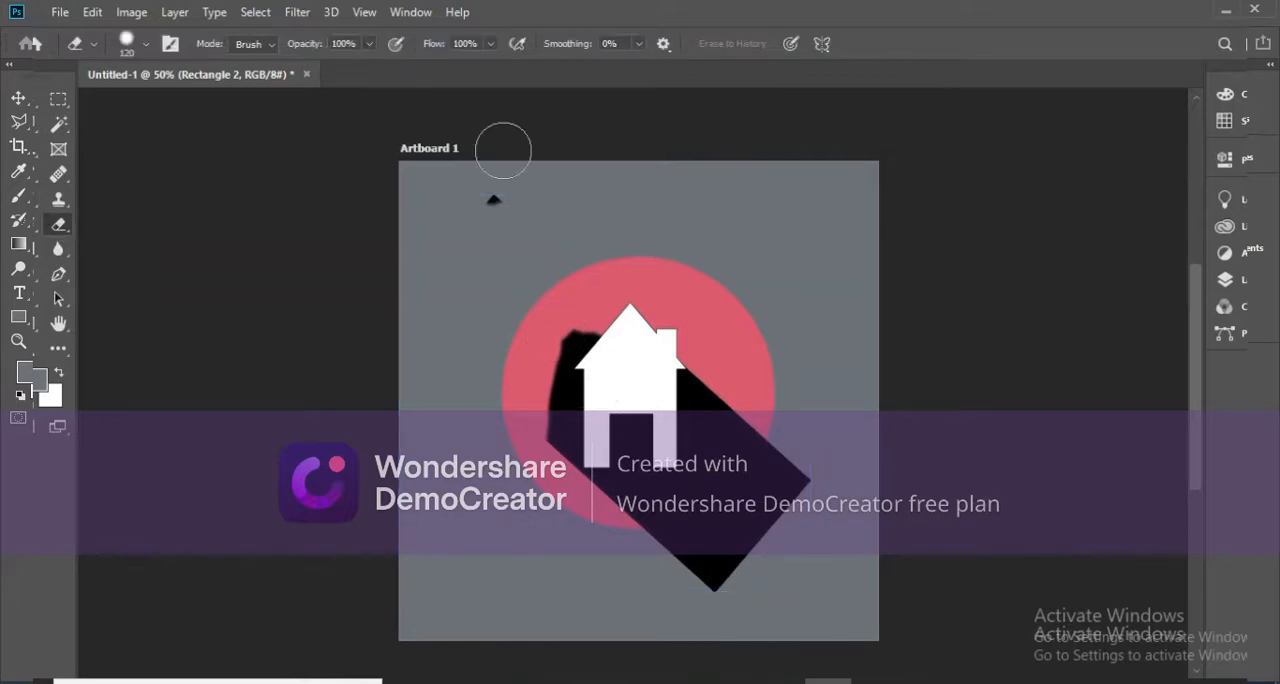
click(493, 199)
mouse_move(494, 265)
mouse_down()
mouse_move(557, 362)
mouse_move(607, 337)
mouse_up()
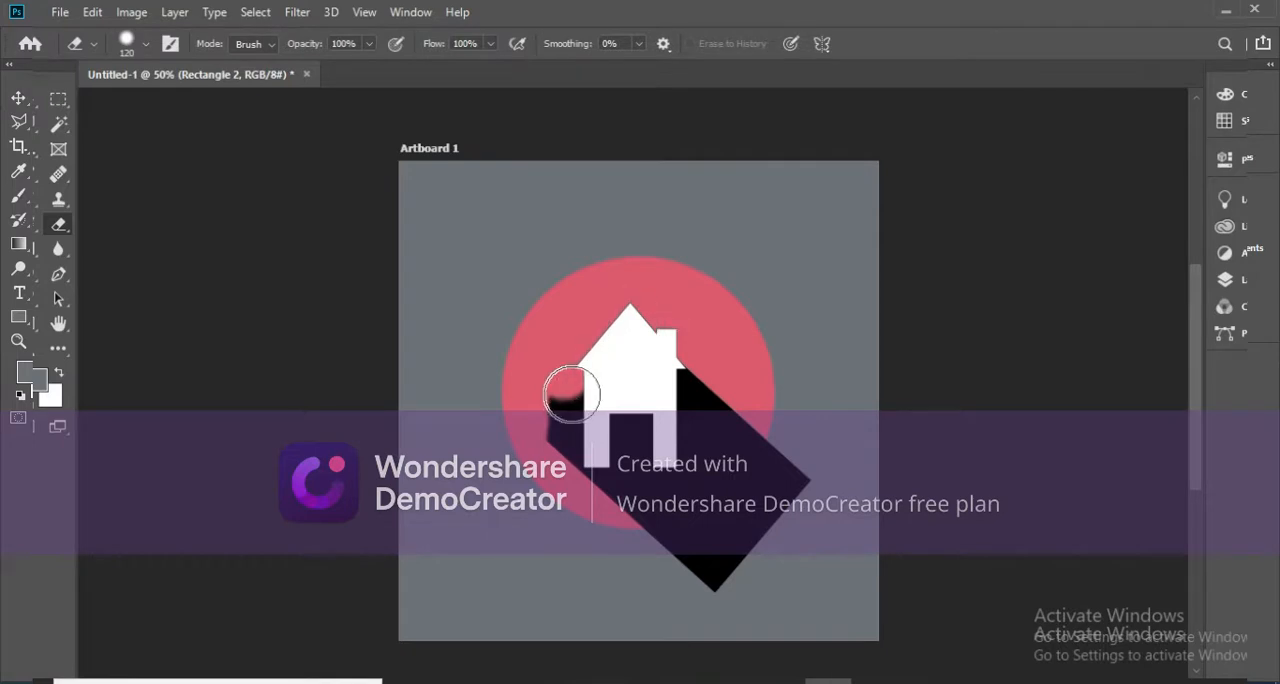
click(549, 391)
drag(551, 428, 547, 467)
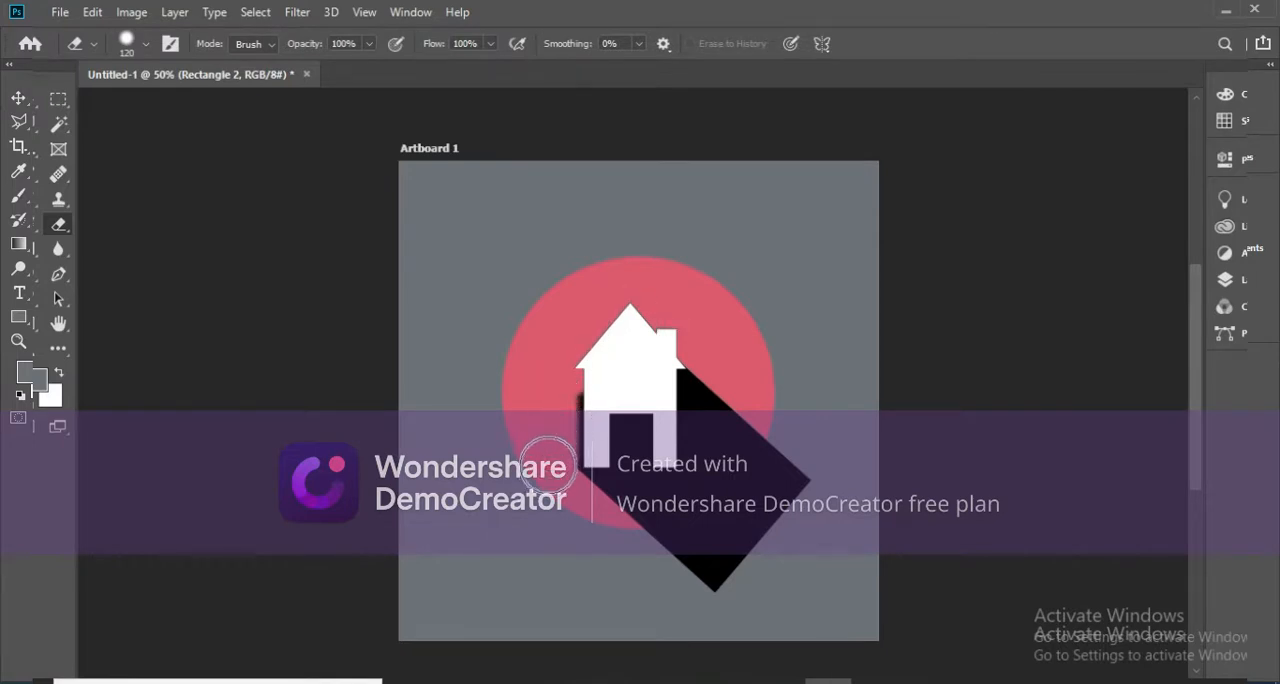
drag(561, 416, 558, 447)
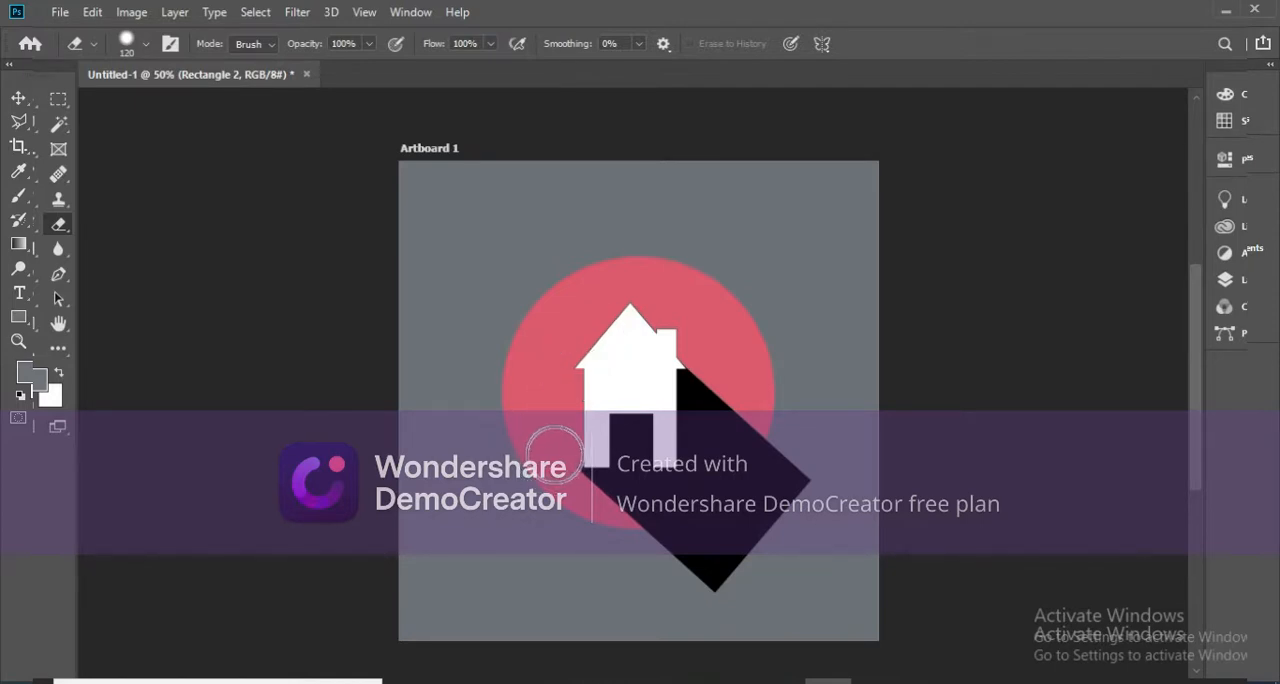
Select the Rectangle 2 and Ellipse 1 layers and create a clipping mask to confine the shadow to the circle.
click(20, 98)
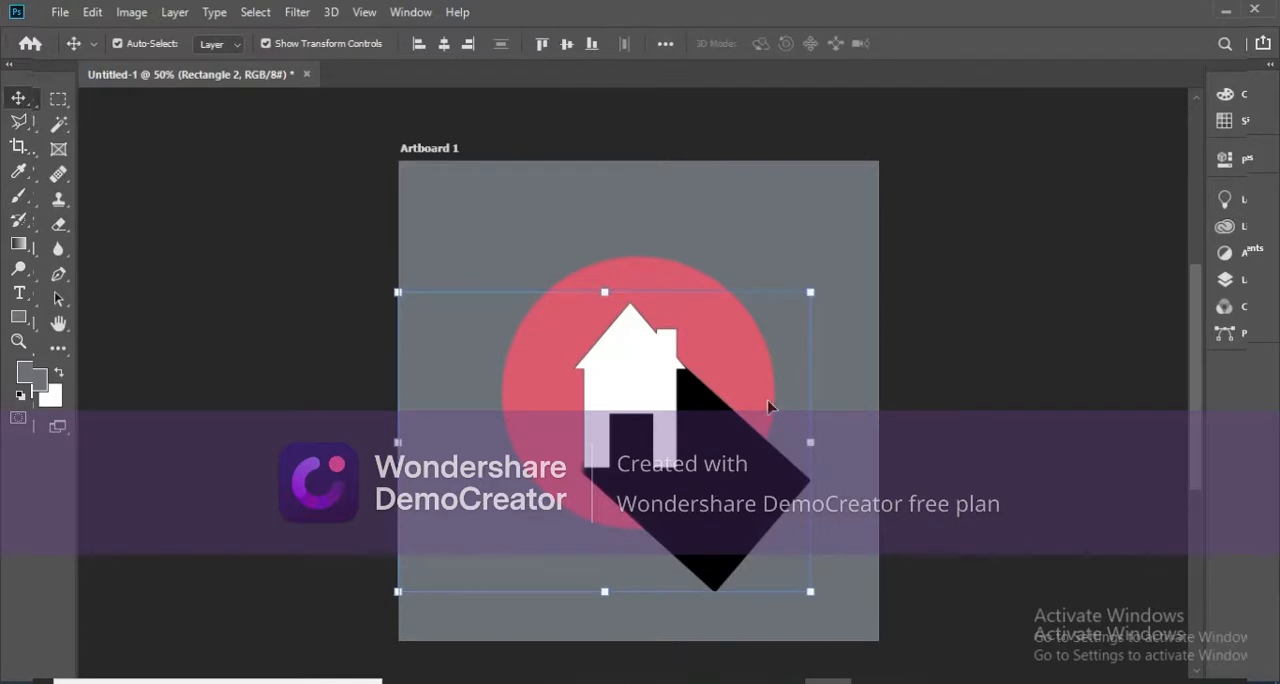
click(1225, 279)
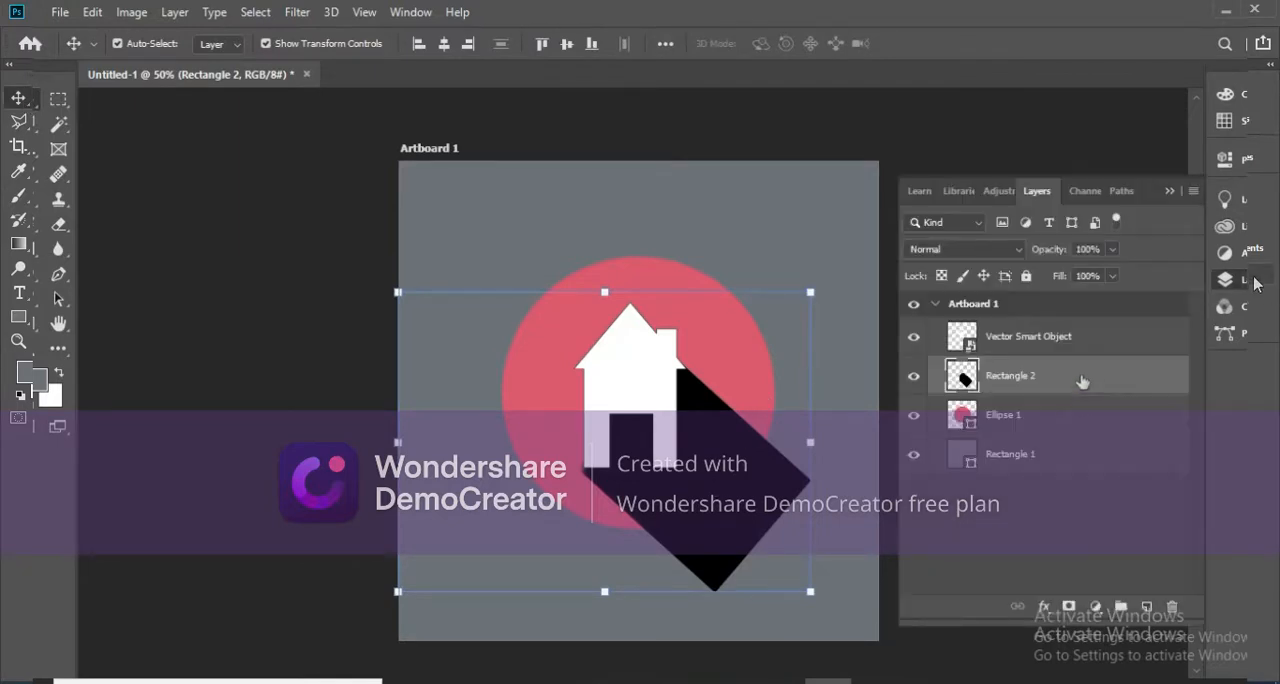
shift+click(1080, 413)
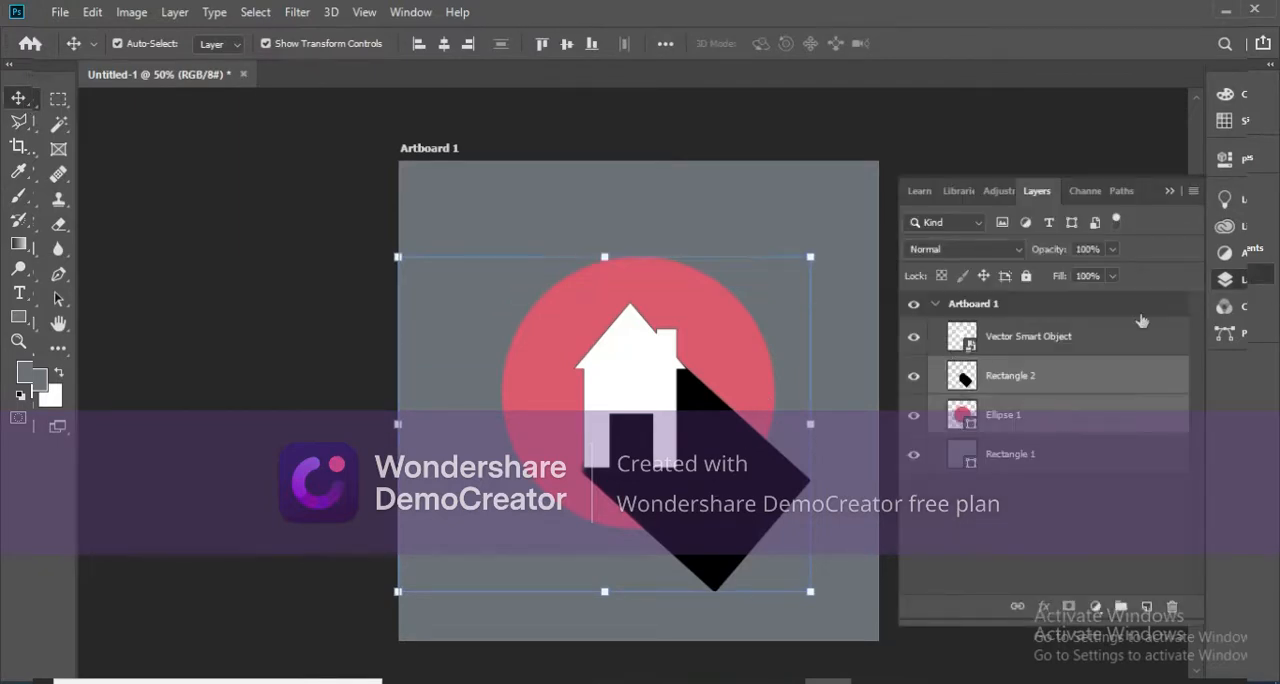
click(1192, 191)
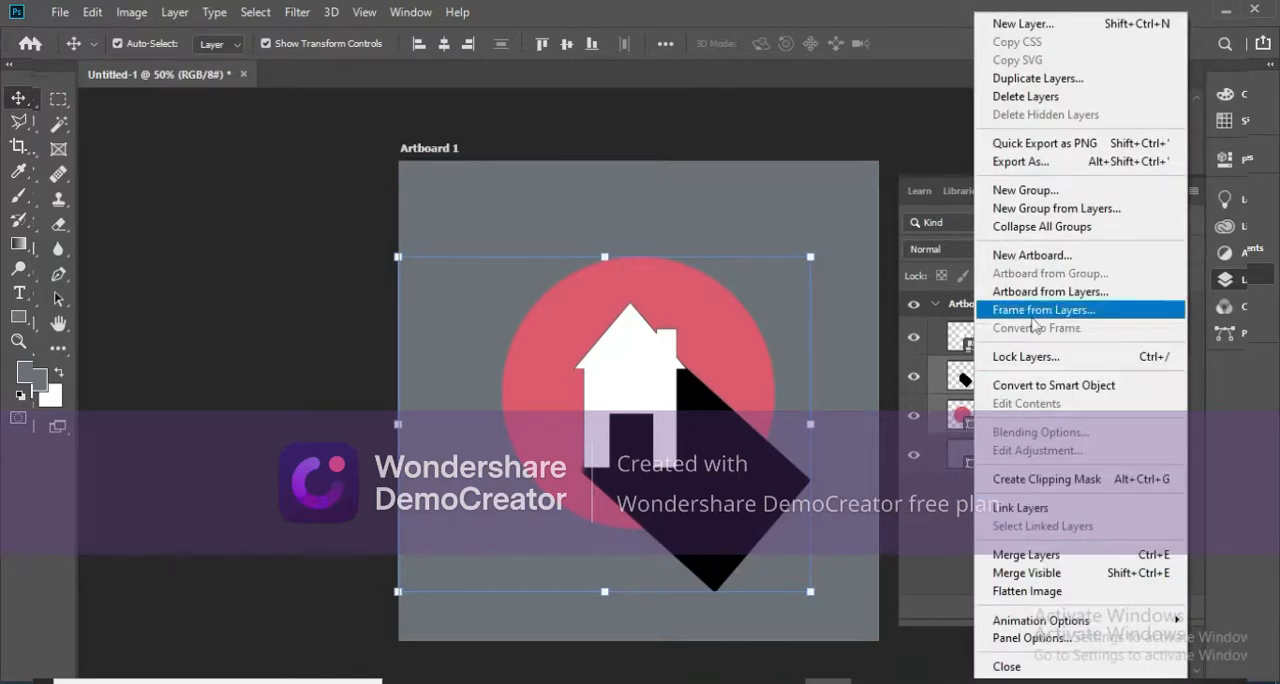
click(1054, 479)
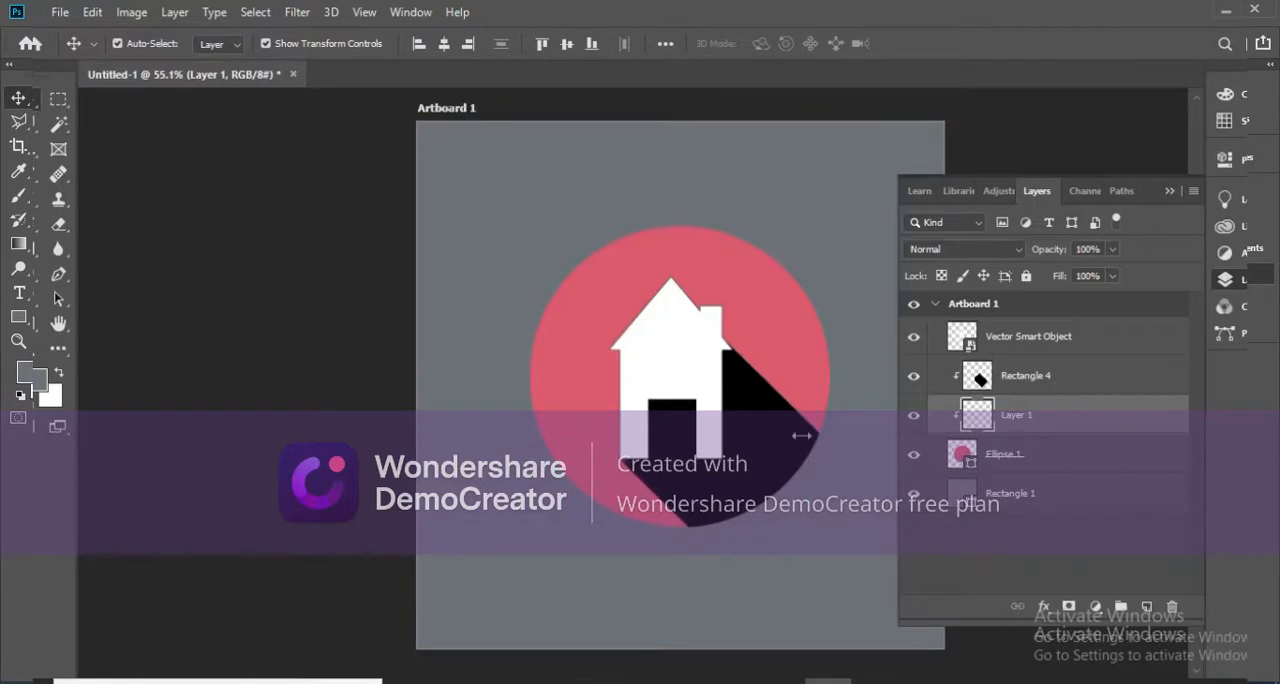
Lower the black shadow layer's opacity to 68% and deselect it.
click(801, 435)
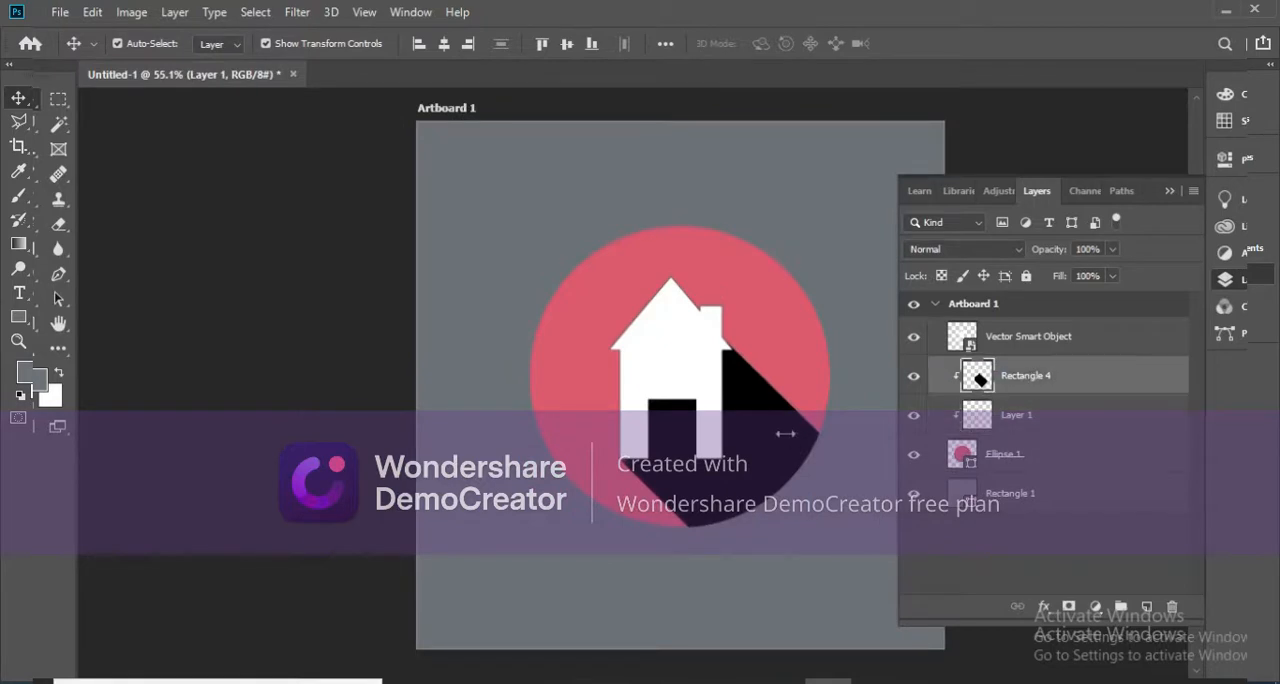
click(1112, 250)
drag(1090, 273, 1085, 276)
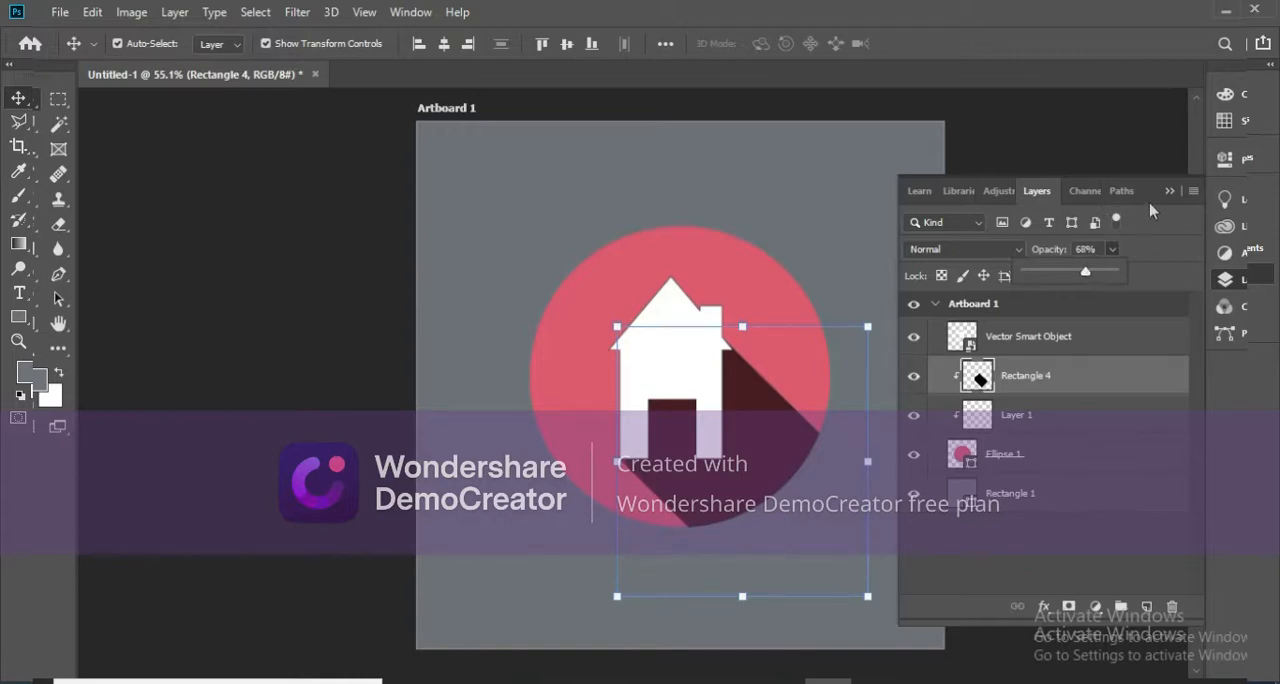
click(1169, 191)
click(1068, 256)
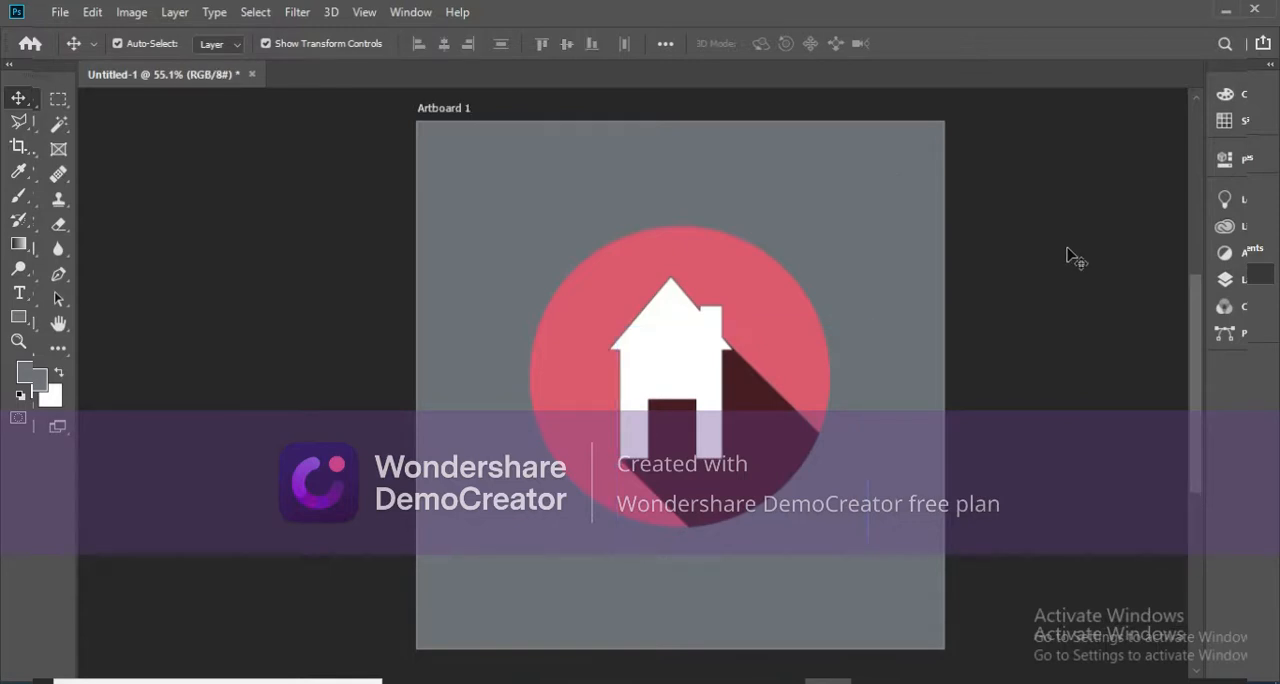